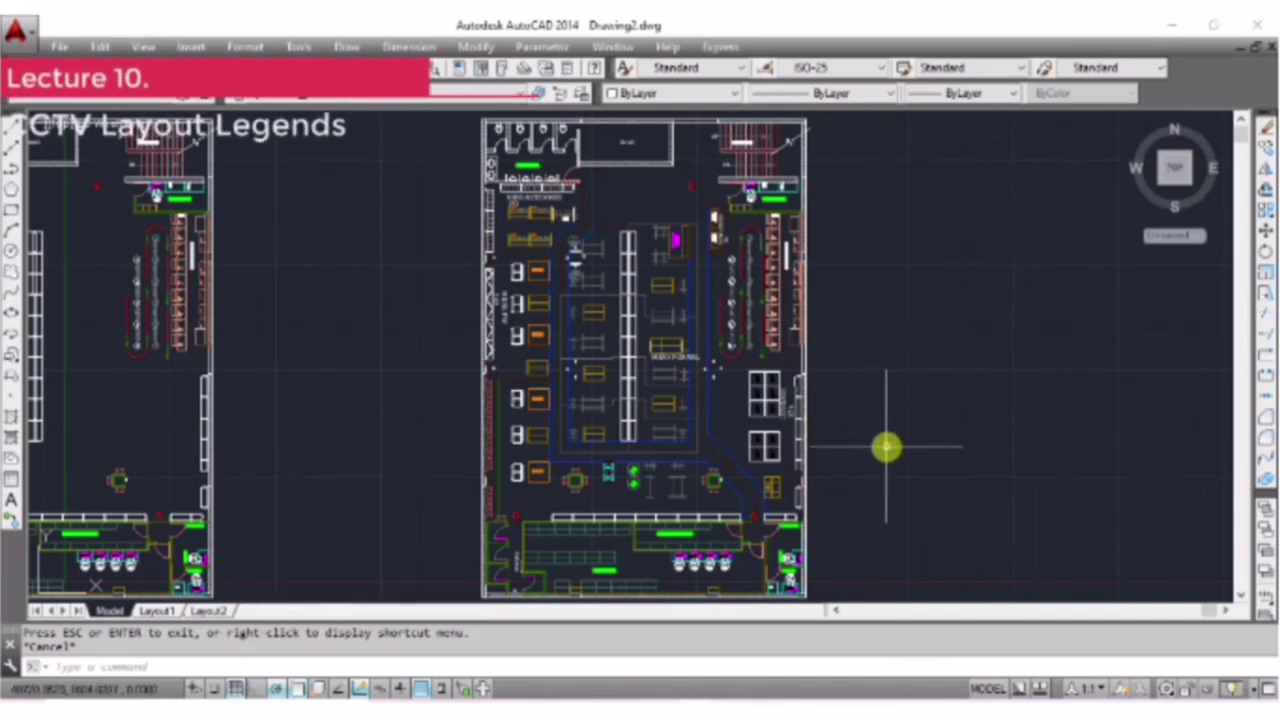
Switch to Pan from the right-click menu to focus on the stock room area.
{"action": "right_click", "coordinate": [886, 447]}
{"action": "left_click", "coordinate": [991, 254]}
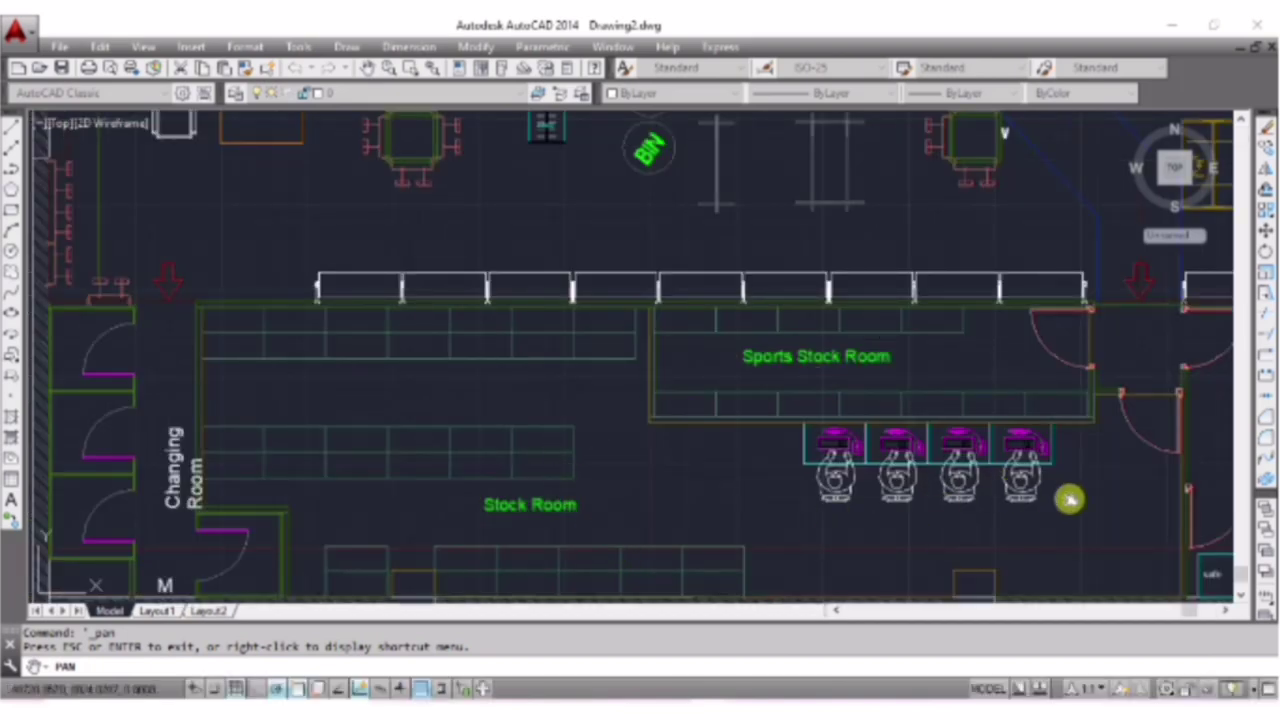
Pan across the server rack, cashier, changing room and stock room areas.
{"action": "left_click_drag", "start_coordinate": [1069, 500], "coordinate": [590, 459]}
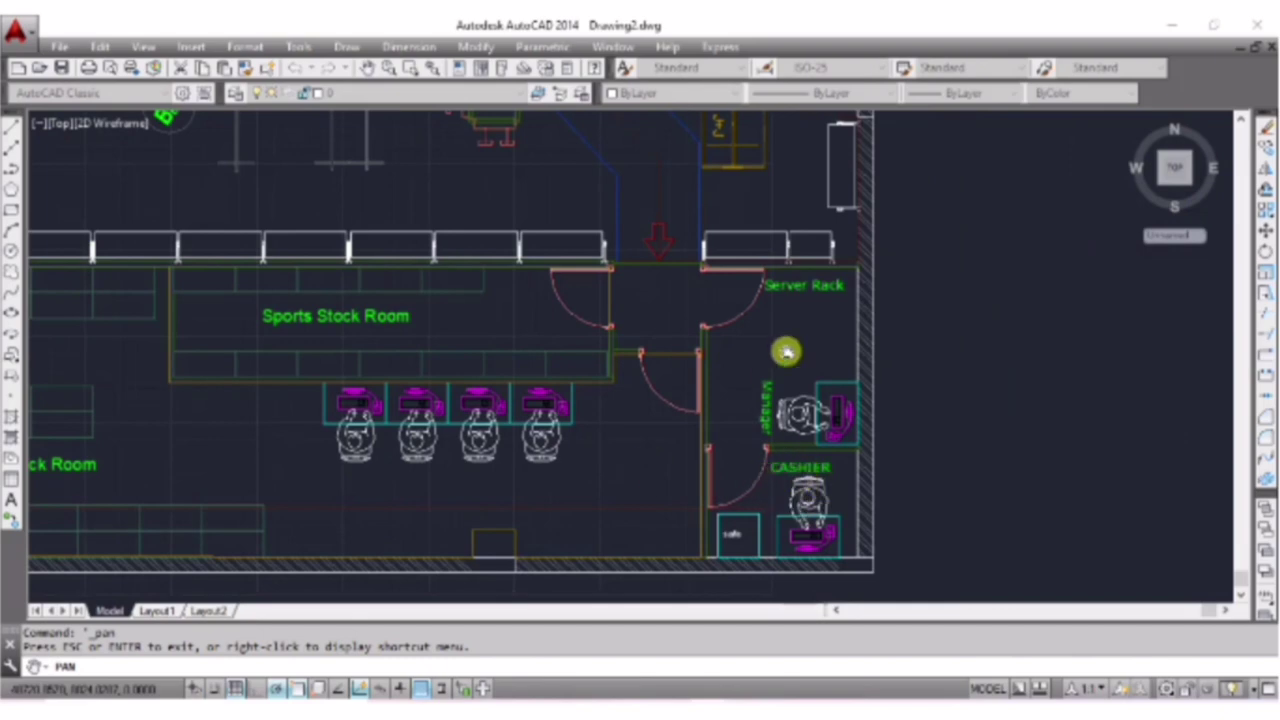
{"action": "left_click_drag", "start_coordinate": [367, 379], "coordinate": [990, 400]}
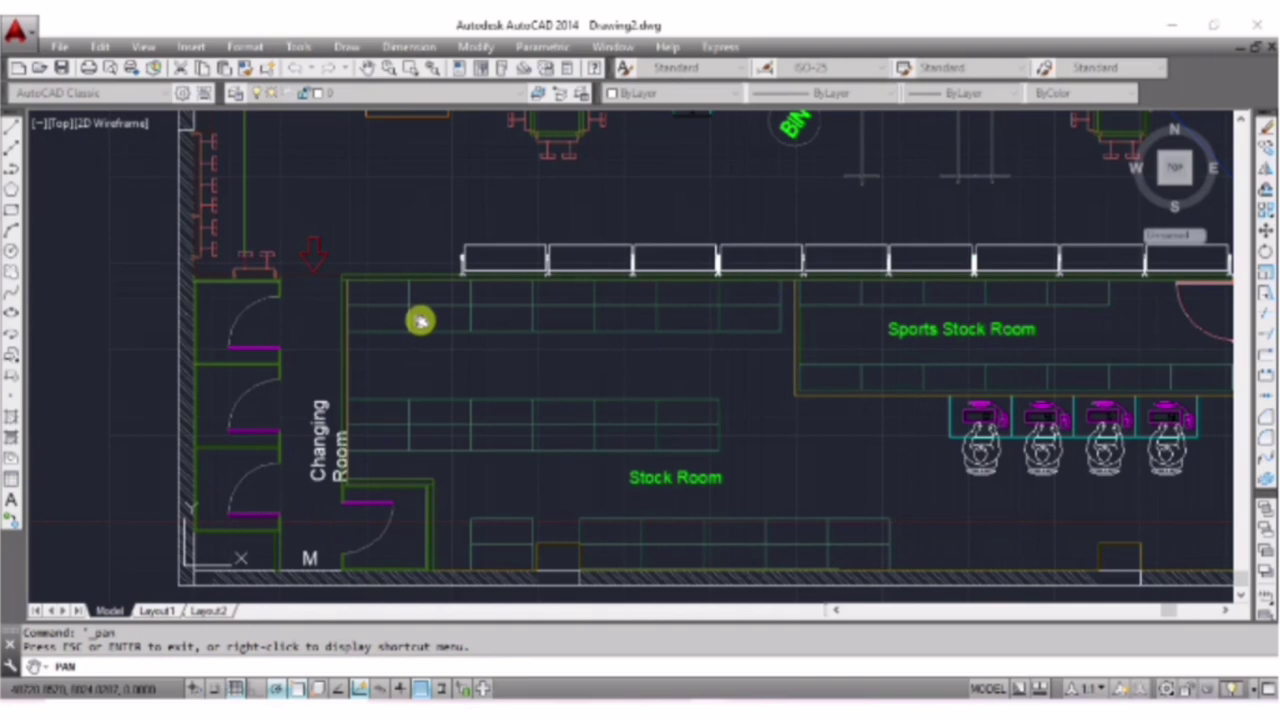
{"action": "scroll", "coordinate": [420, 320], "scroll_direction": "down", "scroll_amount": 5}
{"action": "left_click_drag", "start_coordinate": [457, 200], "coordinate": [411, 465]}
{"action": "scroll", "coordinate": [372, 315], "scroll_direction": "up", "scroll_amount": 2}
{"action": "scroll", "coordinate": [374, 235], "scroll_direction": "up", "scroll_amount": 4}
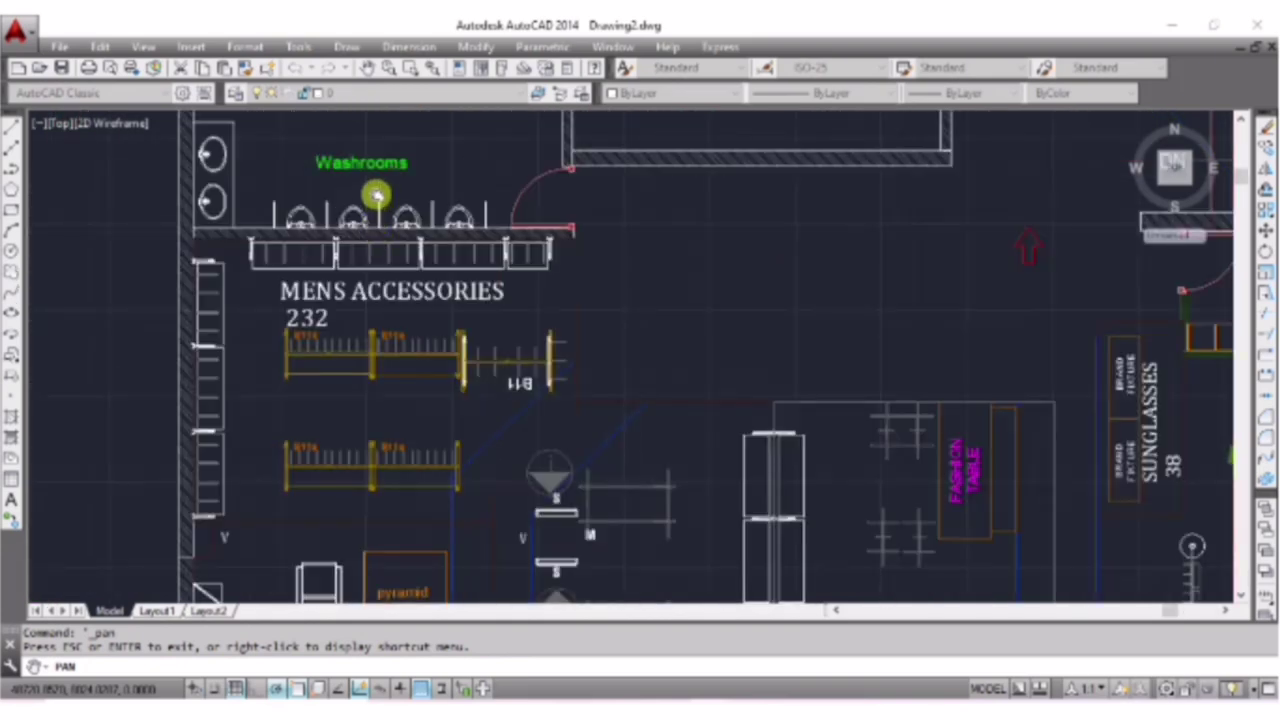
Pan down to the washrooms and shaft, then zoom out to the whole plan.
{"action": "left_click_drag", "start_coordinate": [376, 195], "coordinate": [387, 311]}
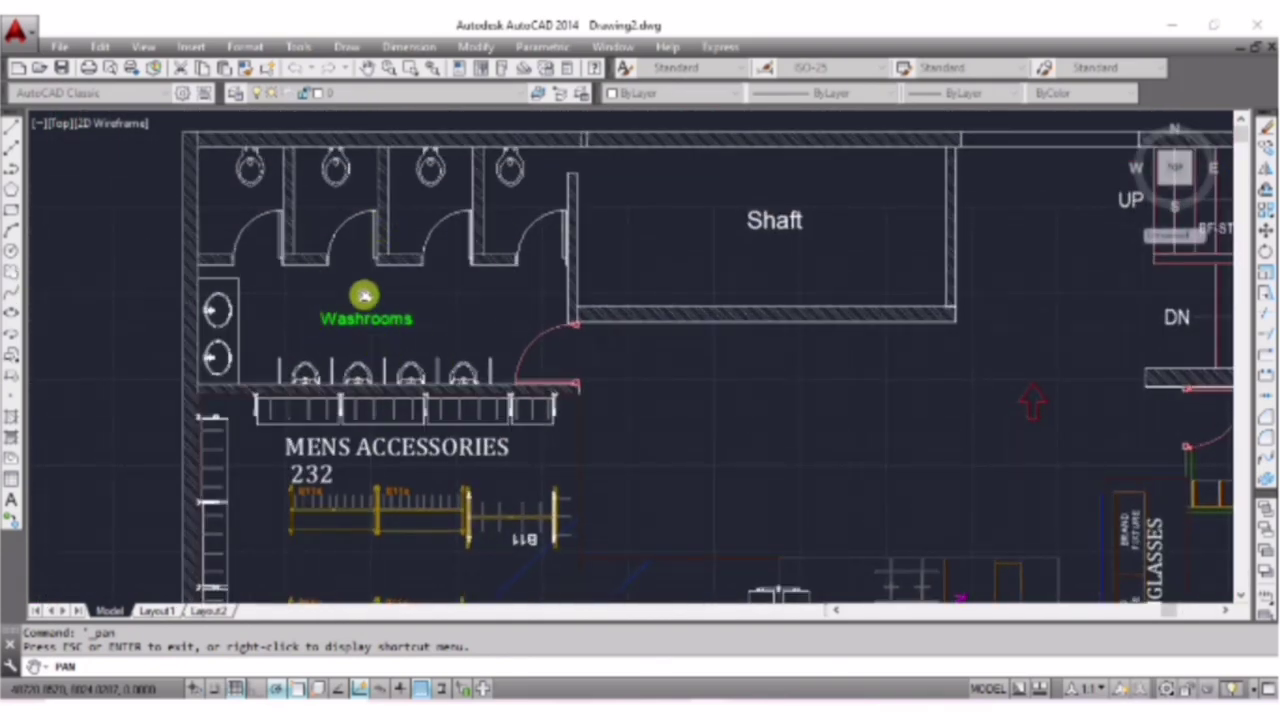
{"action": "scroll", "coordinate": [476, 341], "scroll_direction": "down", "scroll_amount": 4}
{"action": "left_click_drag", "start_coordinate": [597, 445], "coordinate": [586, 289]}
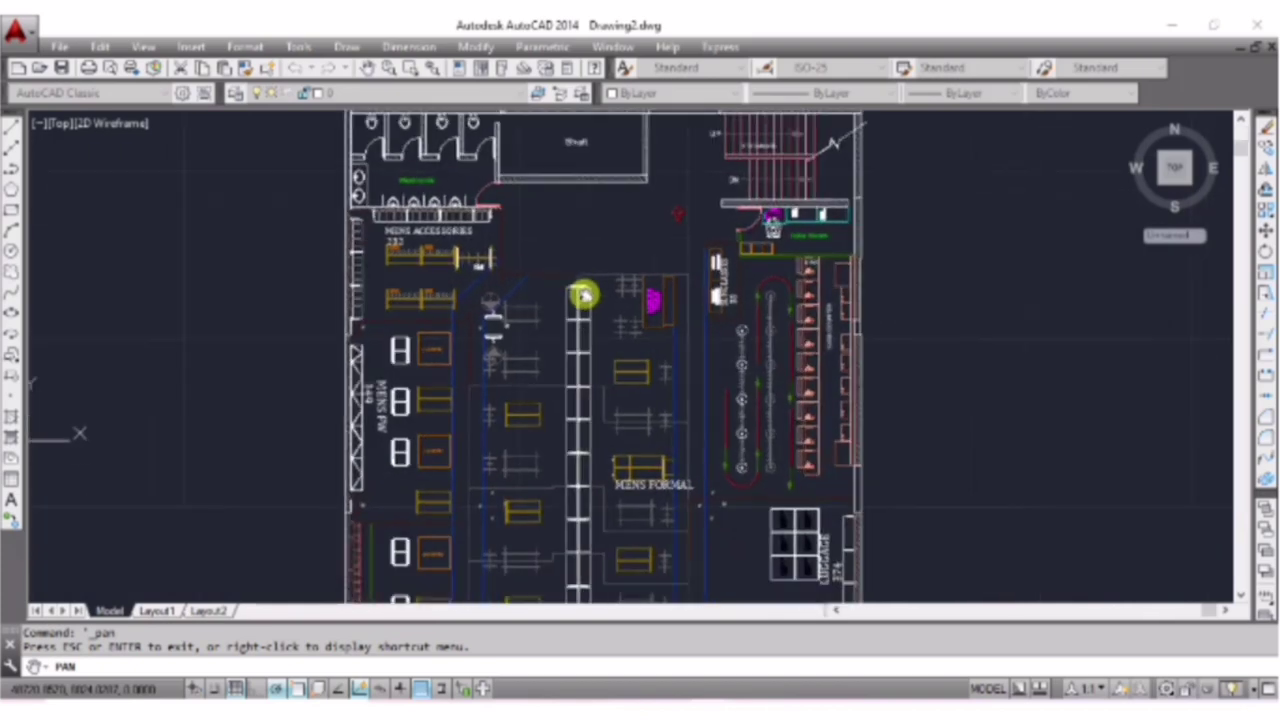
{"action": "scroll", "coordinate": [586, 289], "scroll_direction": "down", "scroll_amount": 4}
{"action": "scroll", "coordinate": [586, 292], "scroll_direction": "up", "scroll_amount": 2}
{"action": "left_click_drag", "start_coordinate": [609, 369], "coordinate": [609, 343]}
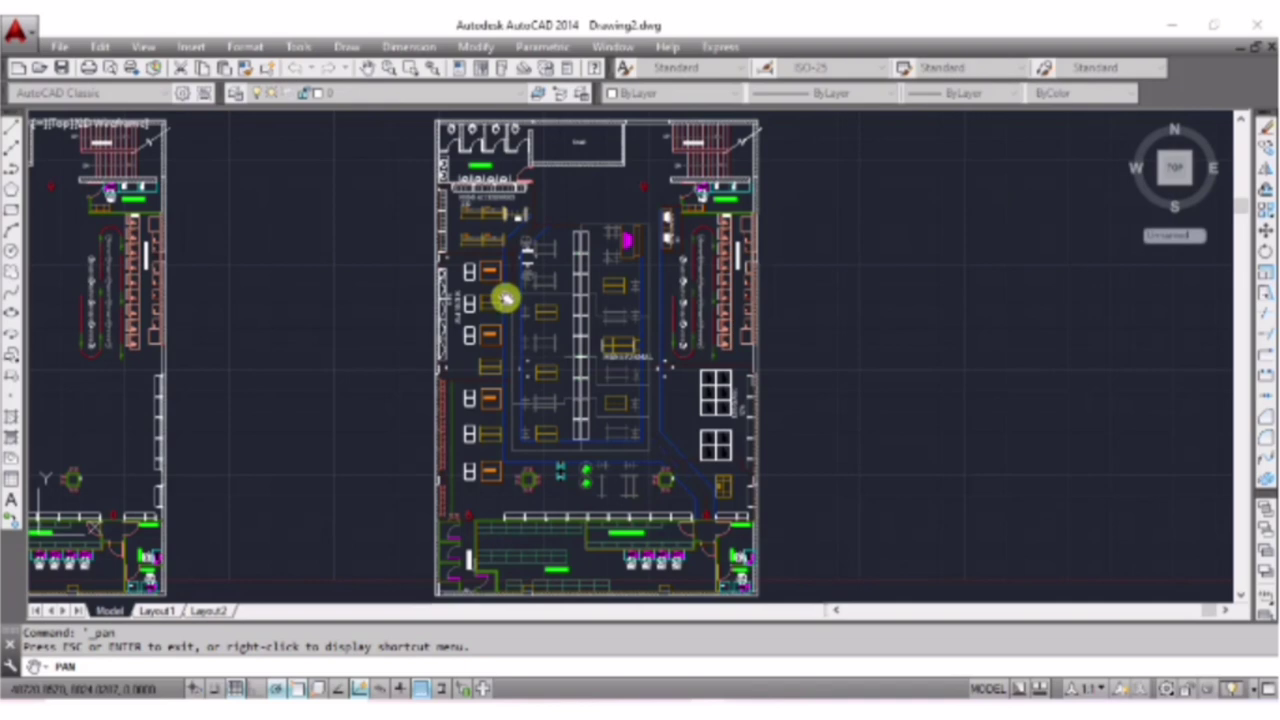
Bring both floor plans side by side in the view.
{"action": "left_click_drag", "start_coordinate": [341, 400], "coordinate": [695, 395]}
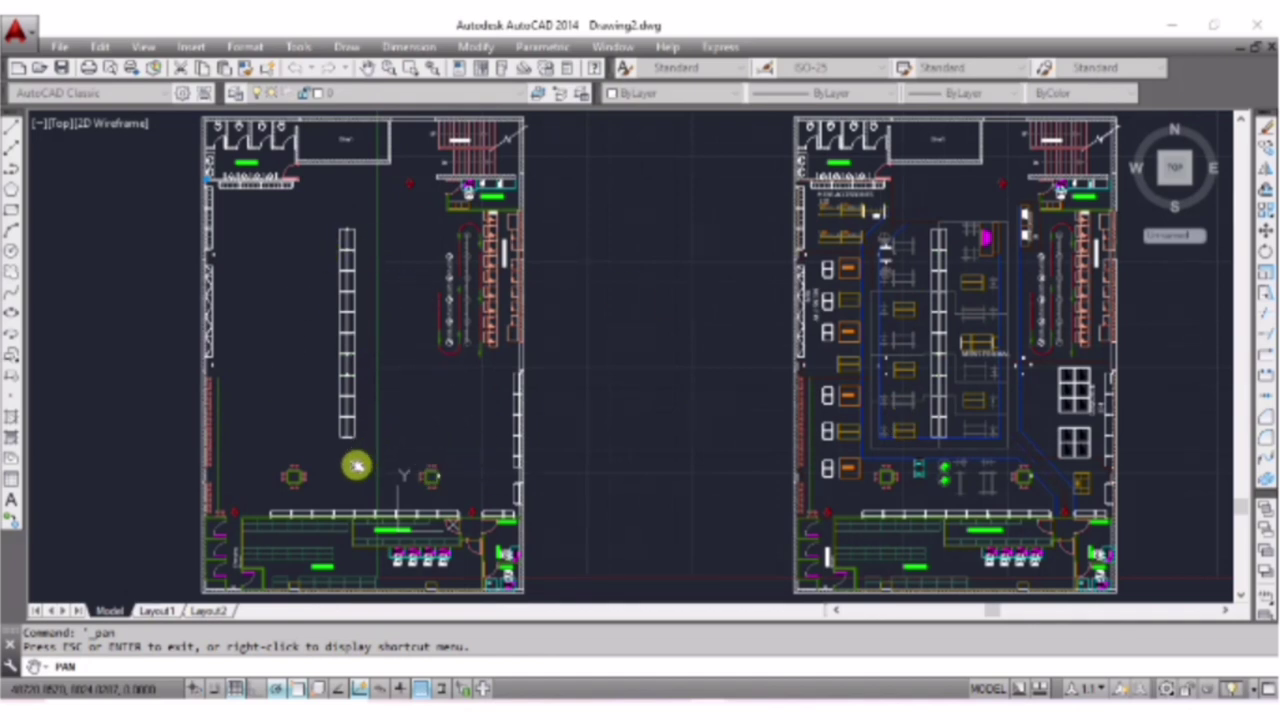
{"action": "left_click_drag", "start_coordinate": [437, 463], "coordinate": [387, 467]}
{"action": "key", "text": "Escape"}
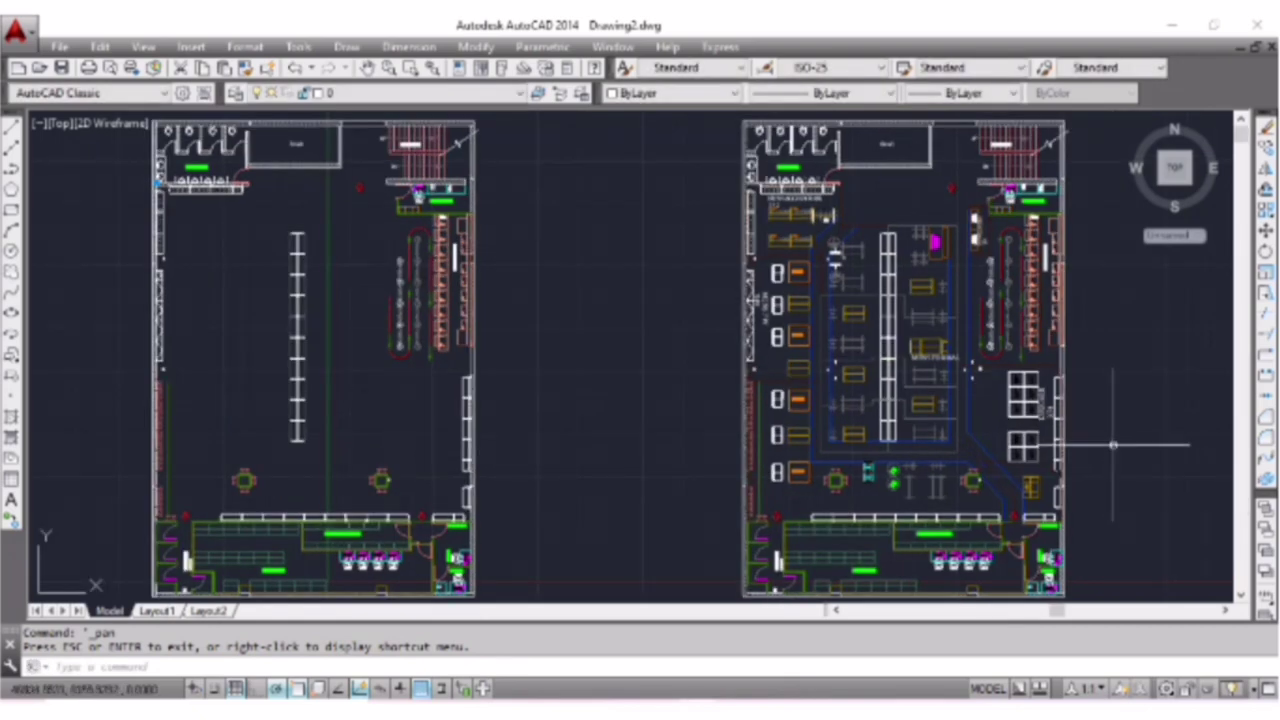
Pan the furnished plan left to leave empty space on its right, then exit Pan.
{"action": "right_click", "coordinate": [1113, 445]}
{"action": "left_click", "coordinate": [1071, 251]}
{"action": "mouse_move", "coordinate": [1099, 515]}
{"action": "left_mouse_down"}
{"action": "mouse_move", "coordinate": [662, 480]}
{"action": "mouse_move", "coordinate": [640, 507]}
{"action": "left_mouse_up"}
{"action": "right_click", "coordinate": [638, 506]}
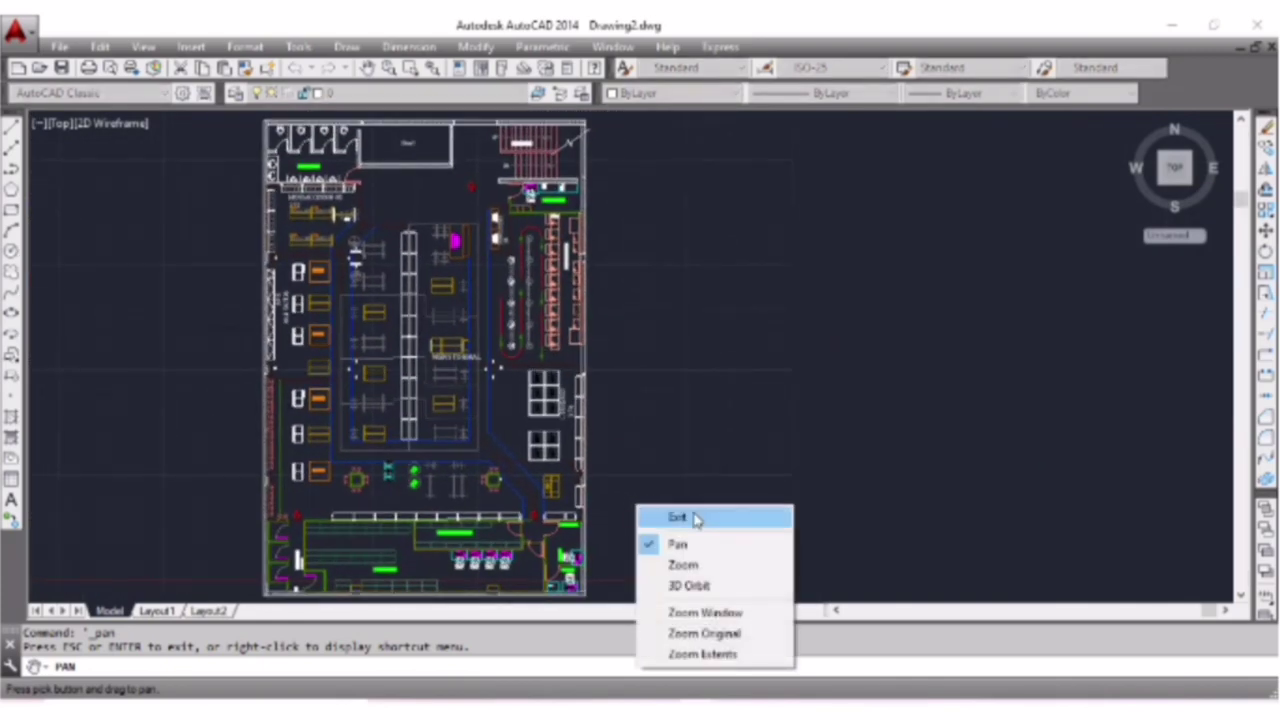
{"action": "left_click", "coordinate": [678, 517]}
{"action": "type", "text": "la"}
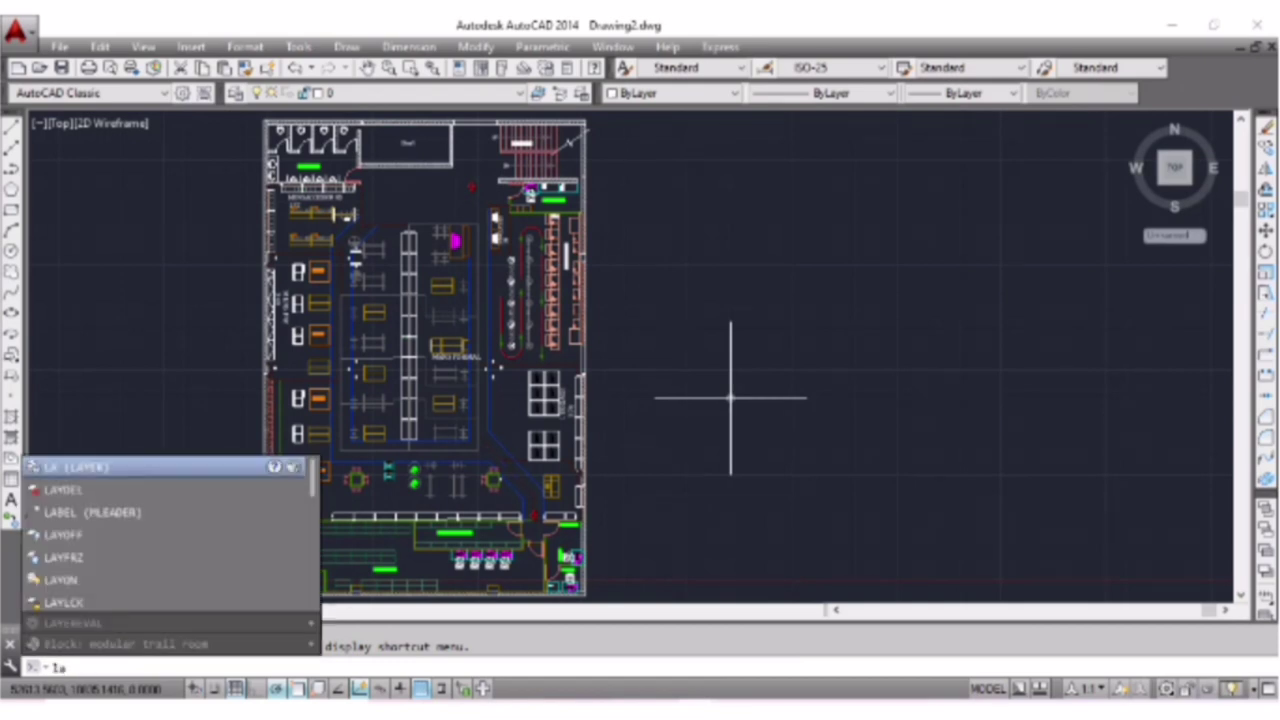
Add a 'CCTV Camera' layer with colour 110 and make it the current layer.
{"action": "key", "text": "Return"}
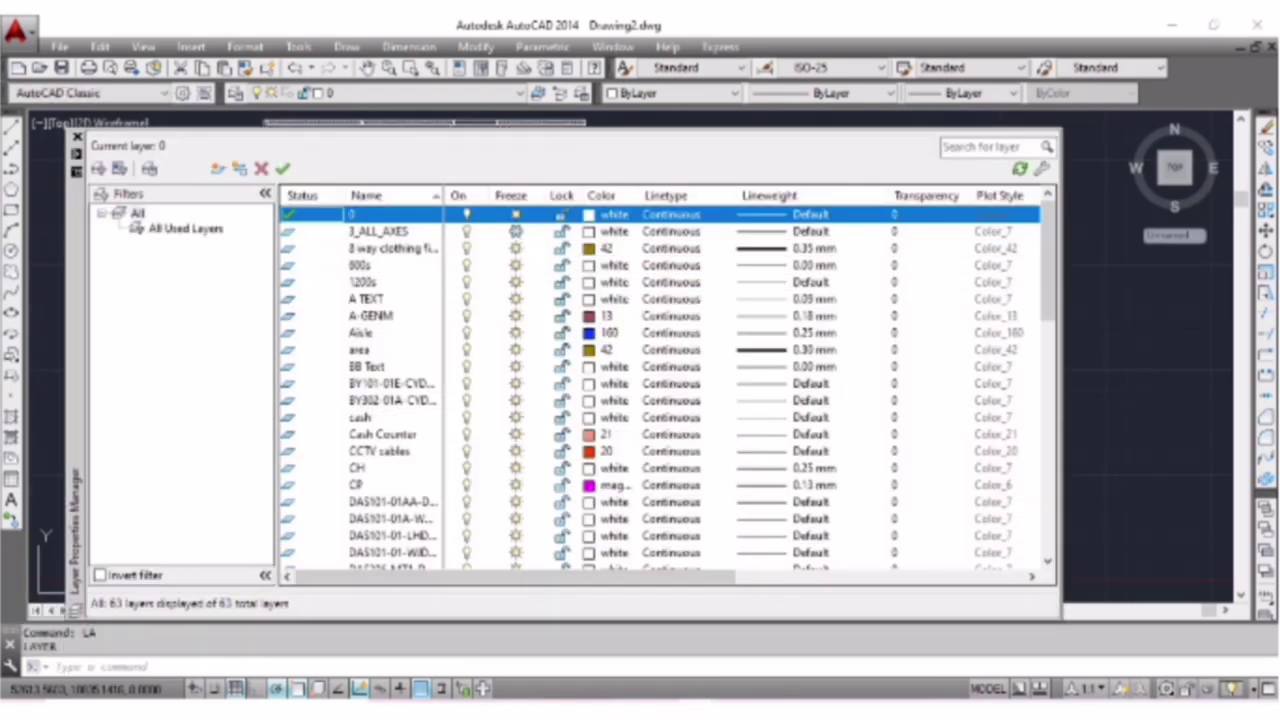
{"action": "left_click", "coordinate": [218, 169]}
{"action": "type", "text": "CCTV Camera"}
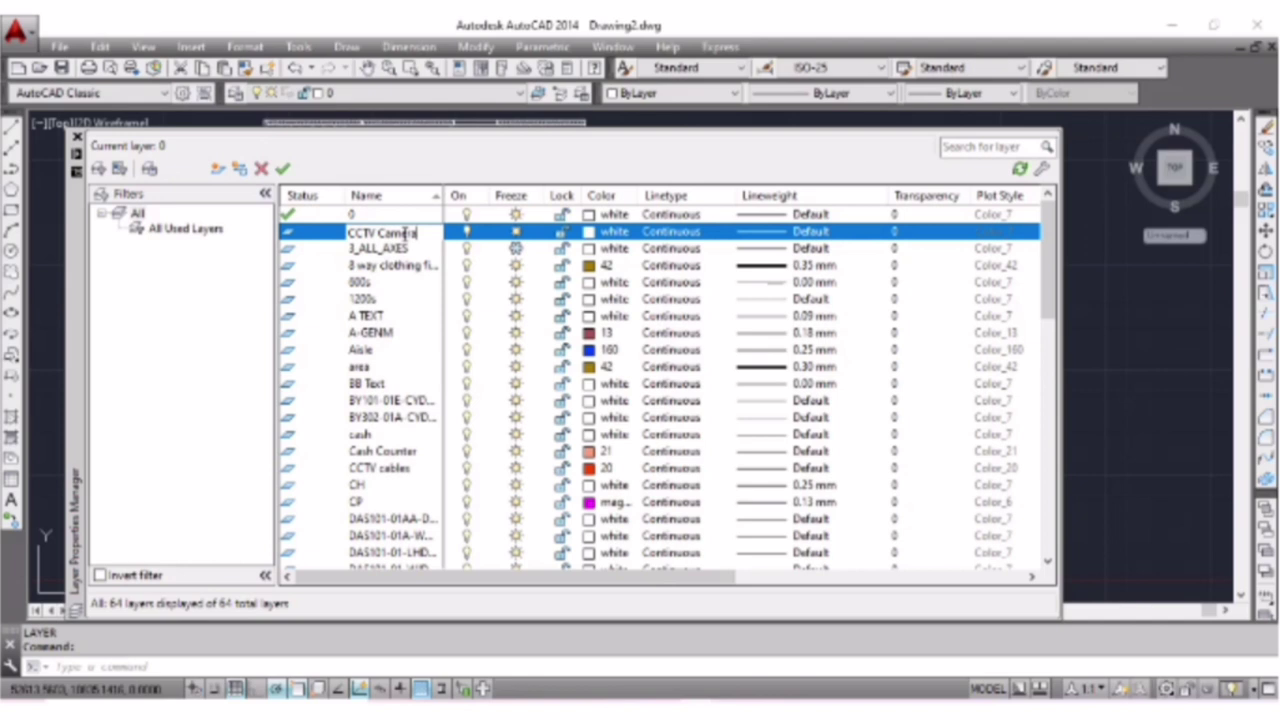
{"action": "key", "text": "Return"}
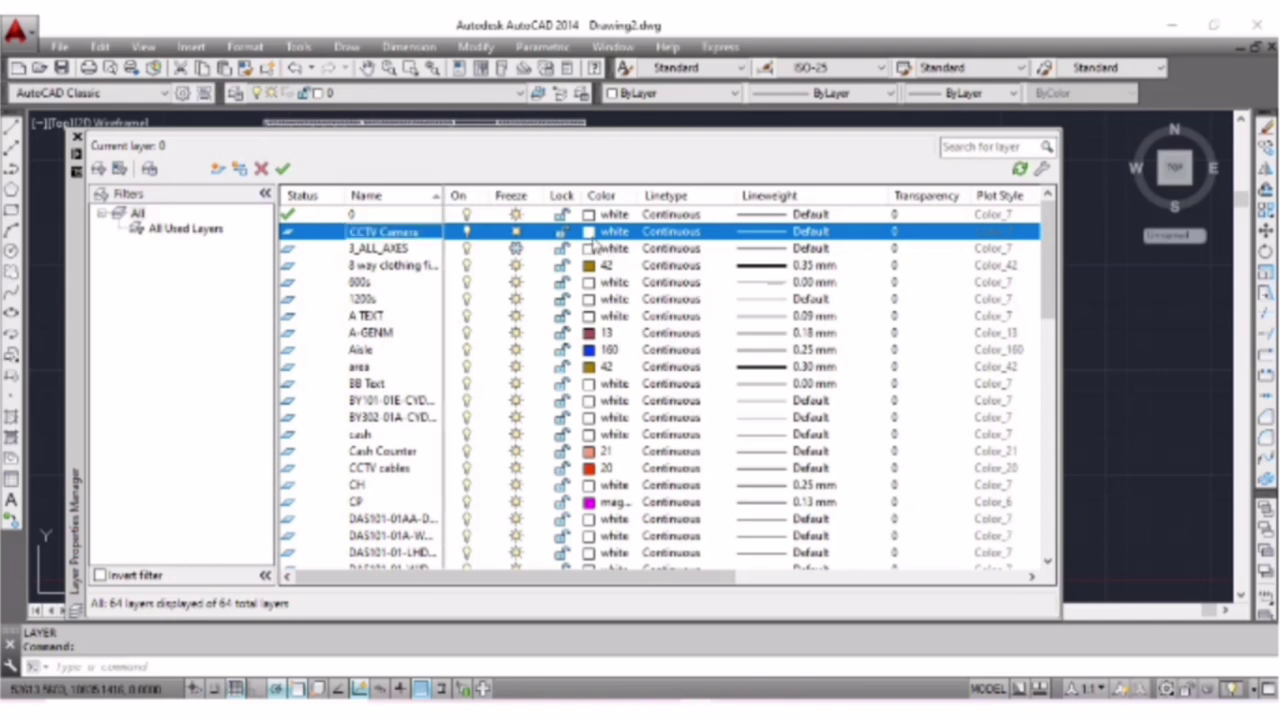
{"action": "left_click", "coordinate": [590, 232]}
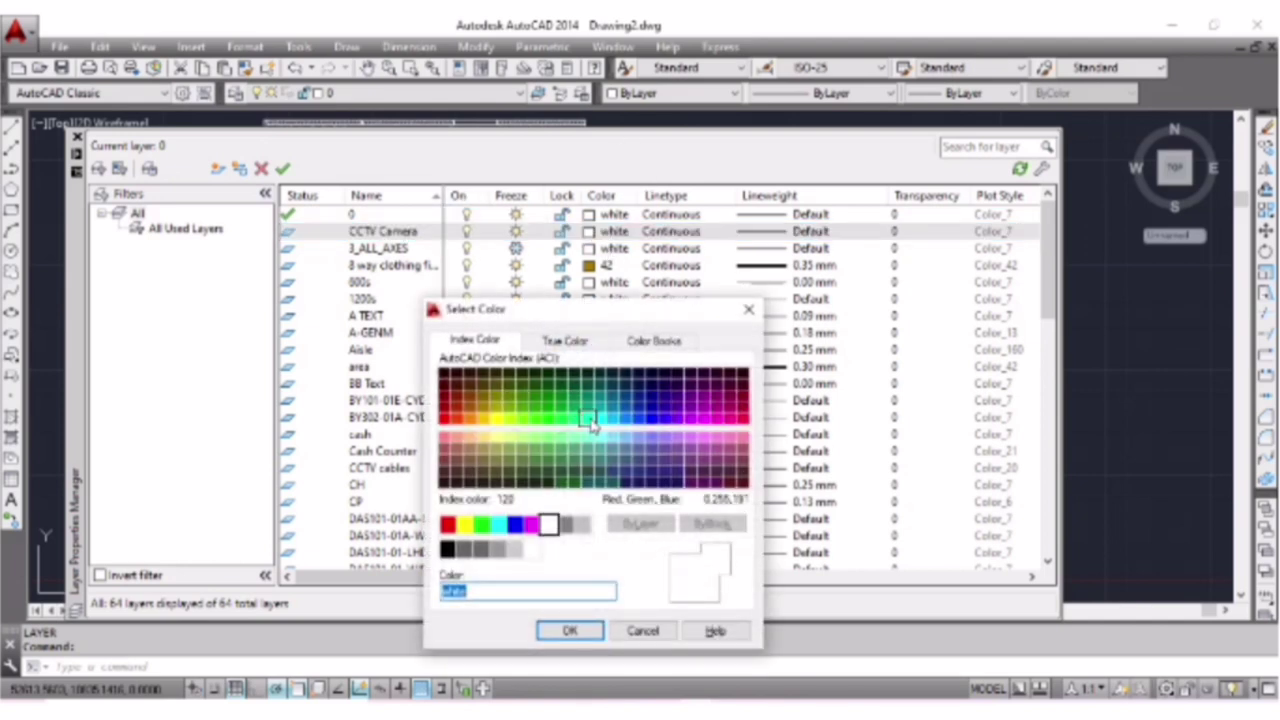
{"action": "left_click", "coordinate": [575, 422]}
{"action": "left_click", "coordinate": [570, 630]}
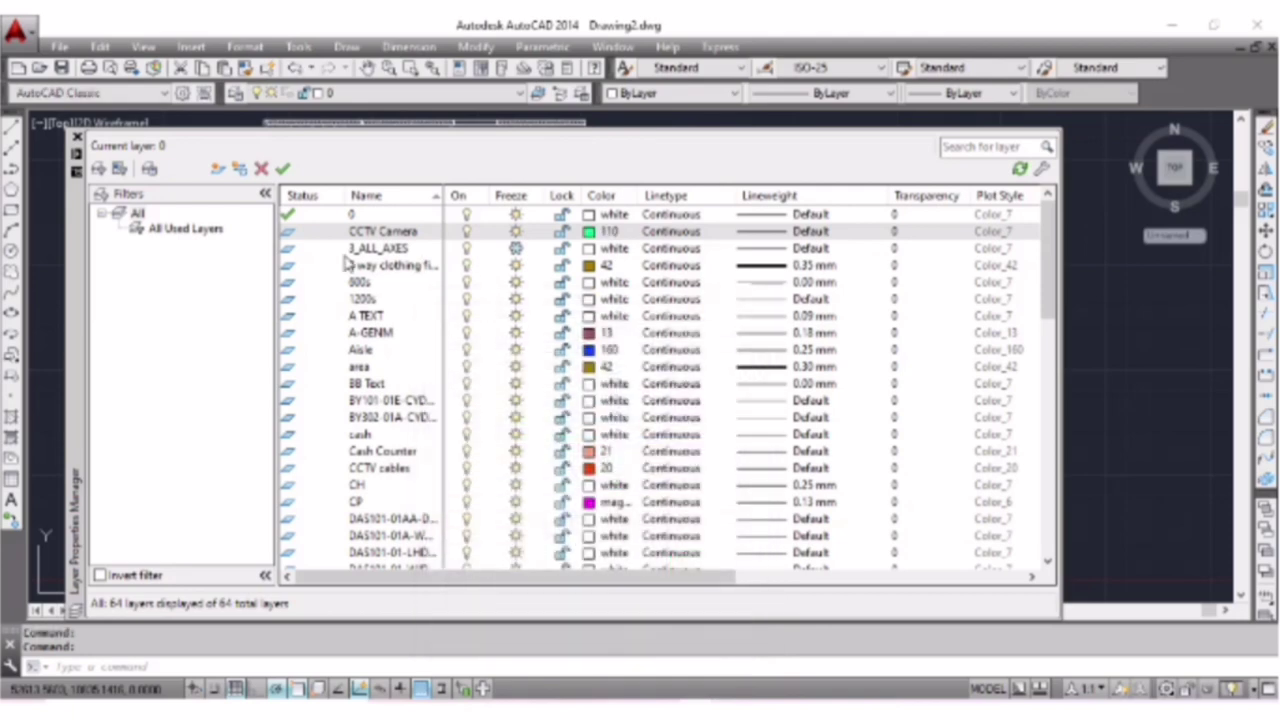
{"action": "double_click", "coordinate": [288, 232]}
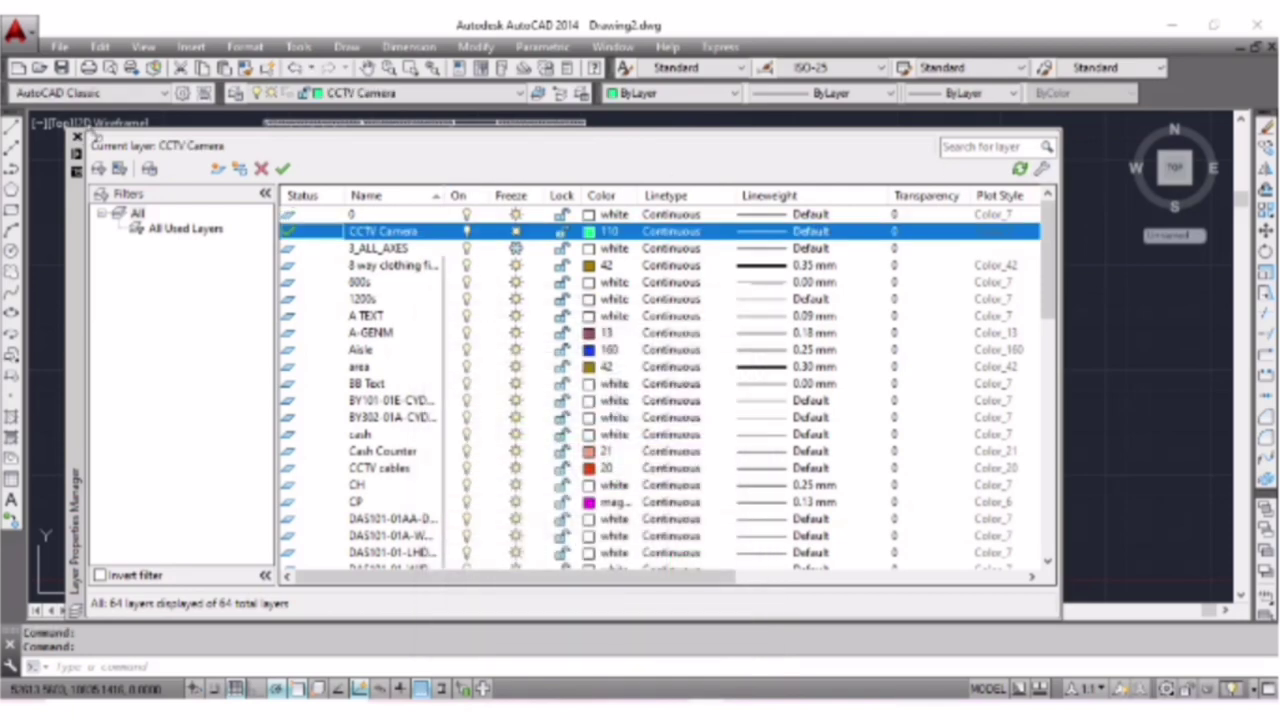
{"action": "left_click", "coordinate": [77, 137]}
{"action": "scroll", "coordinate": [904, 347], "scroll_direction": "down", "scroll_amount": 1}
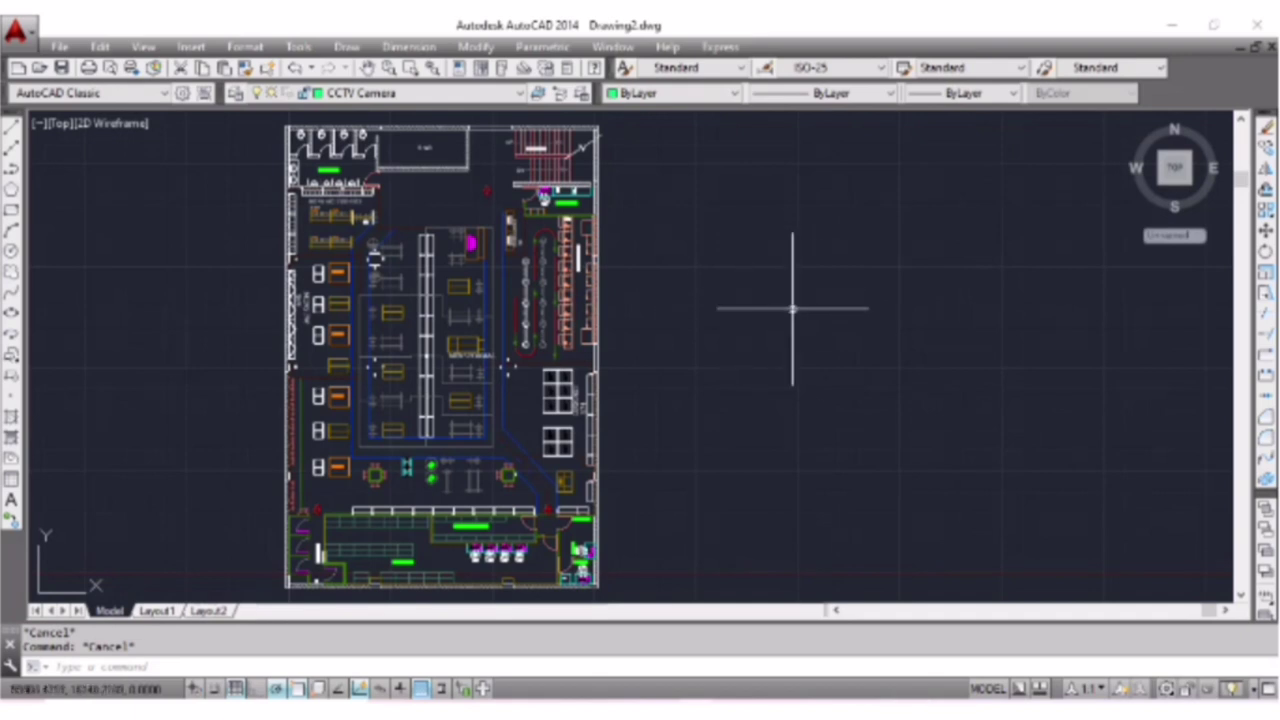
Draw the flat ellipse base of the camera in the empty space.
{"action": "scroll", "coordinate": [792, 309], "scroll_direction": "up", "scroll_amount": 2}
{"action": "scroll", "coordinate": [792, 309], "scroll_direction": "up", "scroll_amount": 2}
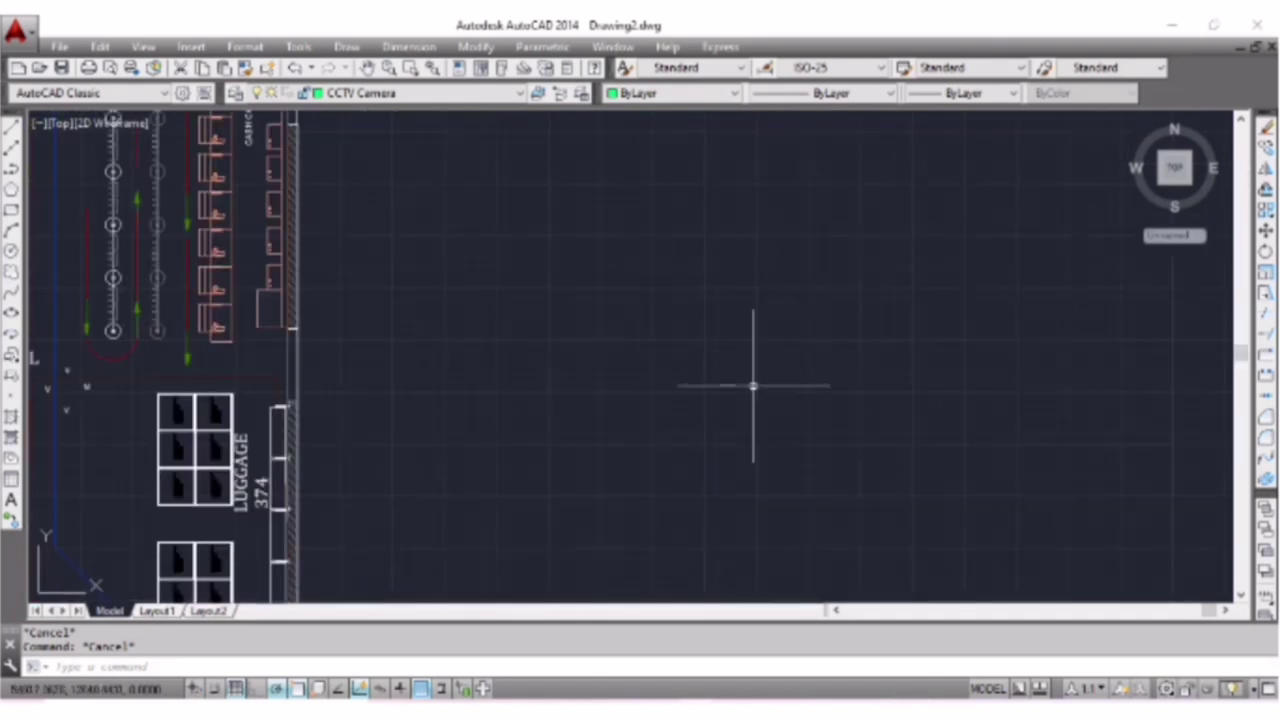
{"action": "type", "text": "el"}
{"action": "key", "text": "Return"}
{"action": "left_click", "coordinate": [711, 340]}
{"action": "left_click", "coordinate": [640, 340]}
{"action": "scroll", "coordinate": [694, 309], "scroll_direction": "up", "scroll_amount": 2}
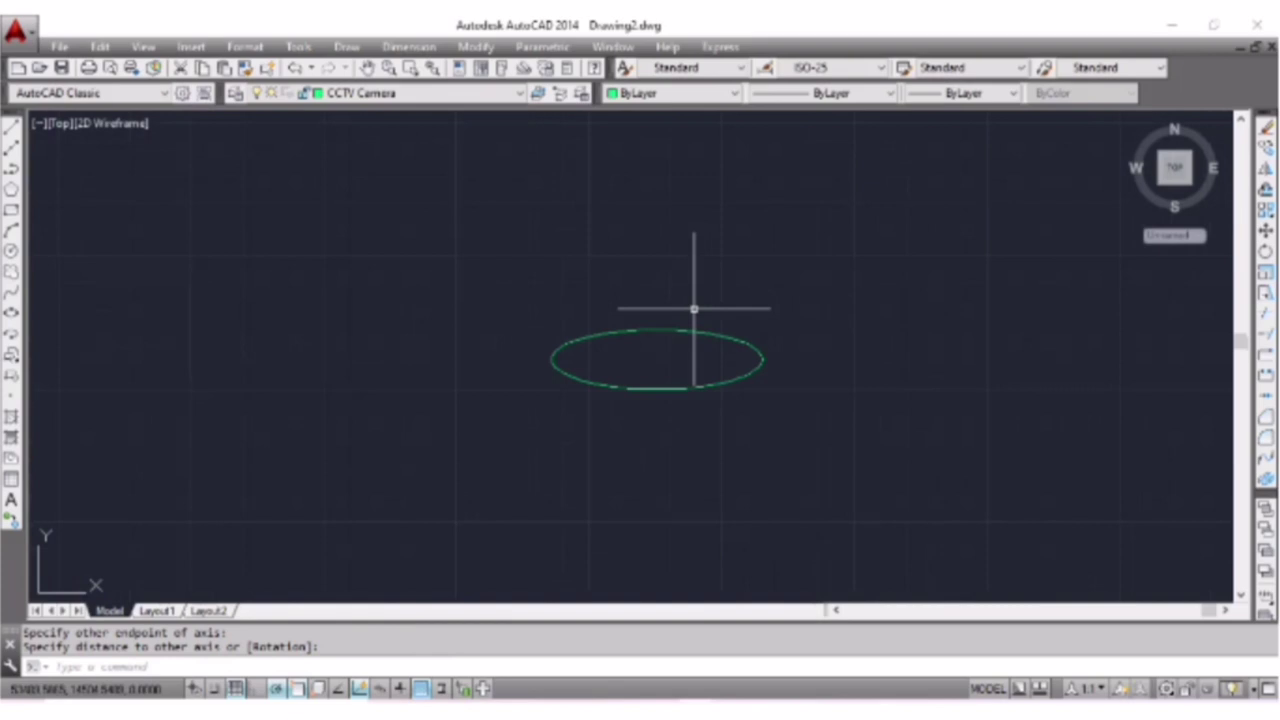
{"action": "right_click", "coordinate": [708, 232]}
{"action": "left_click", "coordinate": [779, 386]}
{"action": "left_click_drag", "start_coordinate": [707, 292], "coordinate": [660, 428]}
{"action": "key", "text": "Escape"}
Draw a vertical guide line from the ellipse centre and an arc from the ellipse's left end.
{"action": "type", "text": "l"}
{"action": "key", "text": "Return"}
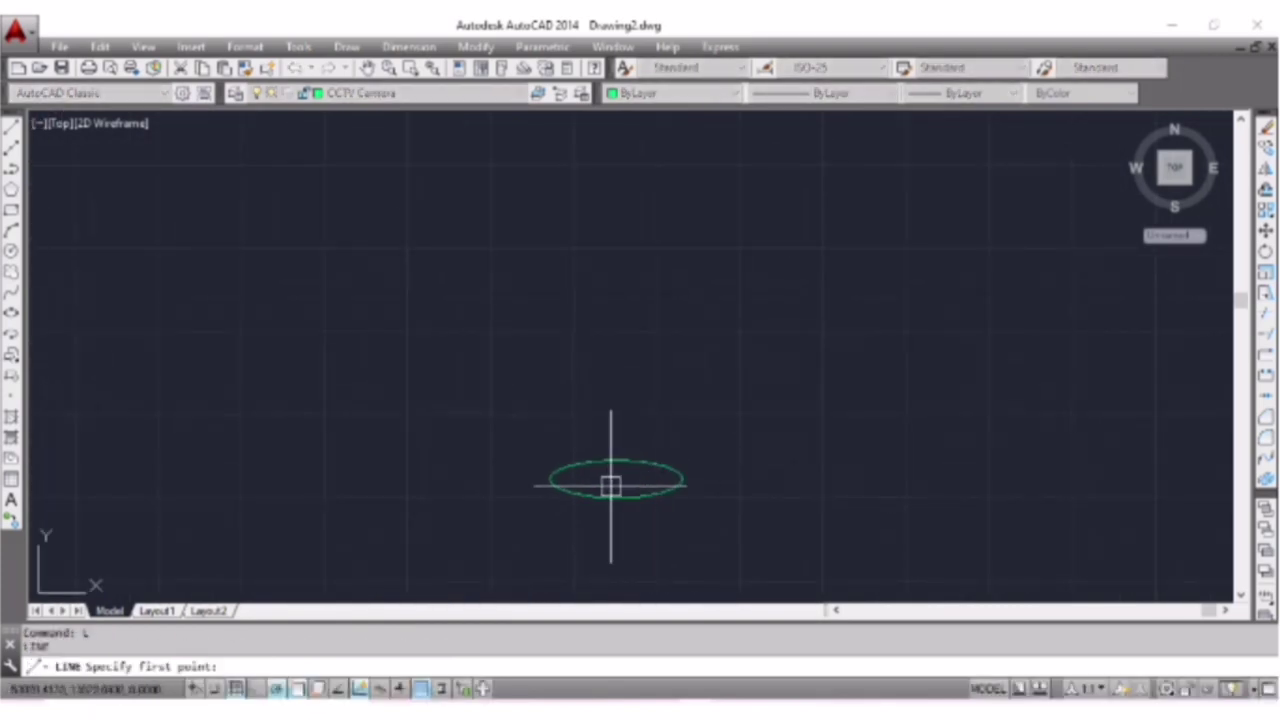
{"action": "left_click", "coordinate": [616, 478]}
{"action": "left_click", "coordinate": [616, 368]}
{"action": "key", "text": "Return"}
{"action": "type", "text": "a"}
{"action": "key", "text": "Return"}
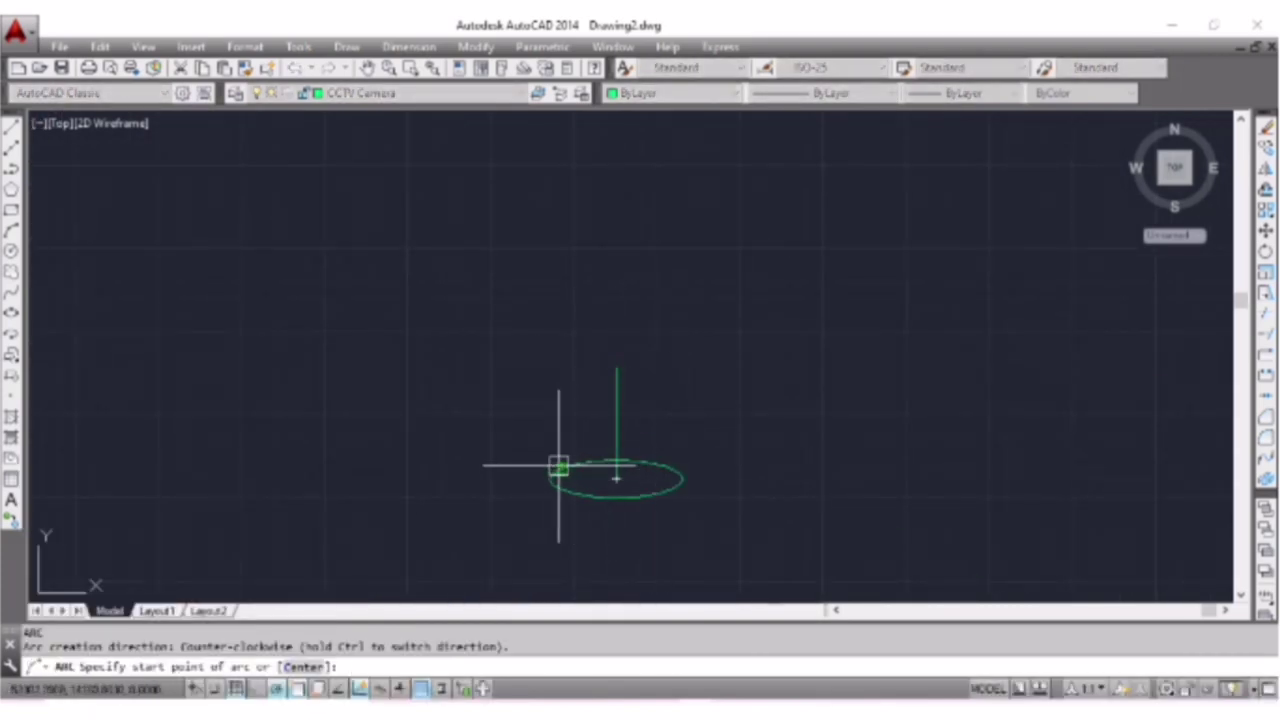
{"action": "left_click", "coordinate": [565, 465]}
{"action": "left_click", "coordinate": [580, 391]}
{"action": "left_click", "coordinate": [617, 368]}
{"action": "key", "text": "Return"}
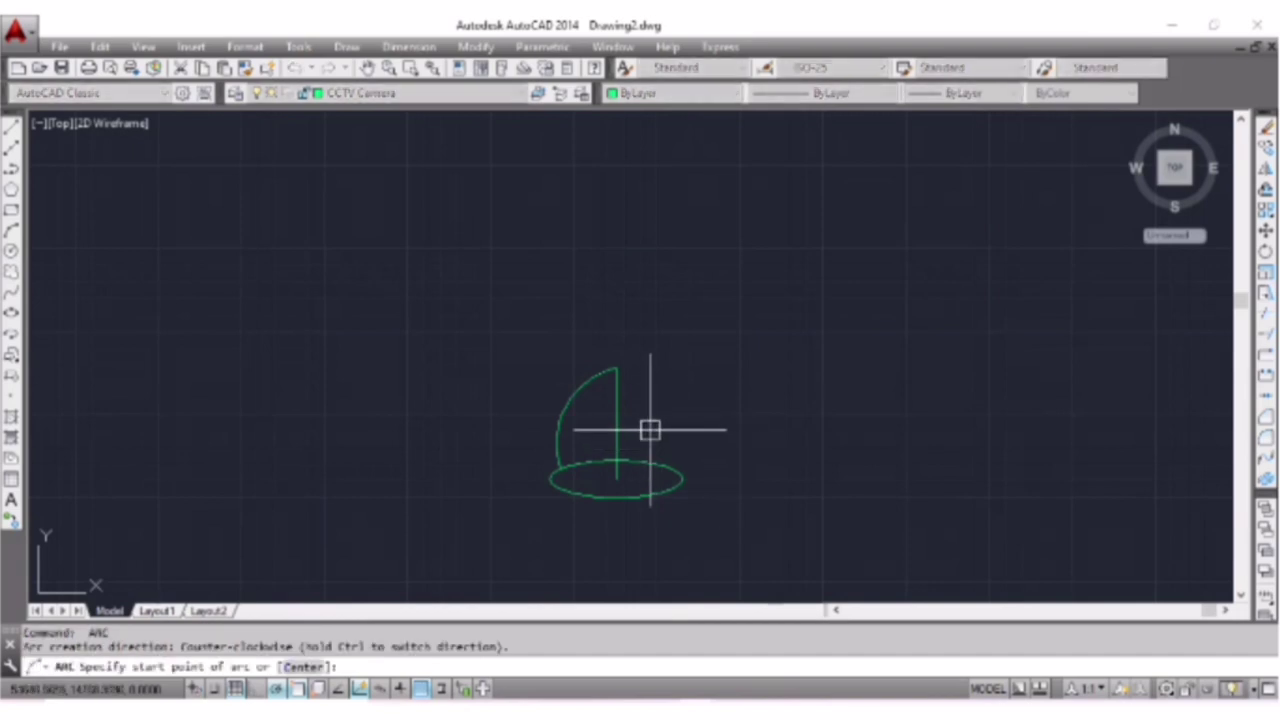
{"action": "key", "text": "Escape"}
Mirror the arc about the vertical axis and delete the guide line.
{"action": "left_click", "coordinate": [579, 425]}
{"action": "left_click", "coordinate": [503, 380]}
{"action": "type", "text": "mi"}
{"action": "key", "text": "Return"}
{"action": "left_click", "coordinate": [617, 478]}
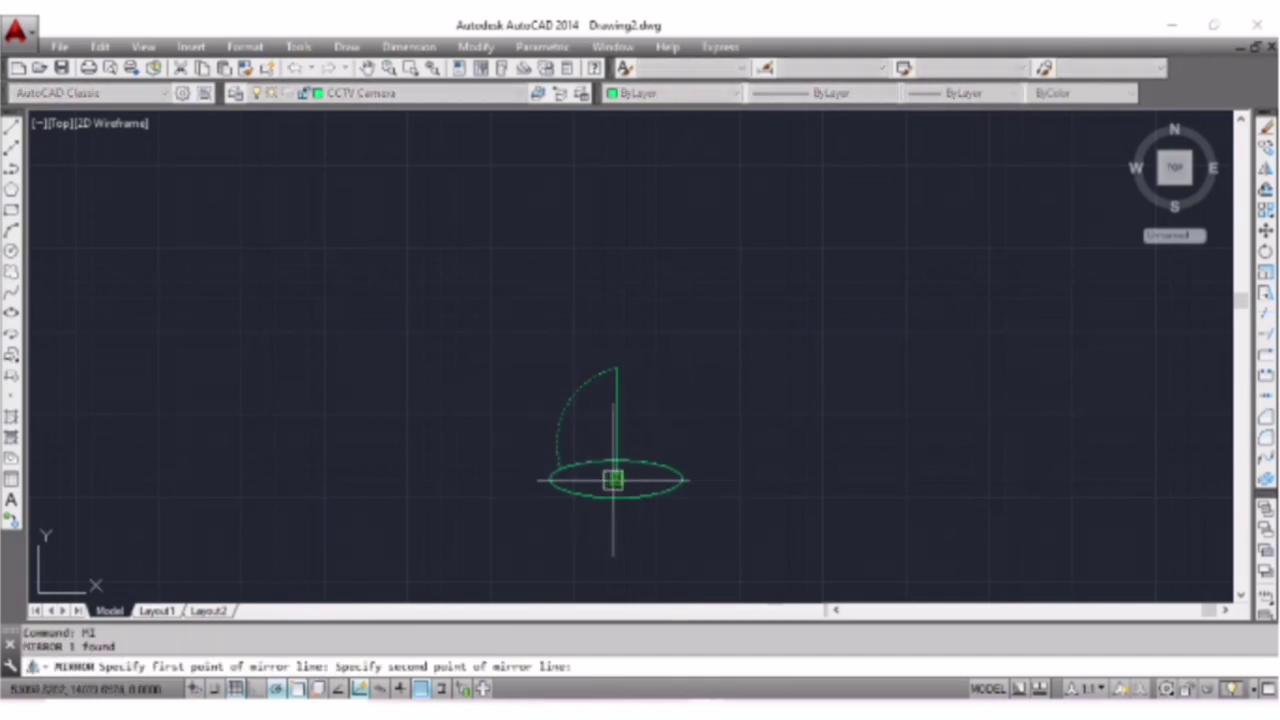
{"action": "left_click", "coordinate": [610, 580]}
{"action": "key", "text": "Return"}
{"action": "left_click", "coordinate": [614, 428]}
{"action": "key", "text": "Delete"}
{"action": "left_click", "coordinate": [666, 408]}
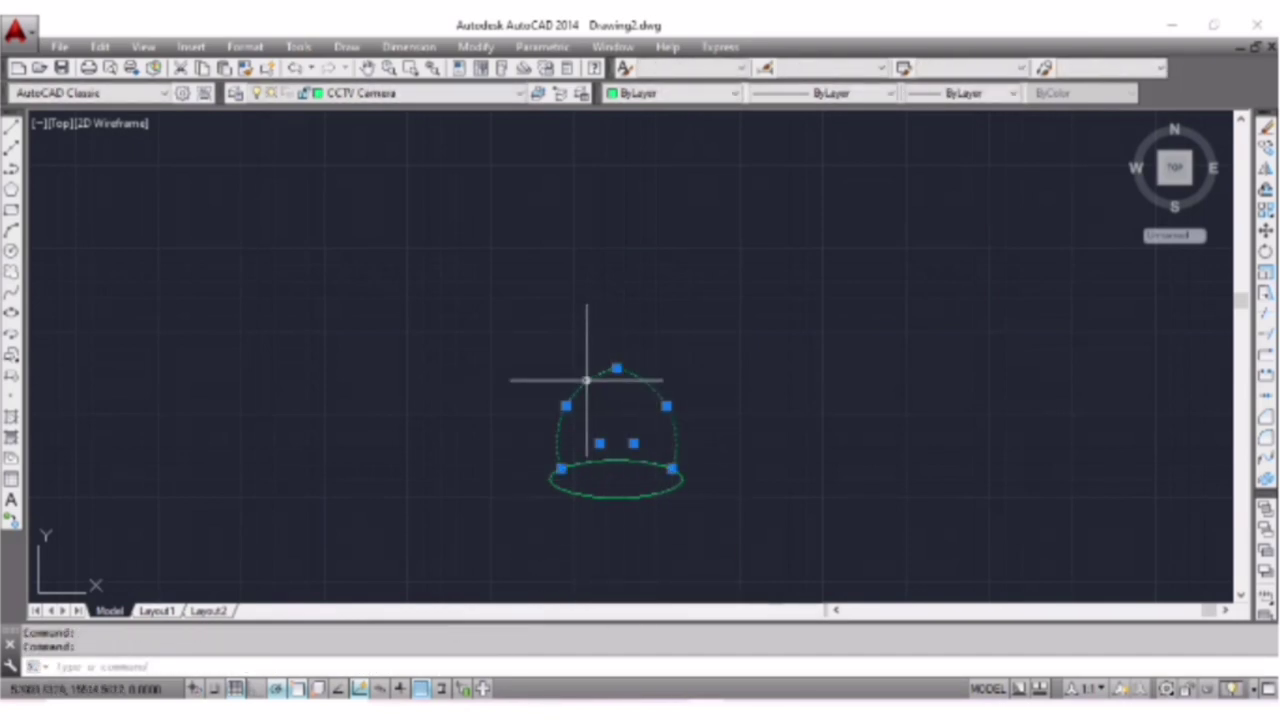
Begin an offset by picking the first point of the offset distance.
{"action": "type", "text": "o"}
{"action": "key", "text": "Return"}
{"action": "left_click", "coordinate": [638, 376]}
{"action": "scroll", "coordinate": [630, 385], "scroll_direction": "up", "scroll_amount": 3}
Offset the left dome arc inward to create a double wall.
{"action": "scroll", "coordinate": [643, 371], "scroll_direction": "up", "scroll_amount": 3}
{"action": "left_click", "coordinate": [645, 365]}
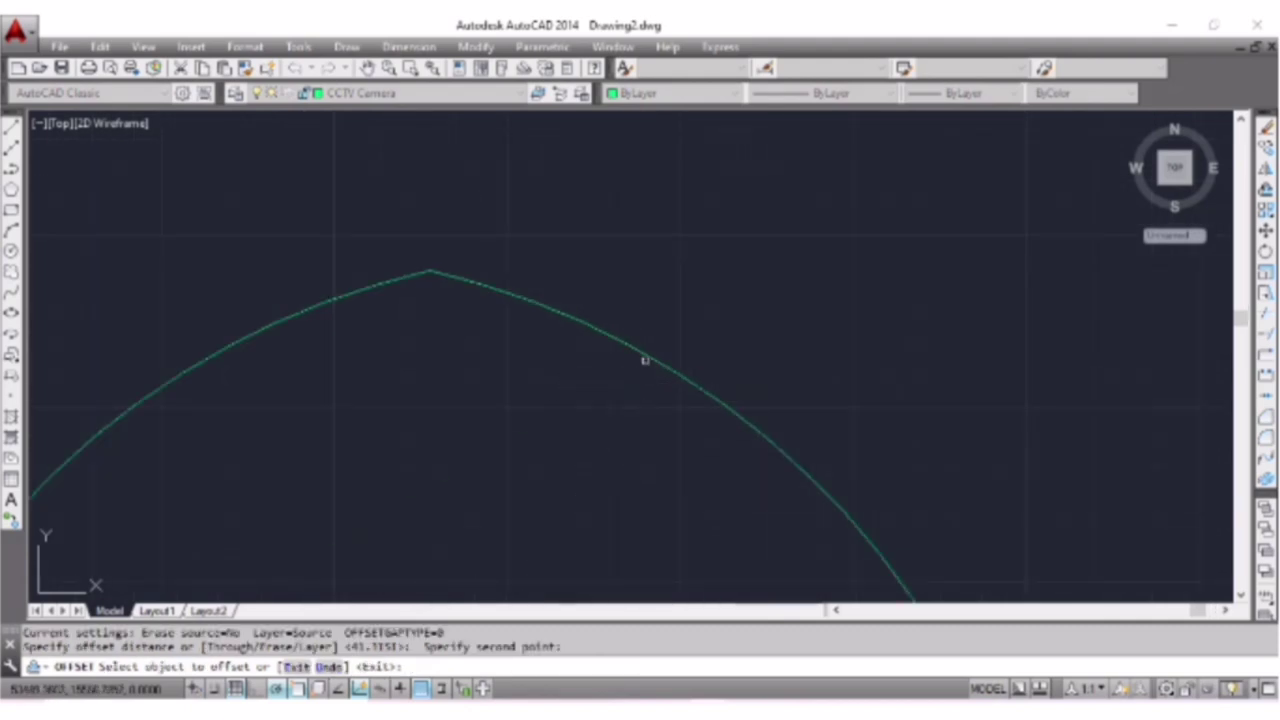
{"action": "left_click", "coordinate": [409, 331]}
{"action": "left_click", "coordinate": [370, 290]}
{"action": "left_click", "coordinate": [391, 314]}
{"action": "scroll", "coordinate": [403, 471], "scroll_direction": "down", "scroll_amount": 3}
{"action": "scroll", "coordinate": [391, 257], "scroll_direction": "up", "scroll_amount": 3}
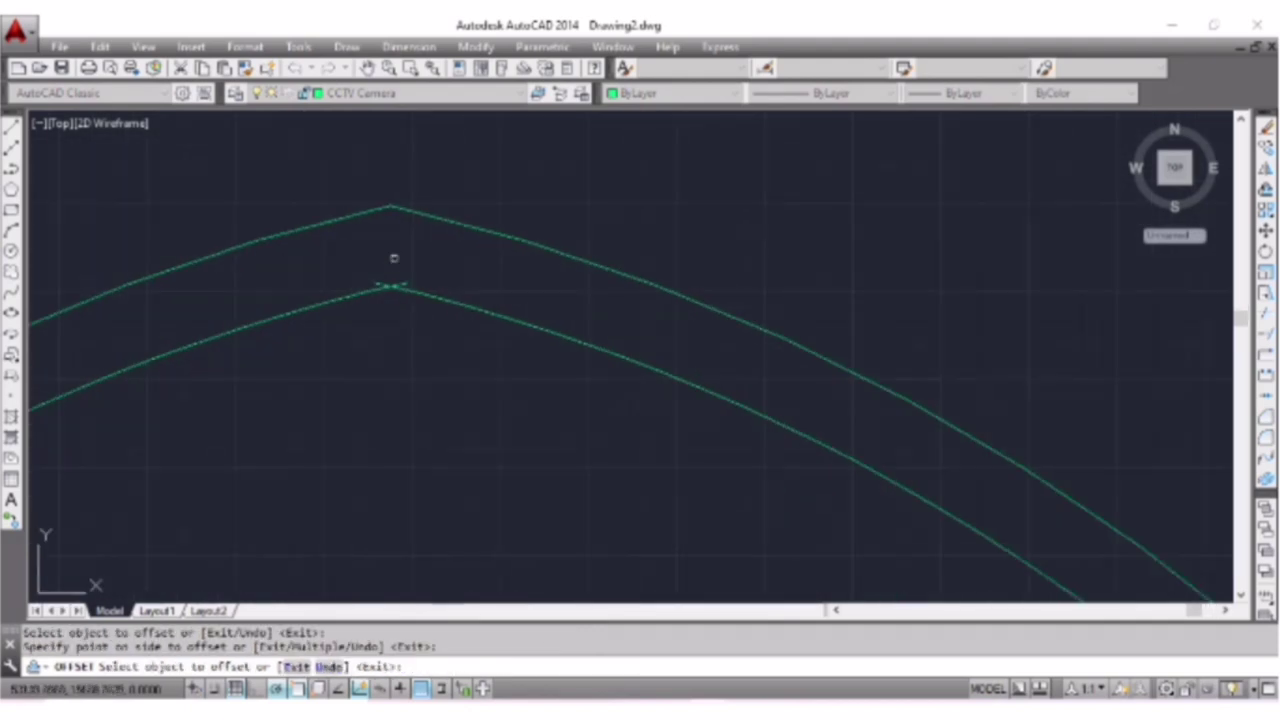
{"action": "key", "text": "Escape"}
Clean up the overlapping arcs, snapping a crossing line's endpoint onto the arc.
{"action": "type", "text": "tr"}
{"action": "key", "text": "Return"}
{"action": "key", "text": "Return"}
{"action": "key", "text": "Escape"}
{"action": "scroll", "coordinate": [450, 265], "scroll_direction": "down", "scroll_amount": 3}
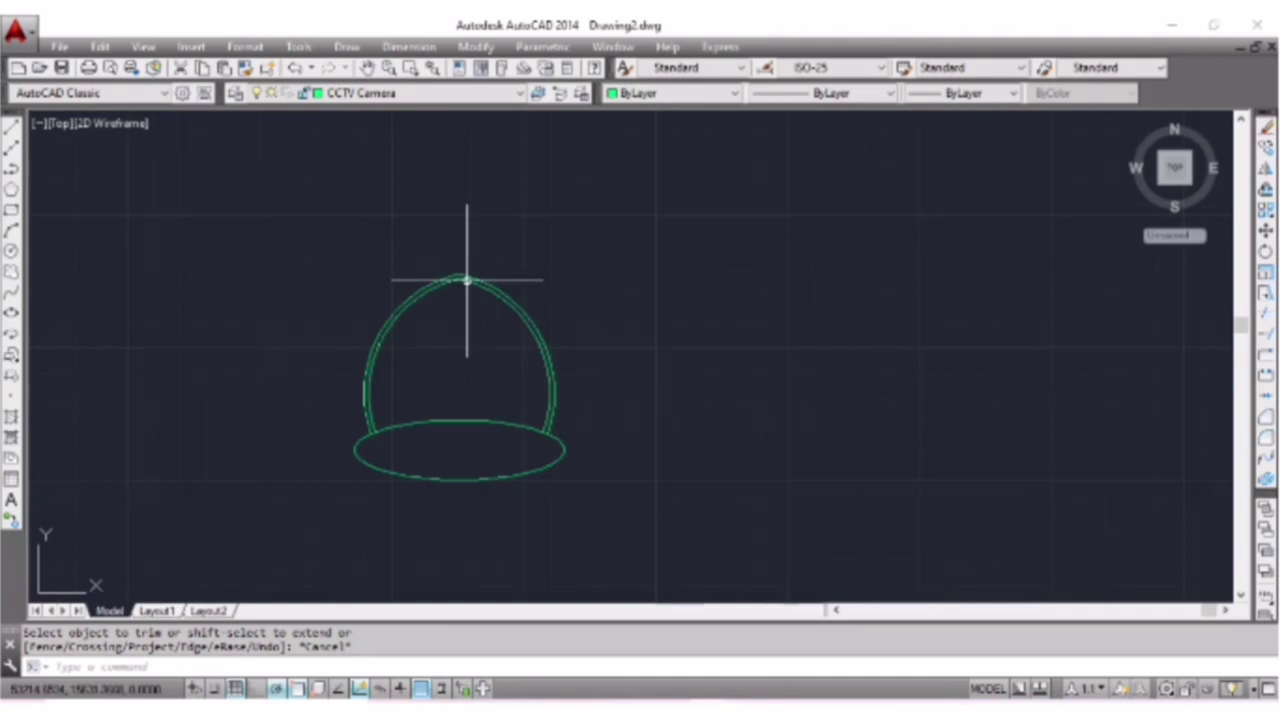
{"action": "scroll", "coordinate": [440, 388], "scroll_direction": "up", "scroll_amount": 5}
{"action": "left_click", "coordinate": [440, 388]}
{"action": "left_click", "coordinate": [450, 410]}
{"action": "left_click", "coordinate": [416, 312]}
{"action": "key", "text": "Escape"}
{"action": "scroll", "coordinate": [414, 491], "scroll_direction": "down", "scroll_amount": 5}
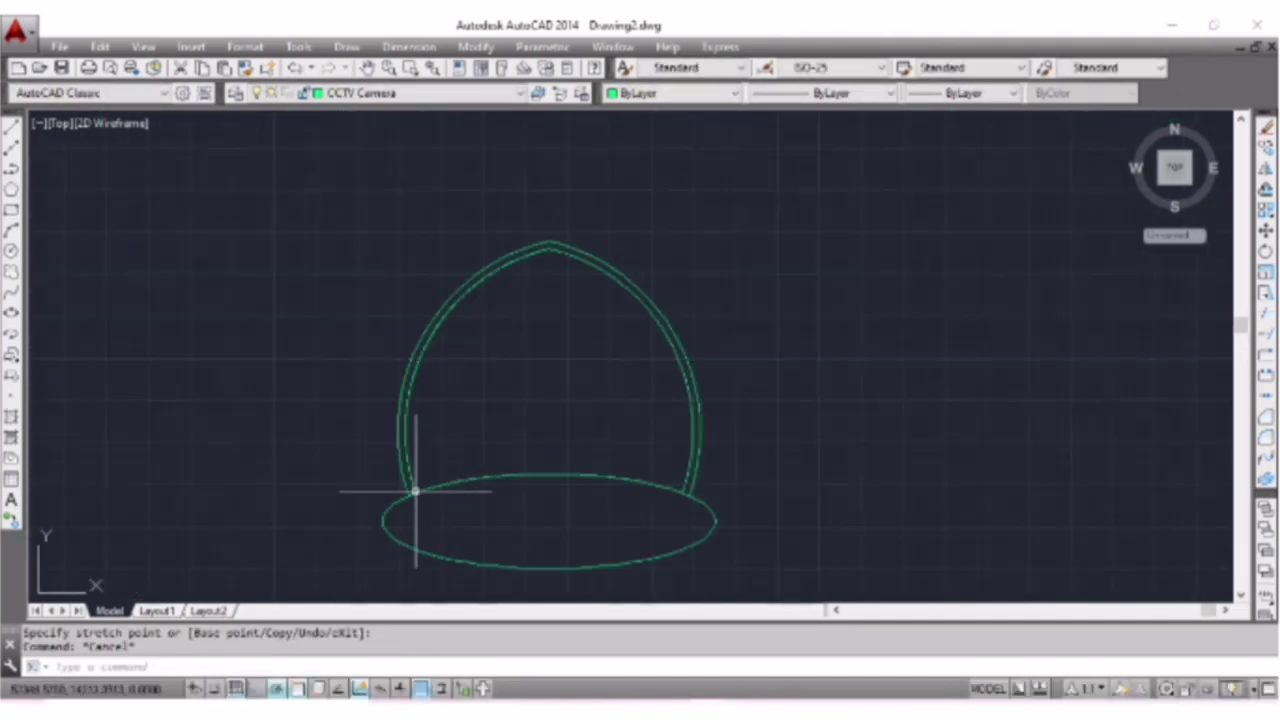
{"action": "scroll", "coordinate": [757, 390], "scroll_direction": "up", "scroll_amount": 5}
Stretch the steep line's endpoint onto the arc.
{"action": "left_click", "coordinate": [829, 331]}
{"action": "left_click", "coordinate": [834, 317]}
{"action": "middle_click_drag", "start_coordinate": [834, 317], "coordinate": [786, 297]}
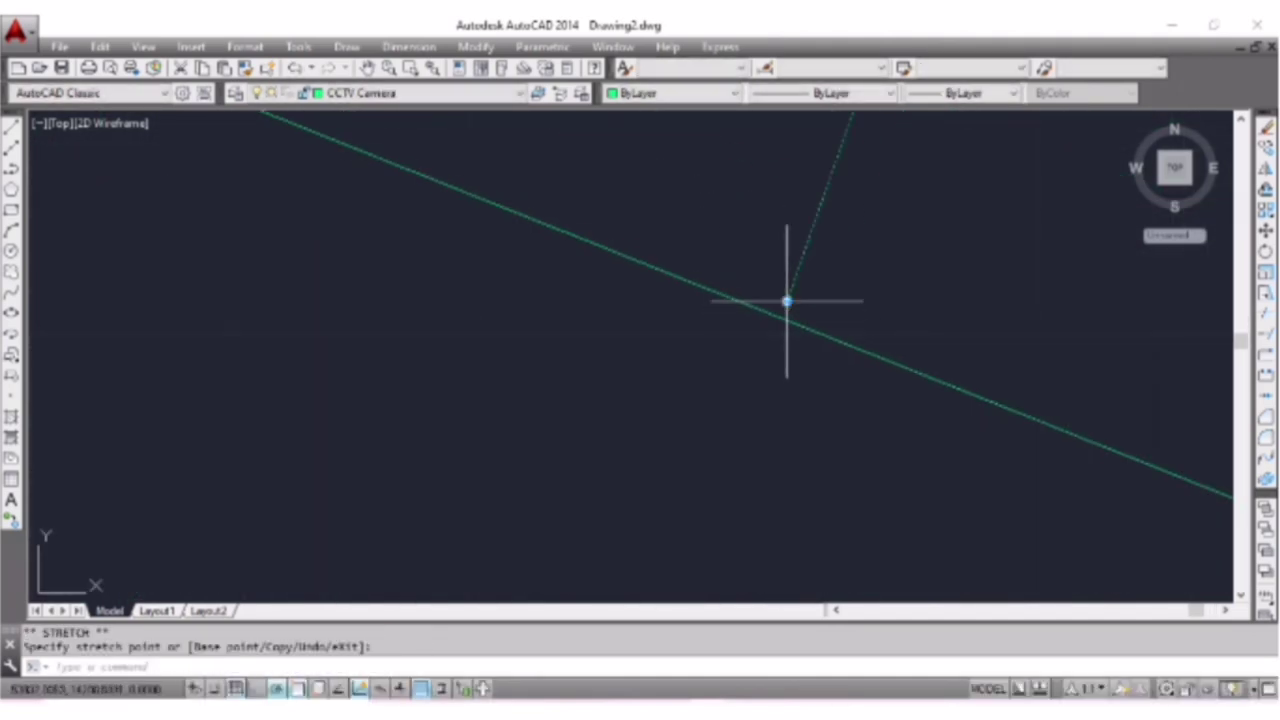
{"action": "scroll", "coordinate": [760, 450], "scroll_direction": "down", "scroll_amount": 3}
{"action": "scroll", "coordinate": [650, 510], "scroll_direction": "down", "scroll_amount": 3}
{"action": "key", "text": "Escape"}
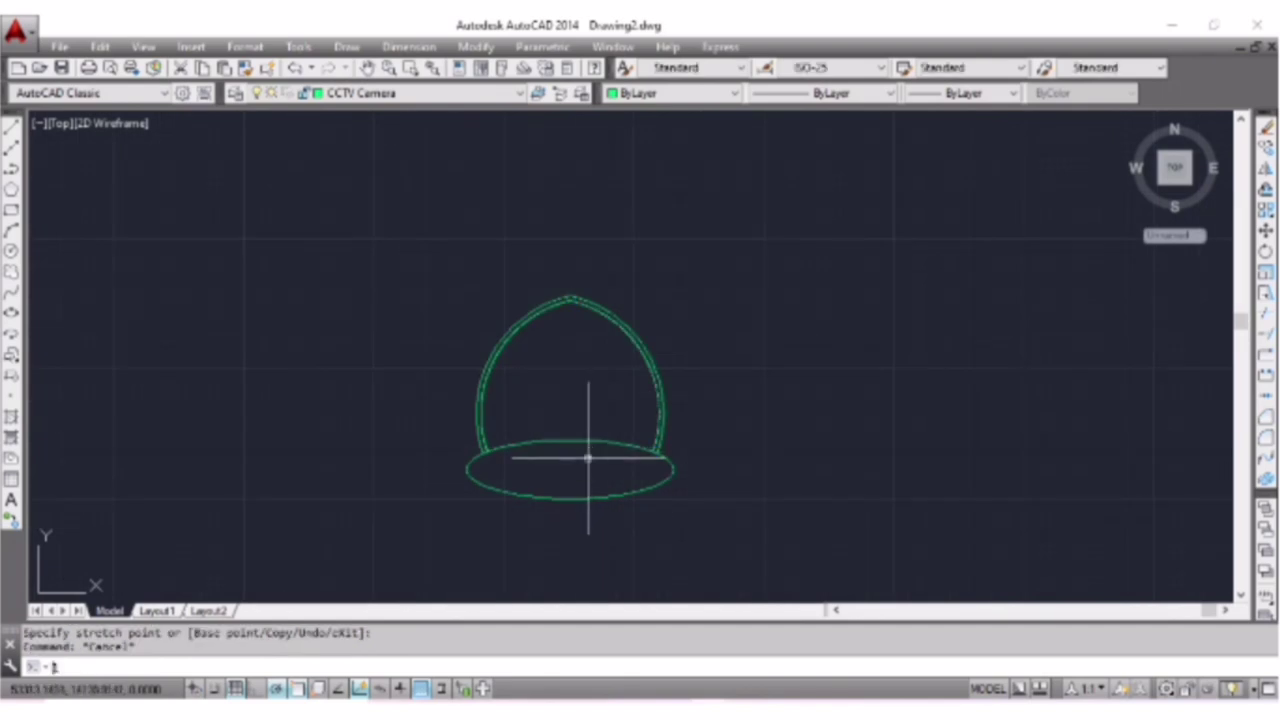
Draw a centre line and a short slot line, mirroring the slot line across the centre.
{"action": "type", "text": "l"}
{"action": "key", "text": "Return"}
{"action": "left_click", "coordinate": [570, 469]}
{"action": "left_click", "coordinate": [570, 216]}
{"action": "key", "text": "Return"}
{"action": "key", "text": "Return"}
{"action": "left_click", "coordinate": [553, 440]}
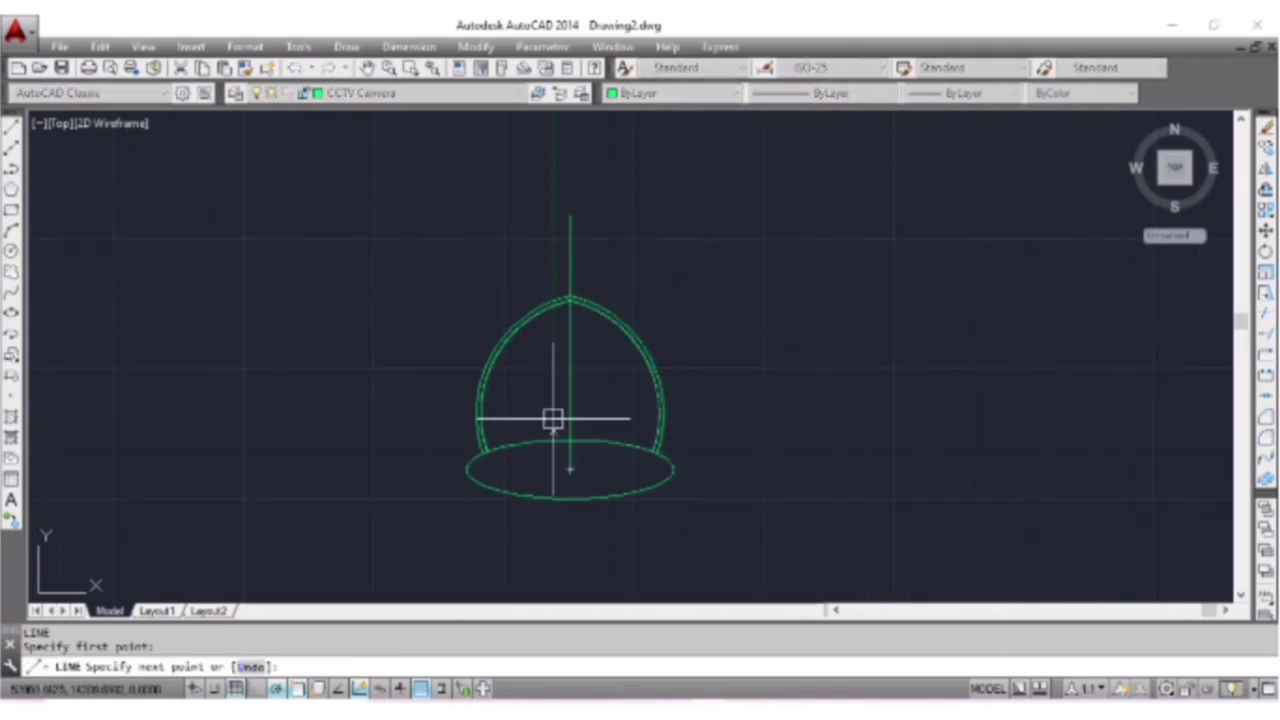
{"action": "left_click", "coordinate": [553, 340]}
{"action": "key", "text": "Return"}
{"action": "left_click", "coordinate": [553, 390]}
{"action": "type", "text": "mi"}
{"action": "key", "text": "Return"}
{"action": "left_click", "coordinate": [571, 443]}
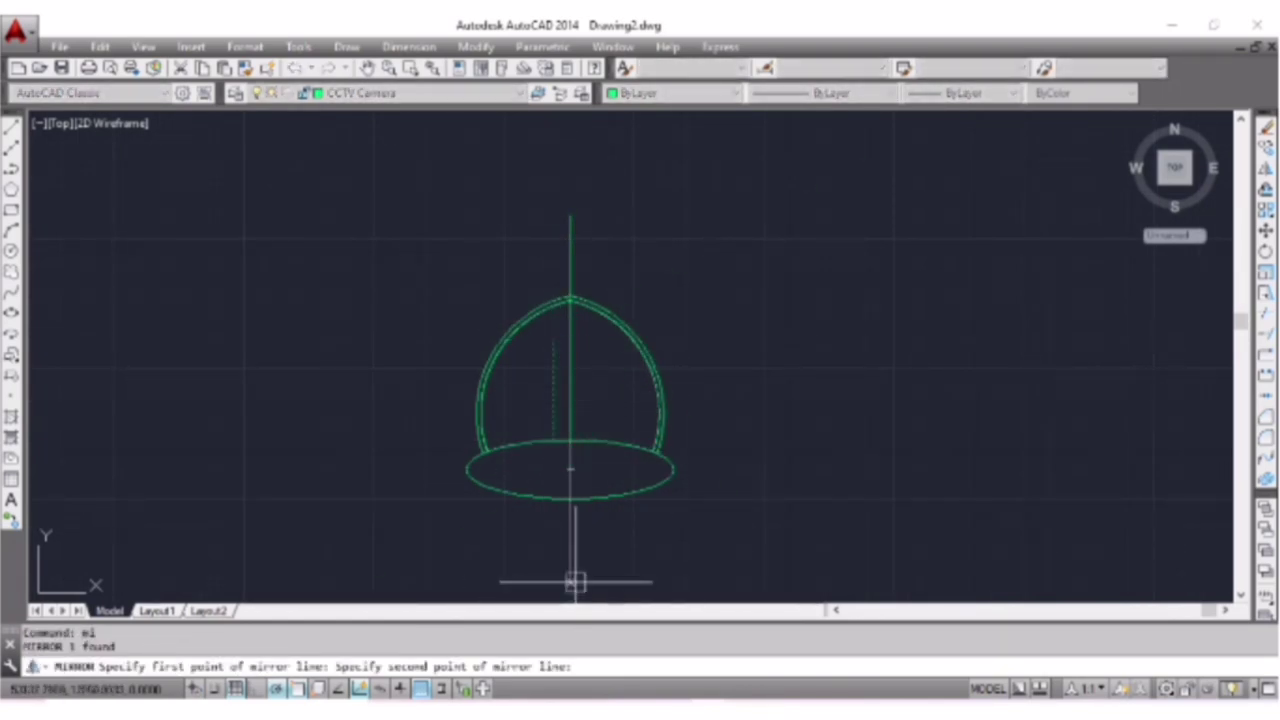
{"action": "left_click", "coordinate": [571, 586]}
Cap the slot with an arc, add a small circle on top, and erase the centre line.
{"action": "type", "text": "a"}
{"action": "left_click", "coordinate": [553, 340]}
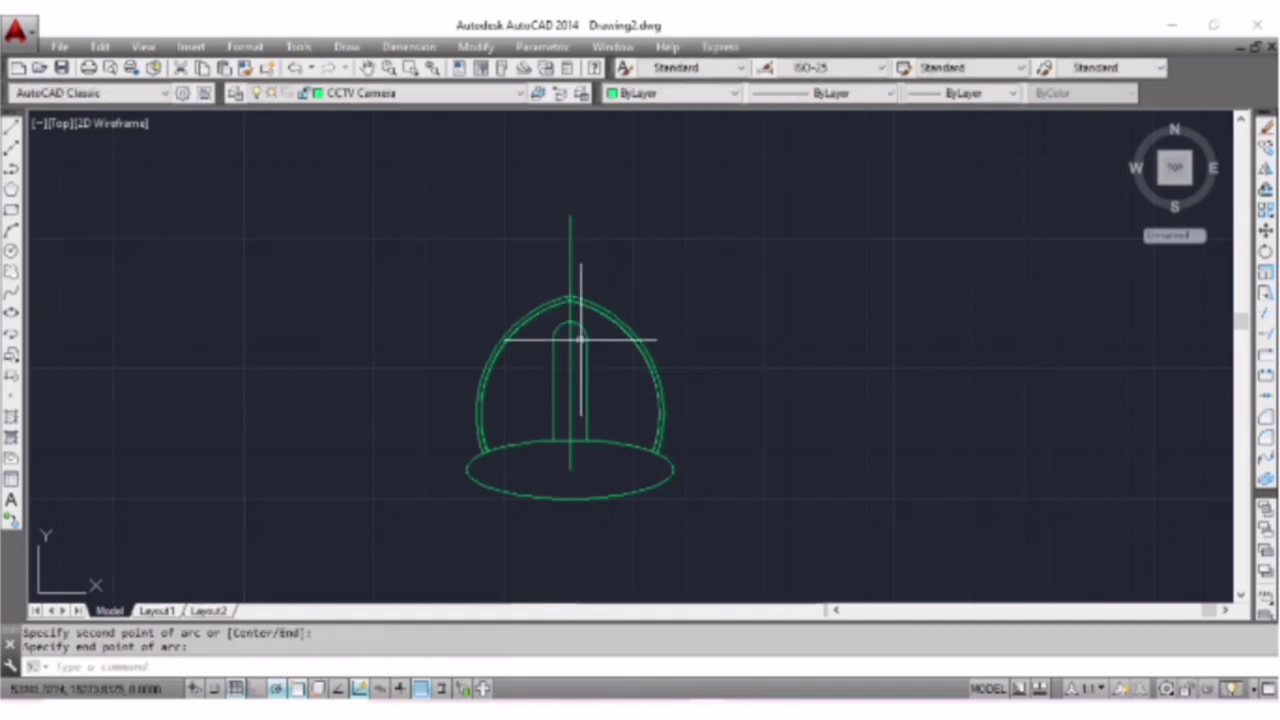
{"action": "left_click", "coordinate": [587, 340]}
{"action": "scroll", "coordinate": [587, 340], "scroll_direction": "up", "scroll_amount": 5}
{"action": "type", "text": "c"}
{"action": "left_click", "coordinate": [529, 334]}
{"action": "left_click", "coordinate": [545, 357]}
{"action": "left_click", "coordinate": [529, 380]}
{"action": "key", "text": "Delete"}
{"action": "scroll", "coordinate": [471, 414], "scroll_direction": "down", "scroll_amount": 5}
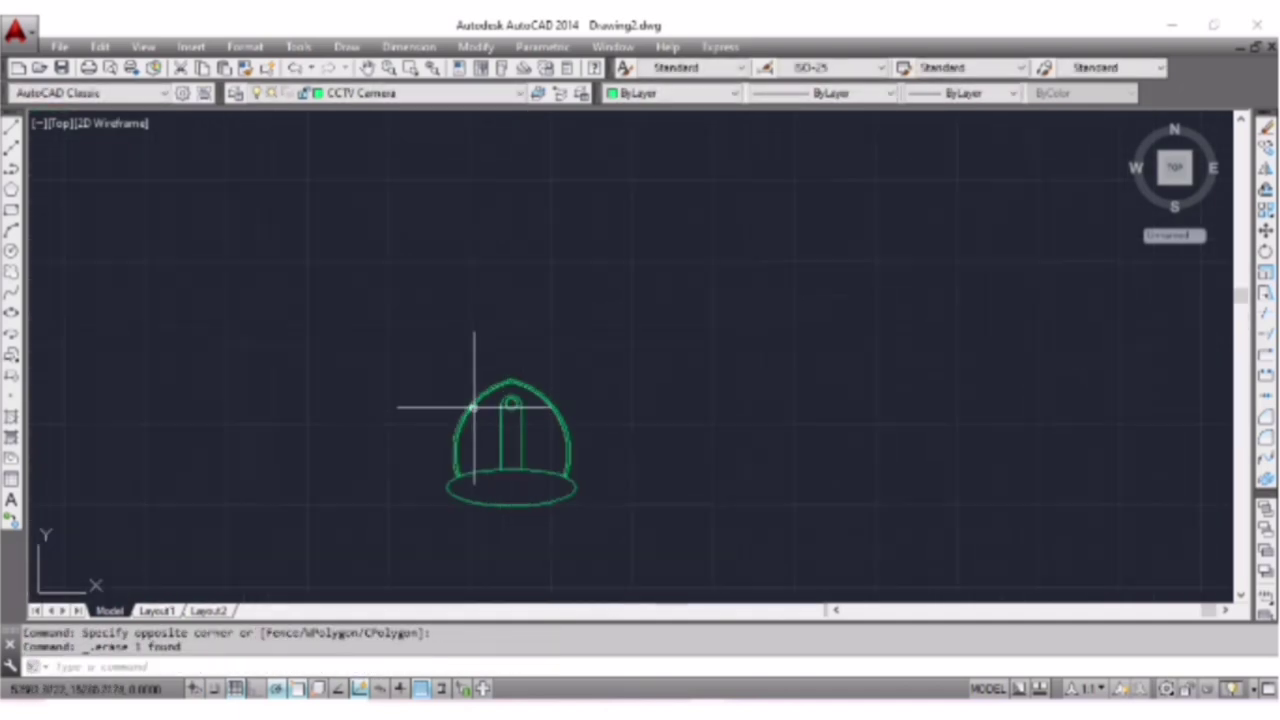
{"action": "key", "text": "Return"}
{"action": "scroll", "coordinate": [474, 407], "scroll_direction": "up", "scroll_amount": 5}
Draw a slanted line from the small circle and mirror it about a vertical axis.
{"action": "left_click", "coordinate": [503, 443]}
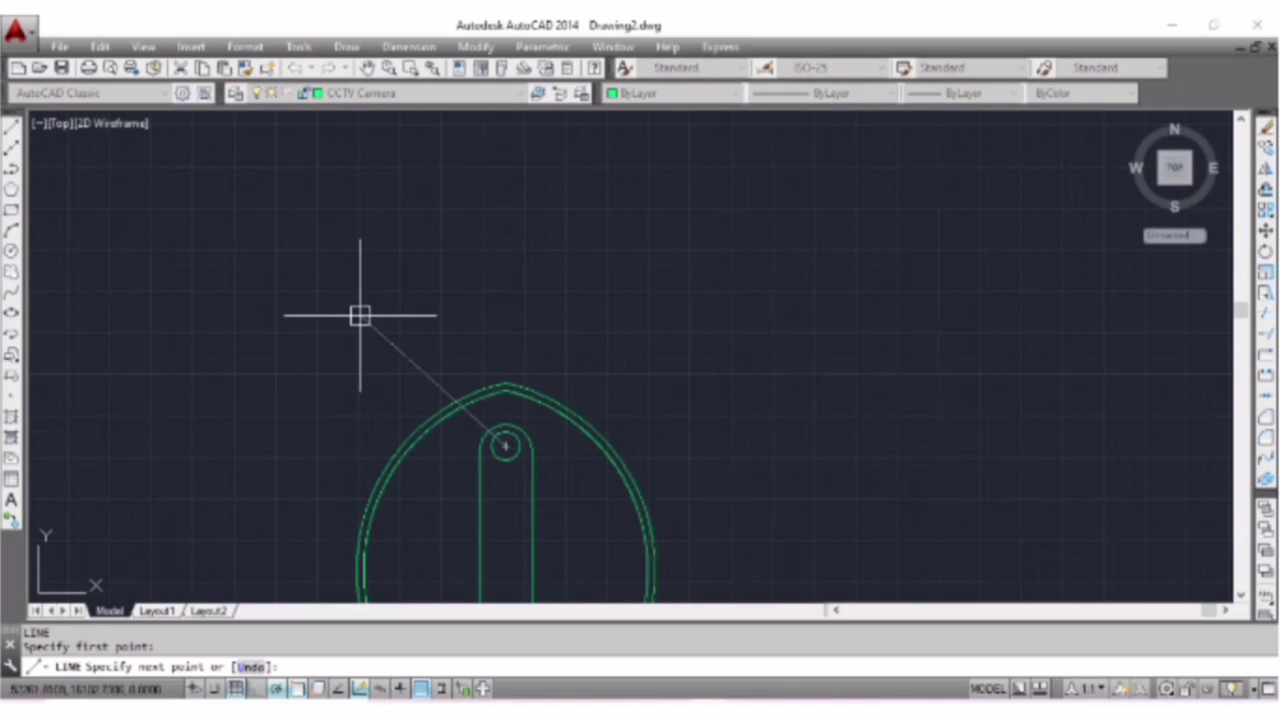
{"action": "scroll", "coordinate": [320, 260], "scroll_direction": "down", "scroll_amount": 5}
{"action": "scroll", "coordinate": [305, 231], "scroll_direction": "down", "scroll_amount": 3}
{"action": "left_click", "coordinate": [280, 194]}
{"action": "key", "text": "Return"}
{"action": "left_click", "coordinate": [306, 237]}
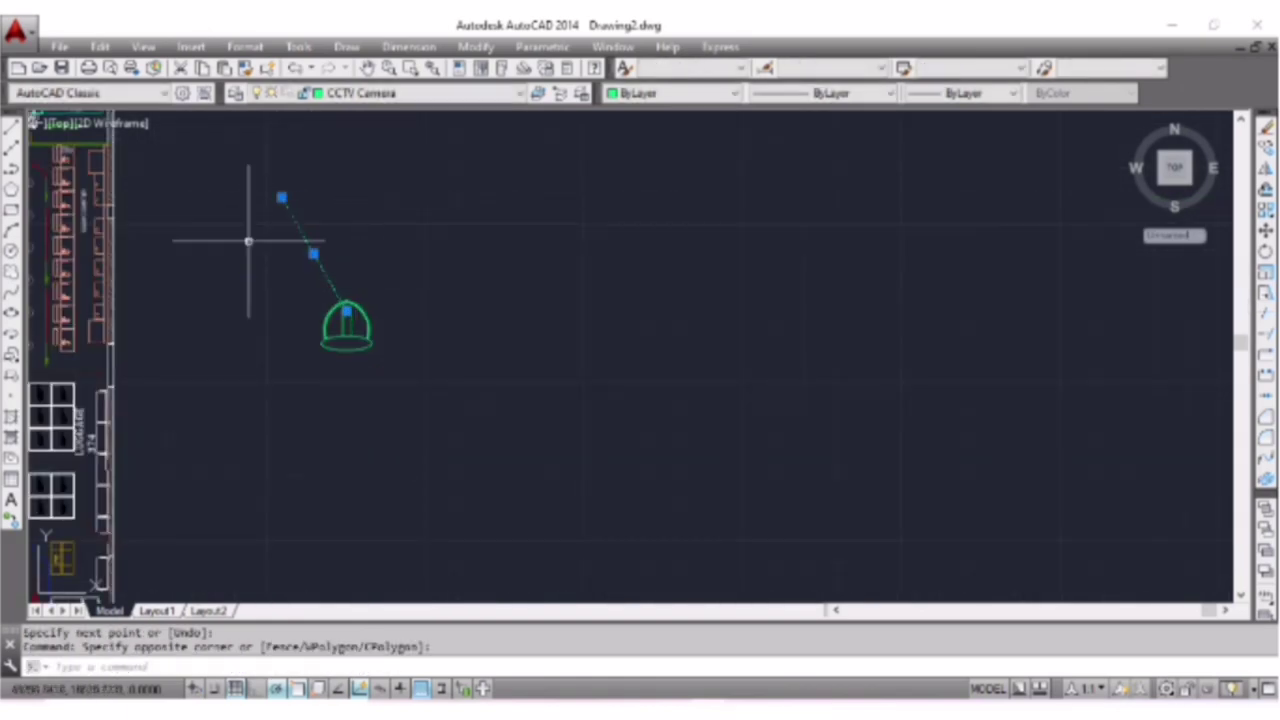
{"action": "type", "text": "mi"}
{"action": "key", "text": "Return"}
{"action": "scroll", "coordinate": [257, 257], "scroll_direction": "up", "scroll_amount": 5}
{"action": "left_click", "coordinate": [257, 257]}
{"action": "scroll", "coordinate": [257, 257], "scroll_direction": "down", "scroll_amount": 5}
{"action": "left_click", "coordinate": [257, 451]}
{"action": "key", "text": "Return"}
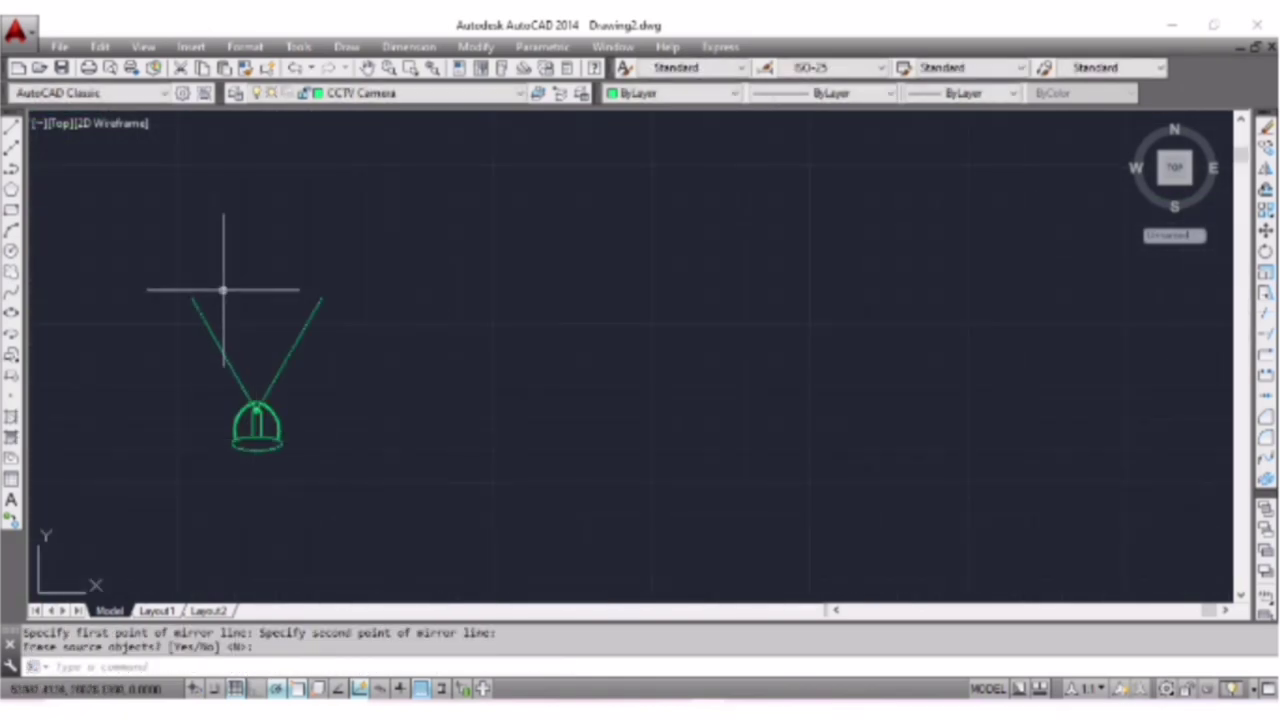
Close the view cone with an arc across the two line ends, then start hatching it.
{"action": "key", "text": "Return"}
{"action": "left_click", "coordinate": [193, 297]}
{"action": "left_click", "coordinate": [257, 243]}
{"action": "left_click", "coordinate": [321, 297]}
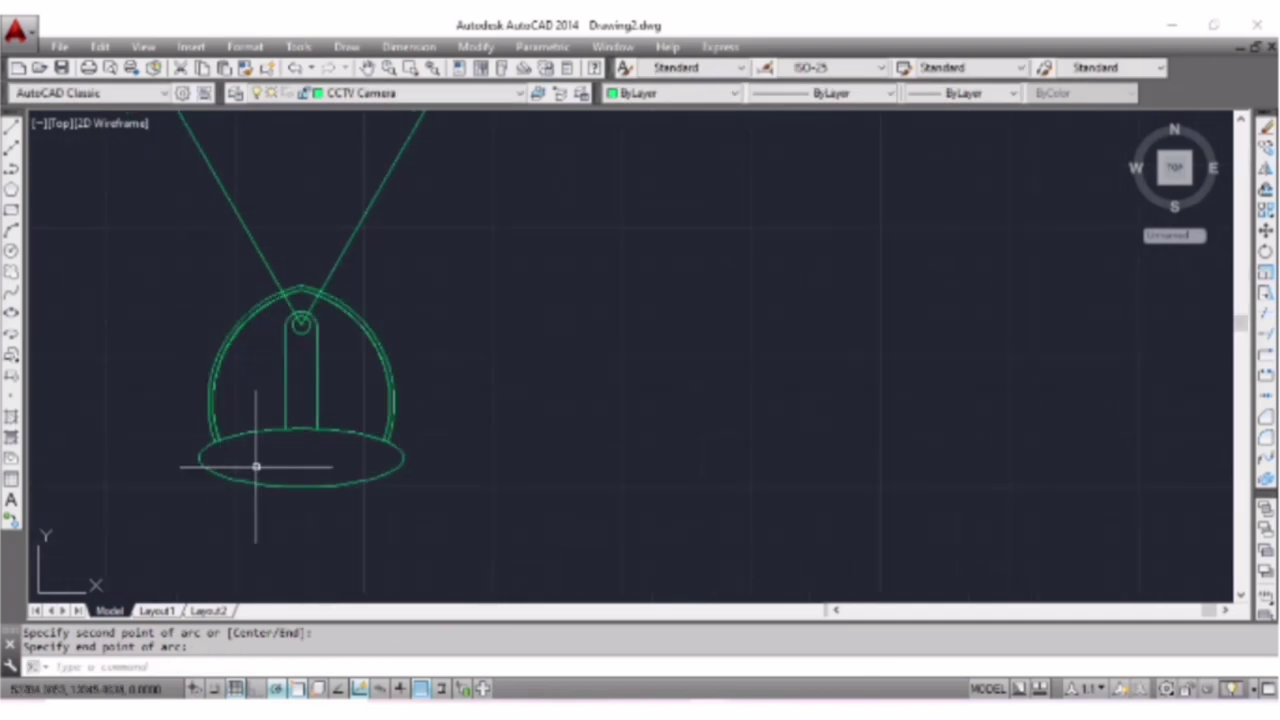
{"action": "type", "text": "h"}
{"action": "key", "text": "Return"}
{"action": "left_click", "coordinate": [949, 126]}
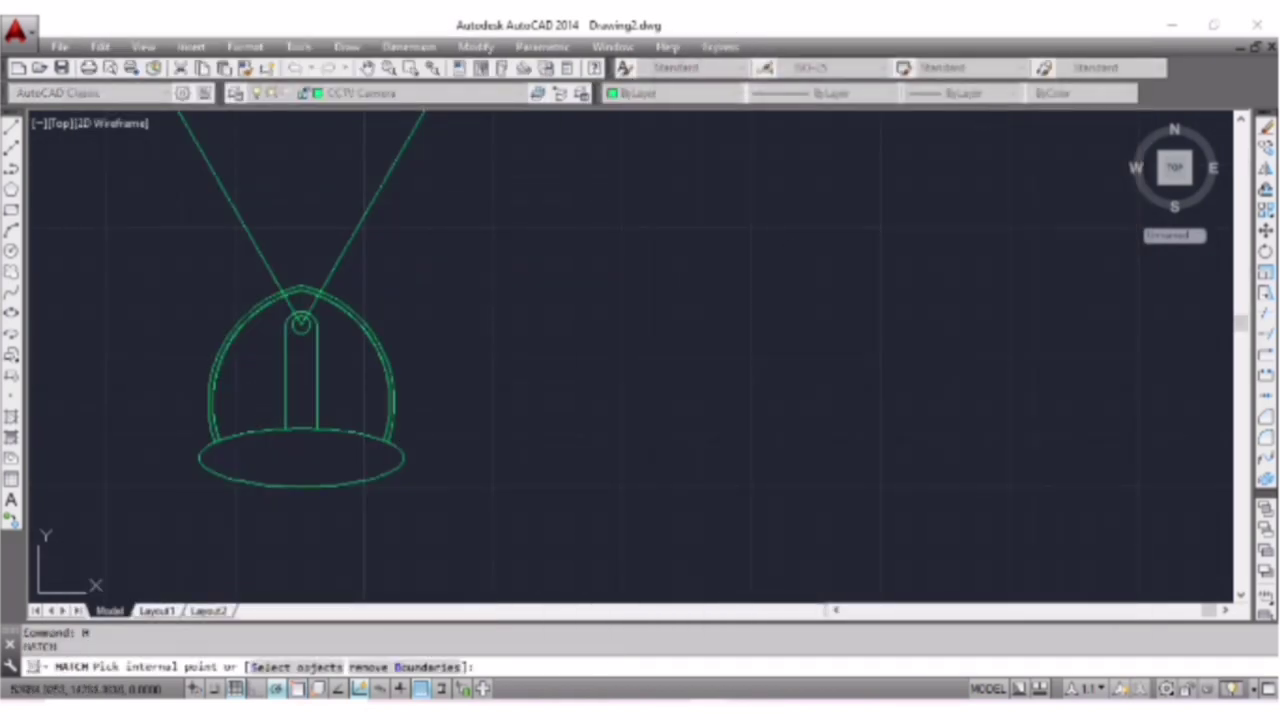
Fill the camera dome with AR-HBONE hatch, adjusting the scale after a preview.
{"action": "left_click", "coordinate": [211, 369]}
{"action": "key", "text": "Return"}
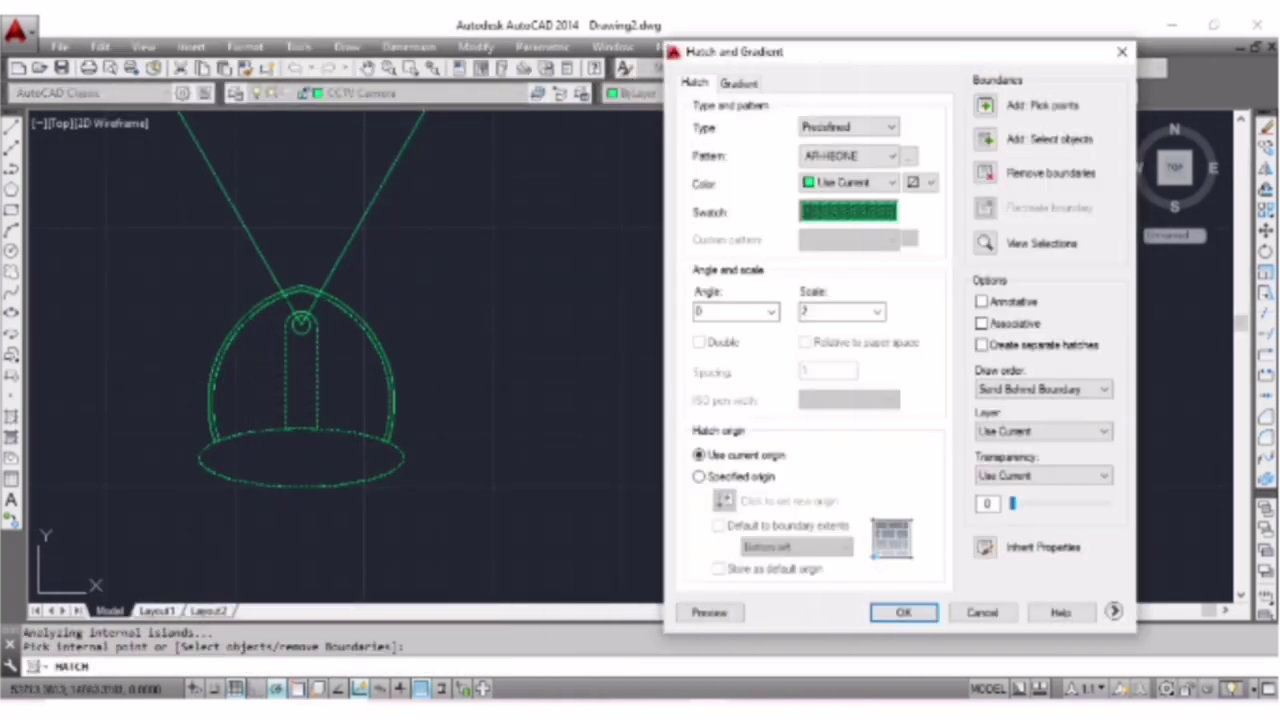
{"action": "left_click", "coordinate": [700, 613]}
{"action": "scroll", "coordinate": [475, 495], "scroll_direction": "down", "scroll_amount": 4}
{"action": "key", "text": "Escape"}
{"action": "left_click", "coordinate": [832, 313]}
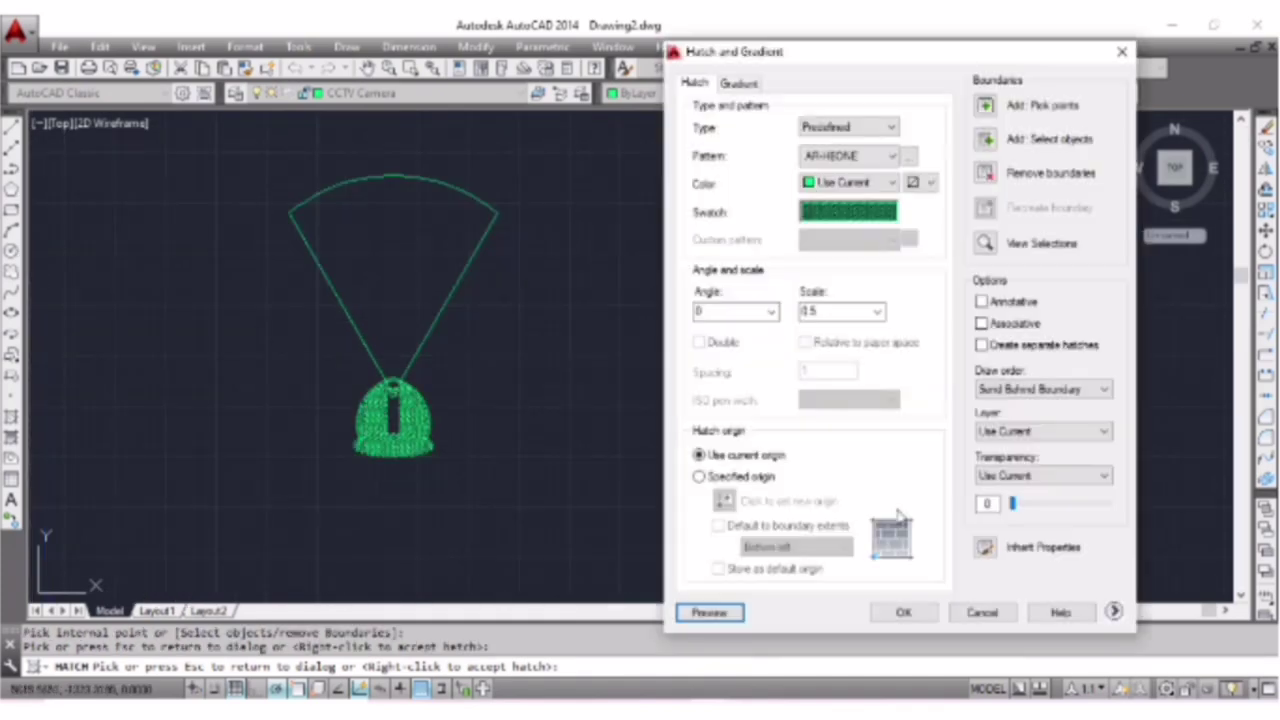
{"action": "left_click", "coordinate": [712, 614]}
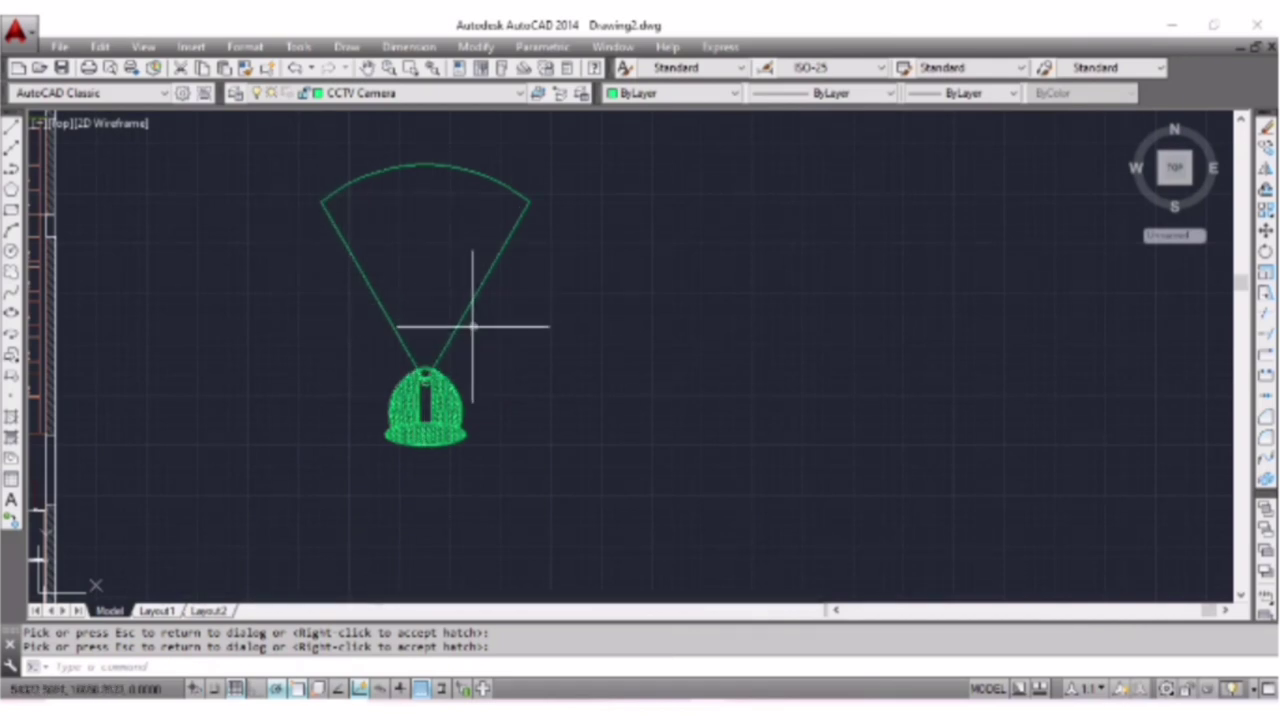
{"action": "right_click", "coordinate": [422, 380]}
Pan the view to show the floor plan's luggage area.
{"action": "right_click", "coordinate": [578, 375]}
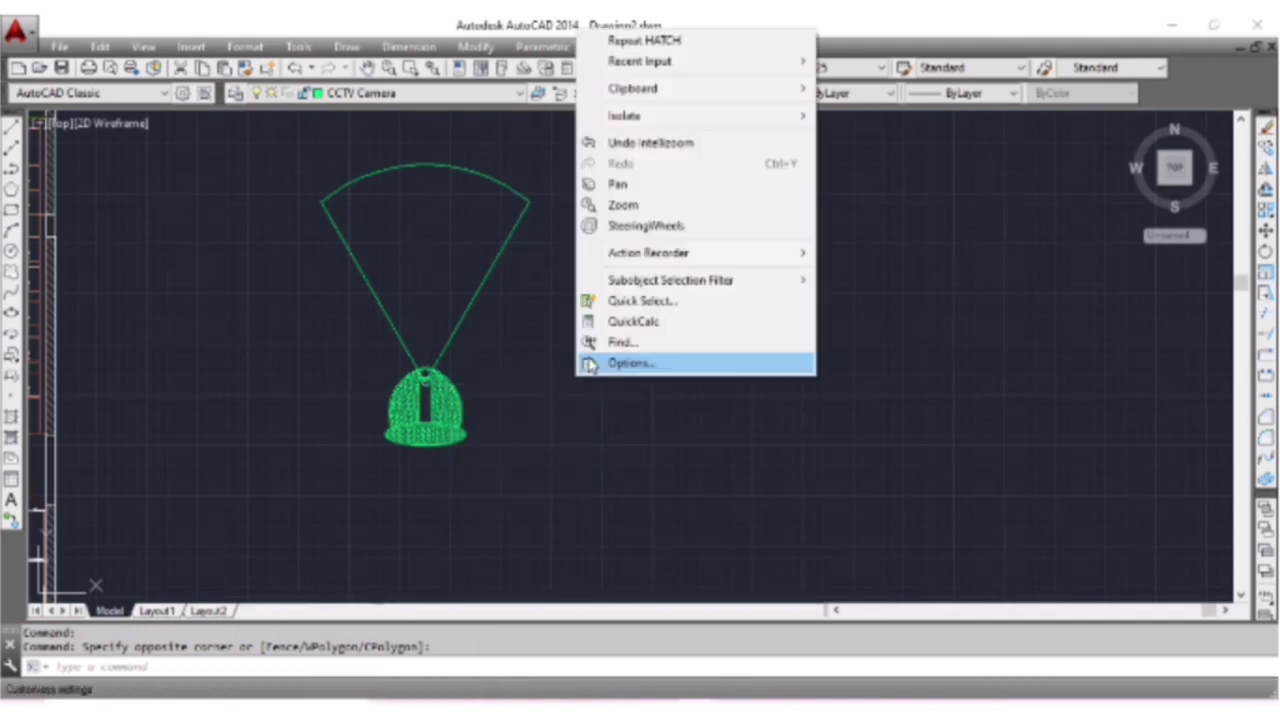
{"action": "left_click", "coordinate": [615, 184]}
{"action": "left_click_drag", "start_coordinate": [549, 454], "coordinate": [686, 254]}
{"action": "right_click", "coordinate": [686, 330]}
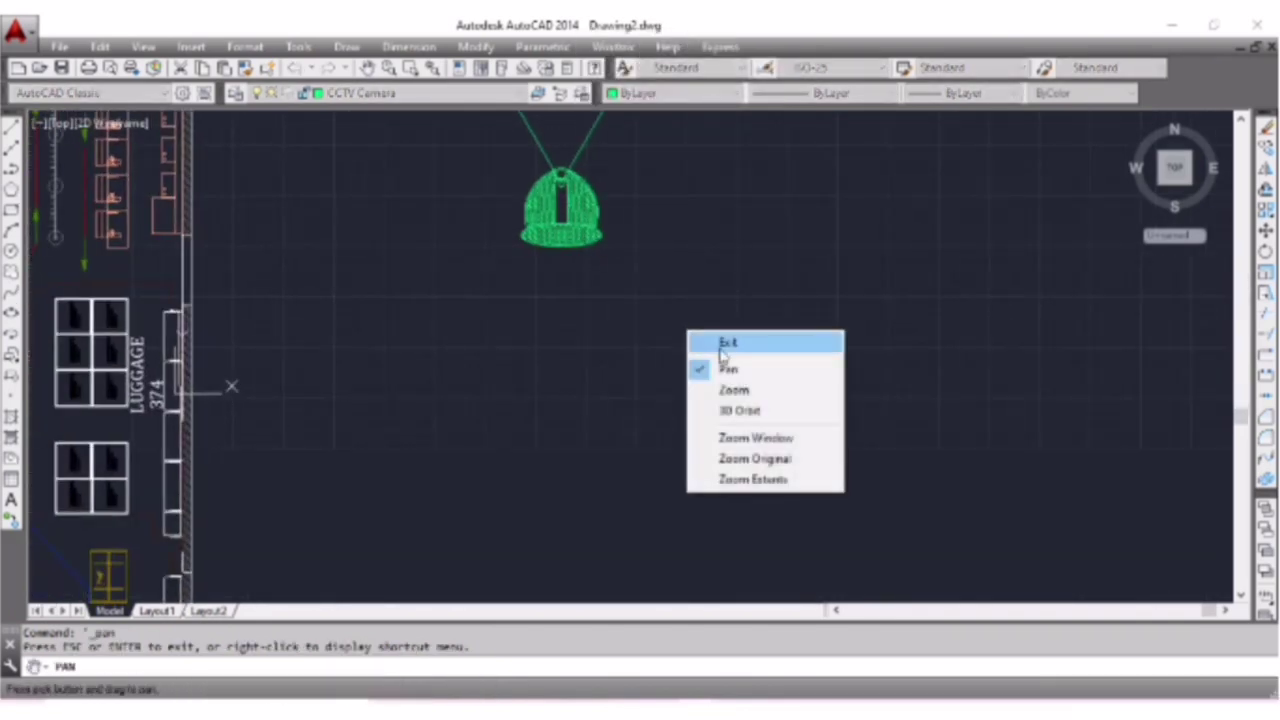
{"action": "left_click", "coordinate": [726, 342]}
Give the CCTV Conduit layer colour 20 and make it the current layer.
{"action": "key", "text": "Return"}
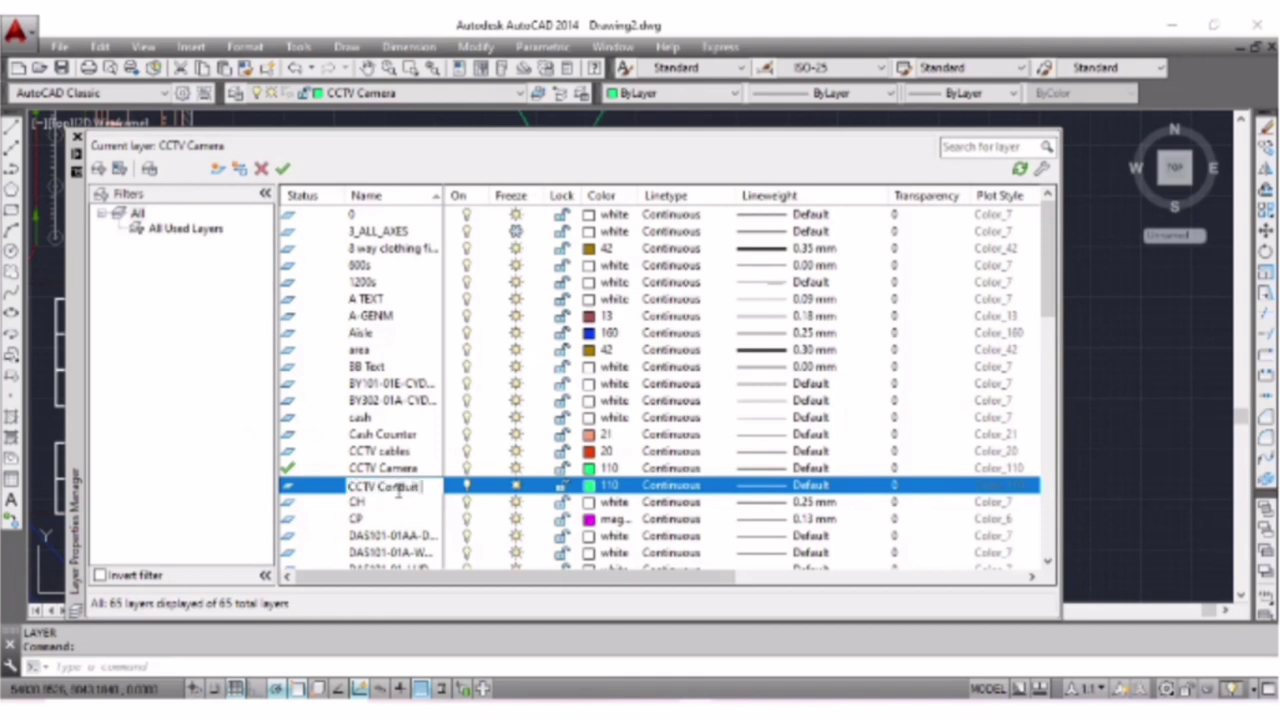
{"action": "key", "text": "Return"}
{"action": "left_click", "coordinate": [604, 485]}
{"action": "left_click", "coordinate": [462, 423]}
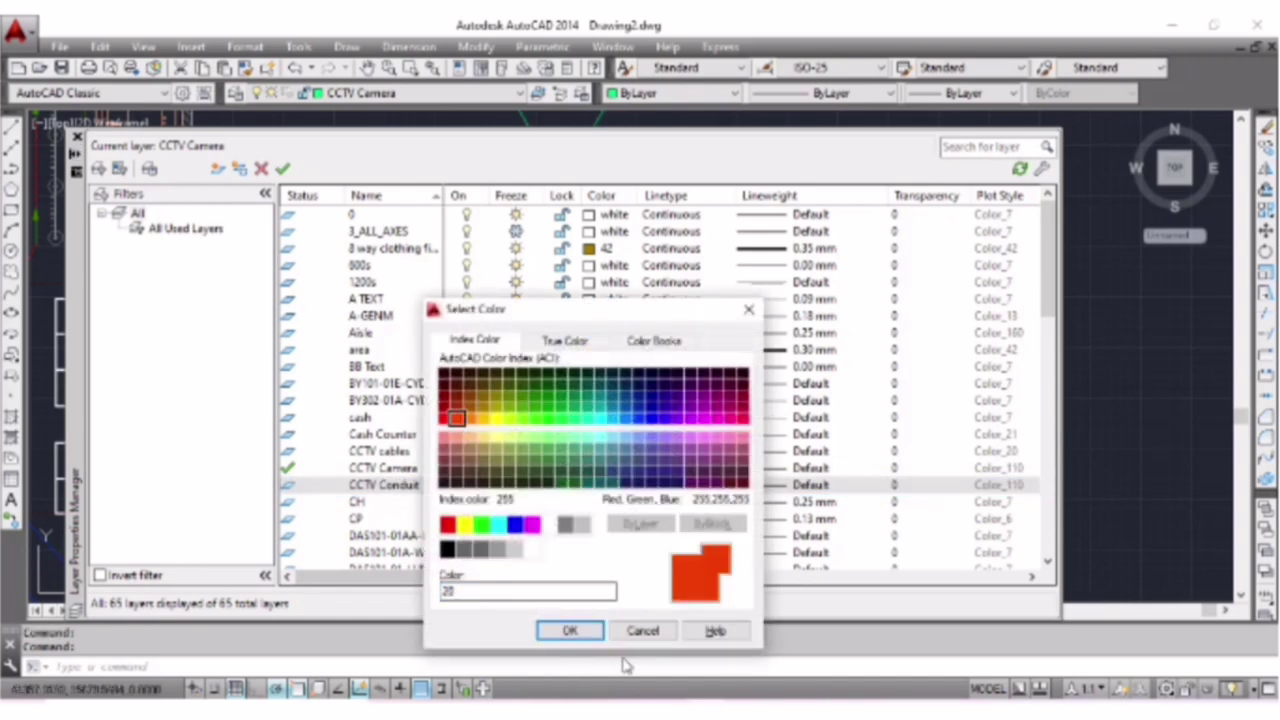
{"action": "double_click", "coordinate": [288, 486]}
Draw a 55-wide red conduit polyline beneath the camera symbol.
{"action": "left_click", "coordinate": [76, 138]}
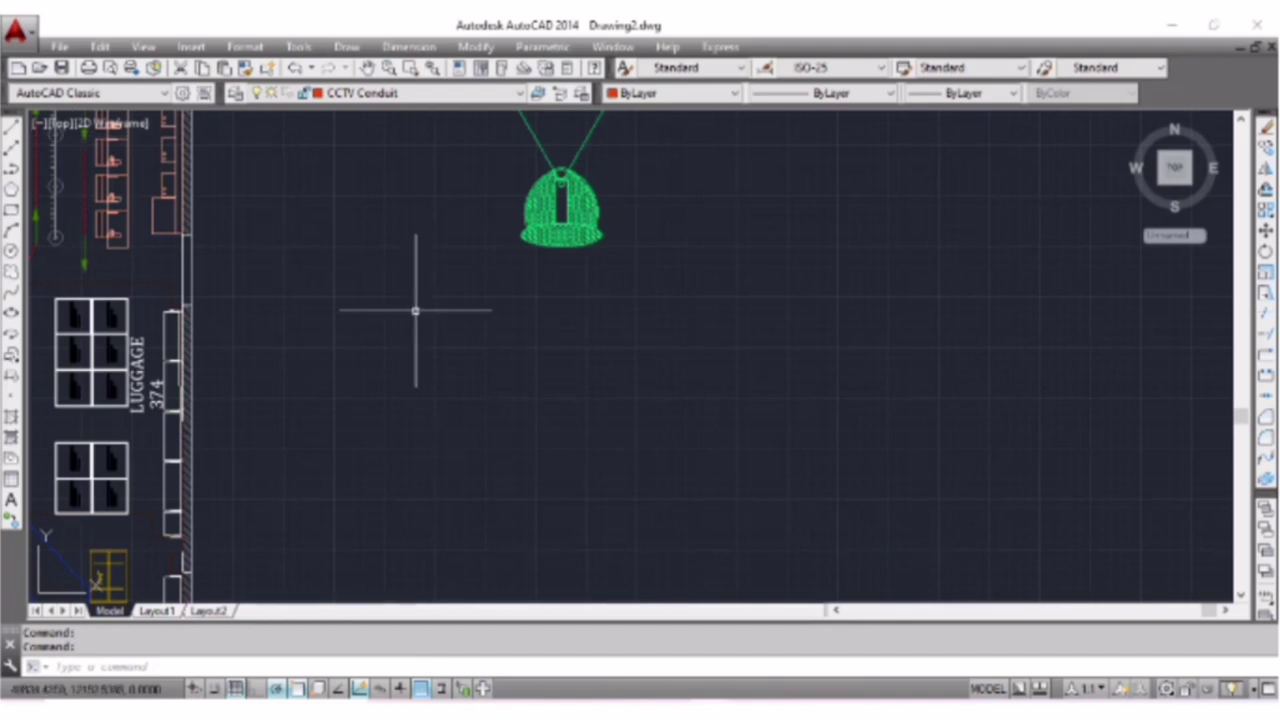
{"action": "type", "text": "pl"}
{"action": "key", "text": "Return"}
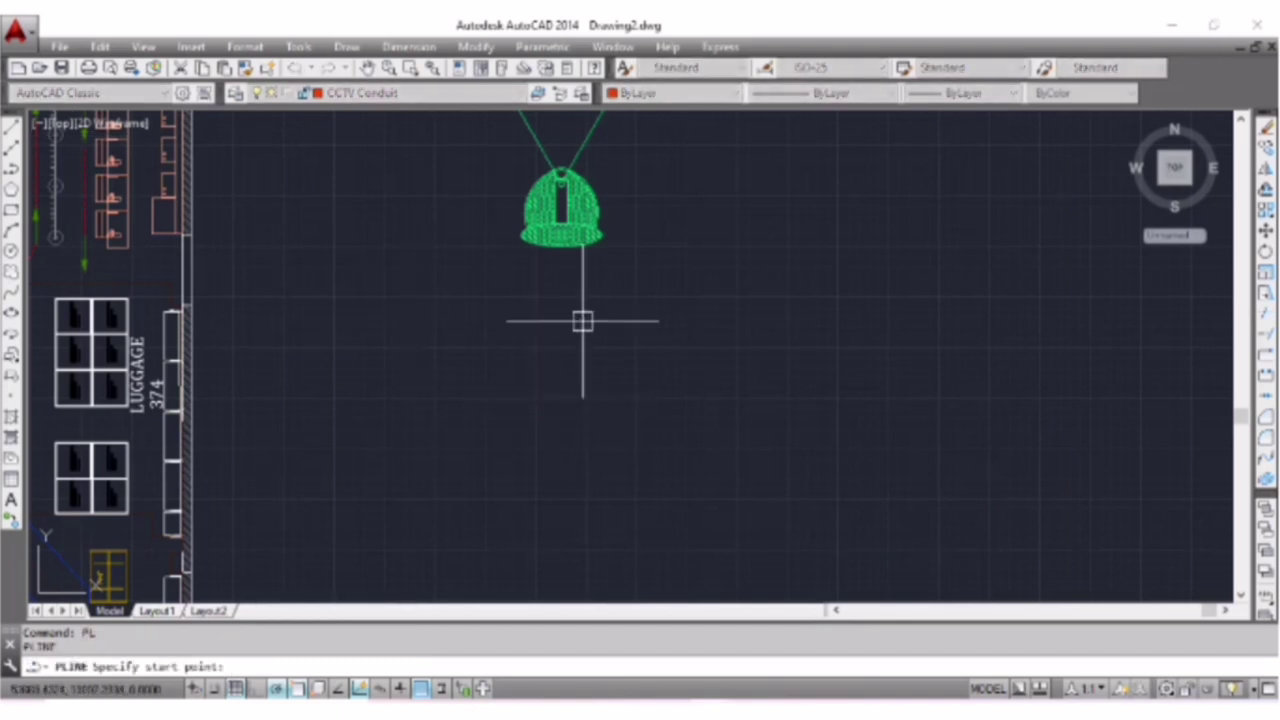
{"action": "left_click", "coordinate": [433, 343]}
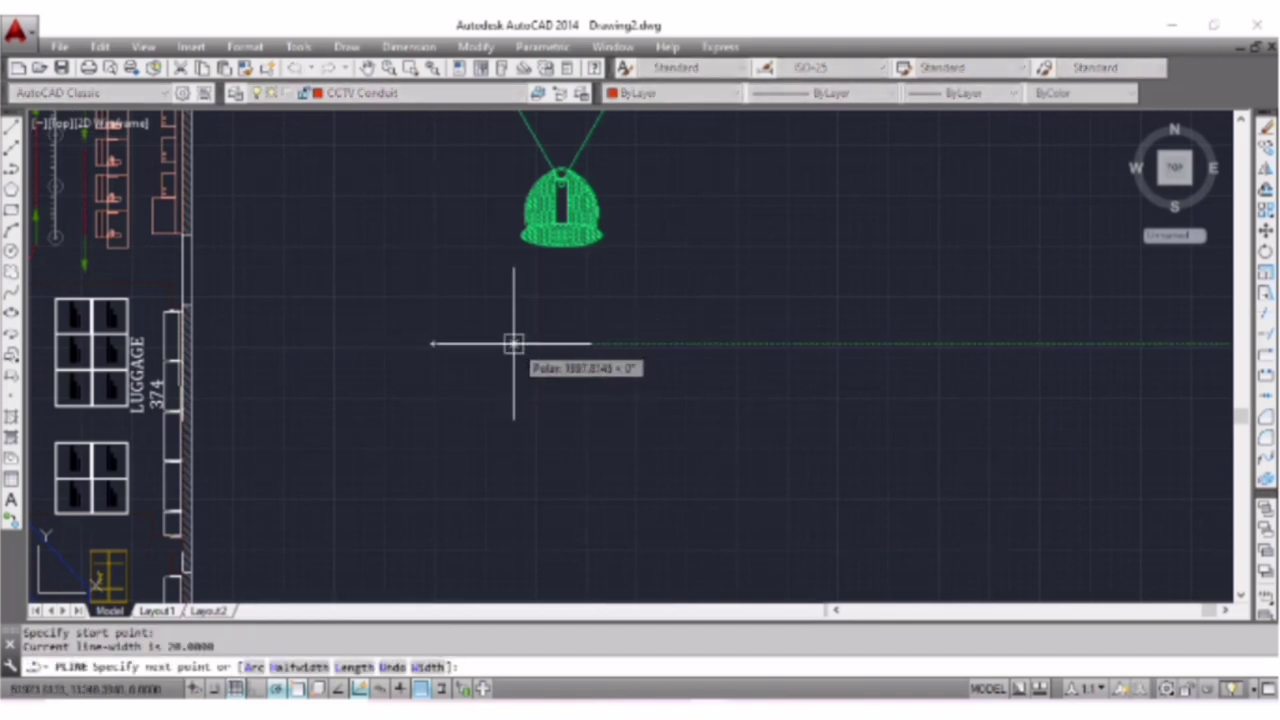
{"action": "type", "text": "w"}
{"action": "key", "text": "Return"}
{"action": "type", "text": "55"}
{"action": "key", "text": "Return"}
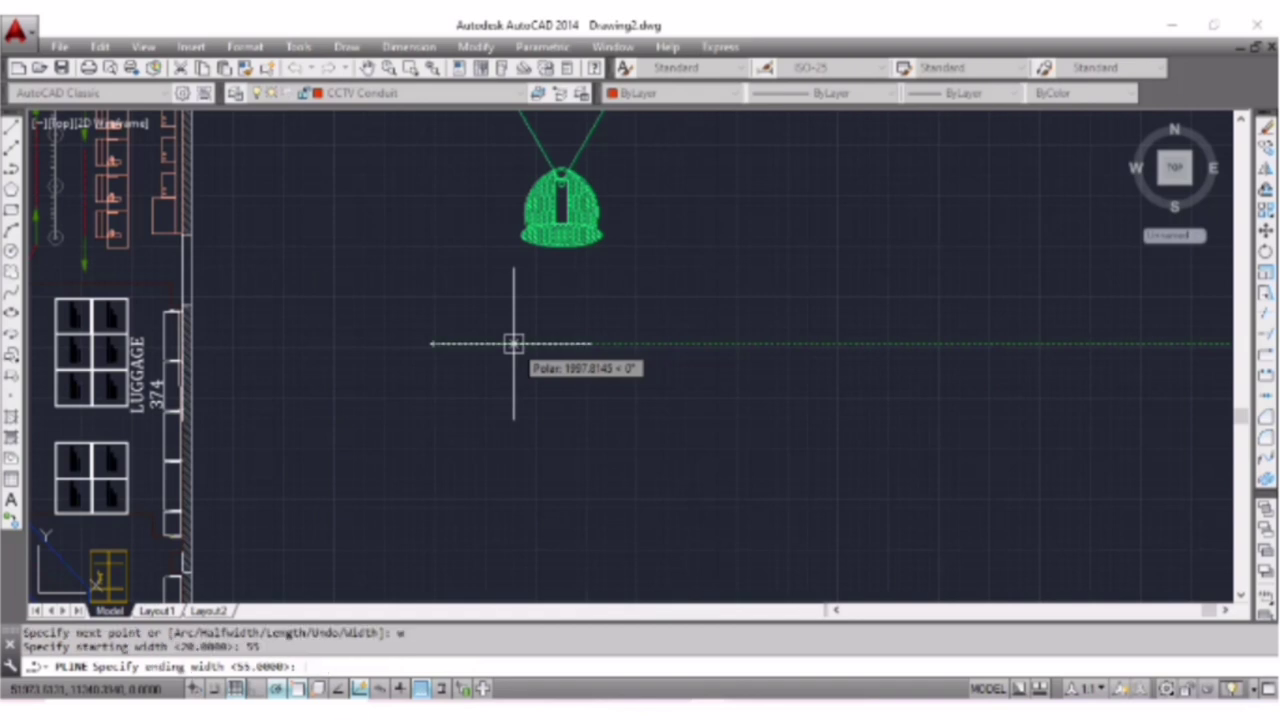
{"action": "key", "text": "Return"}
{"action": "left_click", "coordinate": [679, 344]}
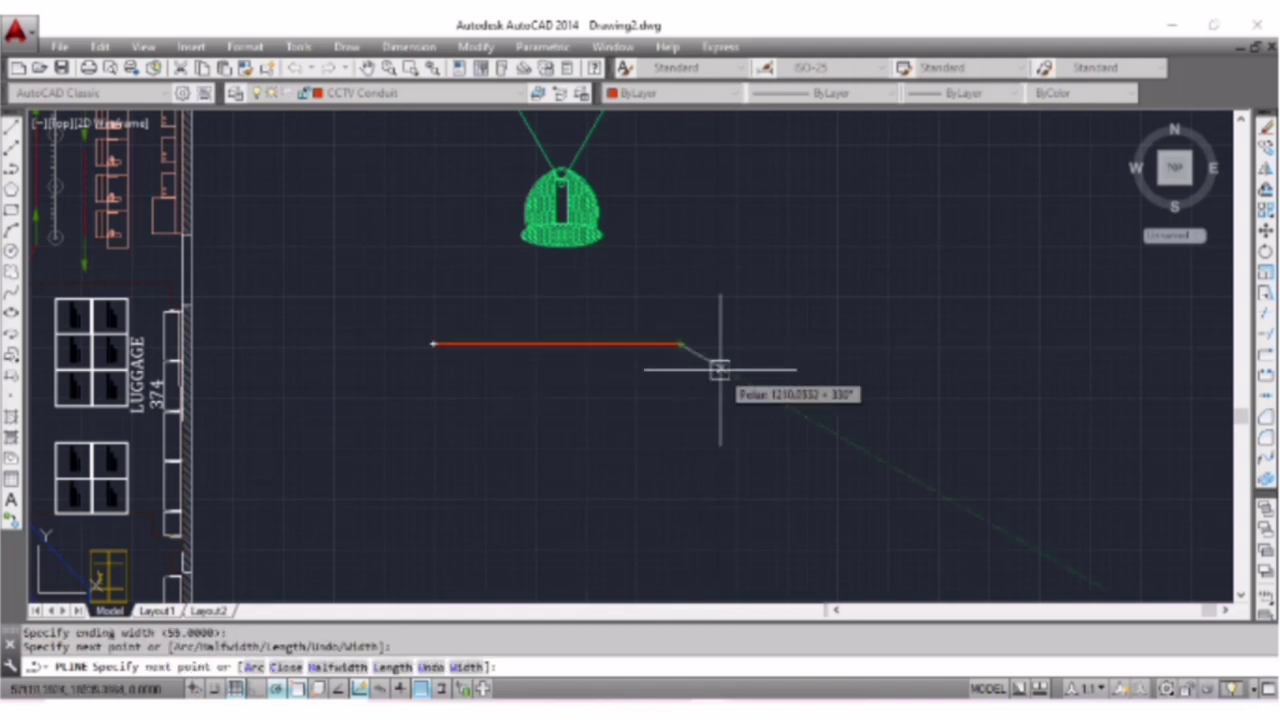
{"action": "key", "text": "Return"}
{"action": "scroll", "coordinate": [700, 385], "scroll_direction": "down", "scroll_amount": 1}
{"action": "type", "text": "la"}
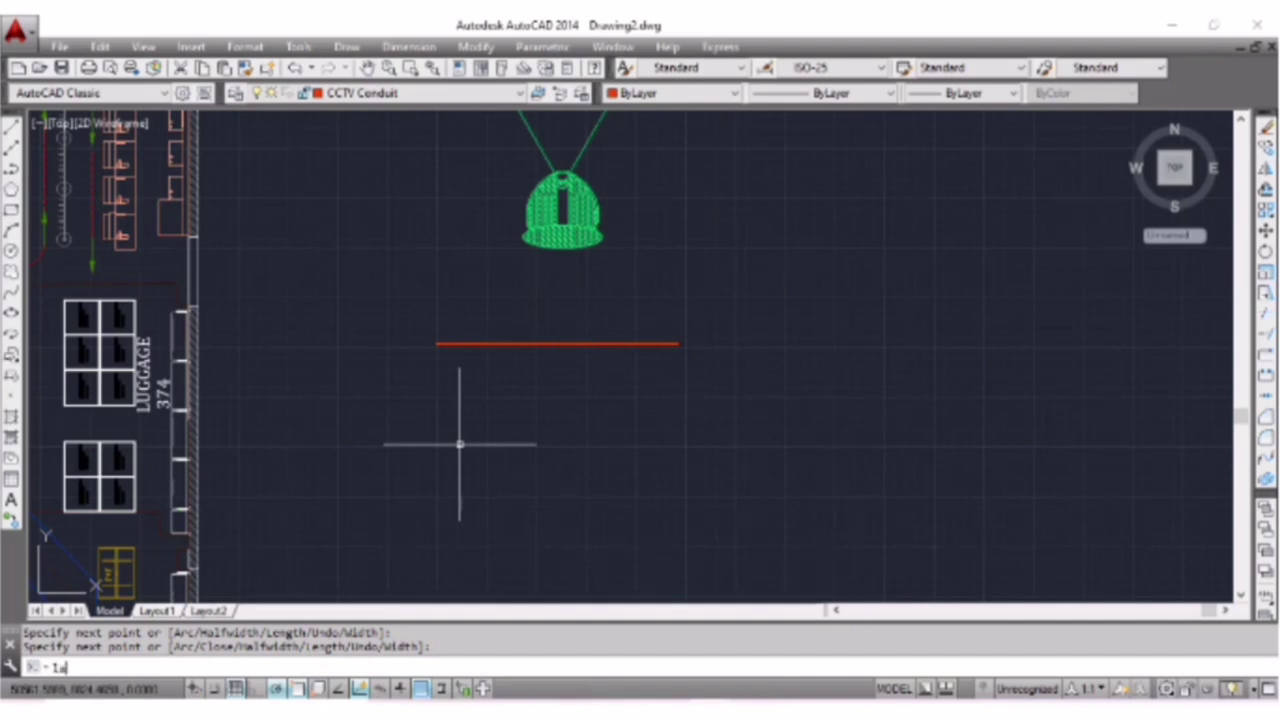
{"action": "key", "text": "Return"}
{"action": "type", "text": "DVR"}
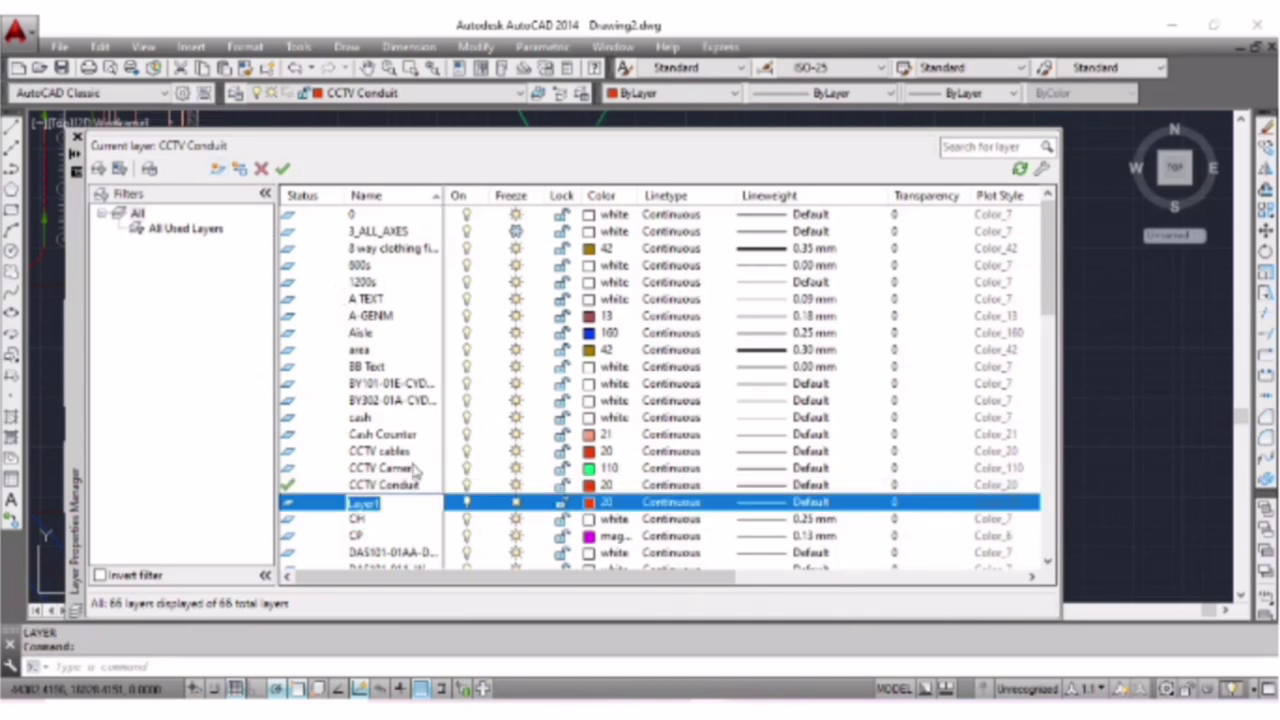
Set the DVR layer to magenta colour 220 and make it current.
{"action": "left_click", "coordinate": [593, 504]}
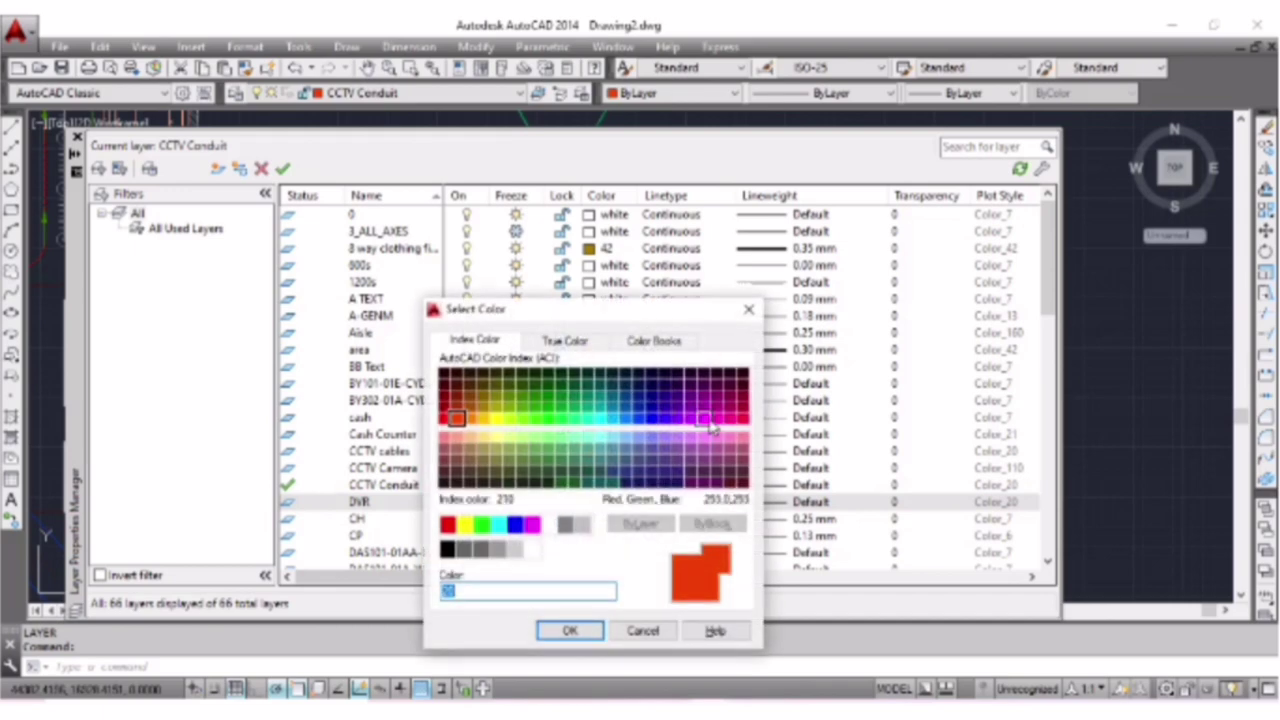
{"action": "left_click", "coordinate": [593, 630]}
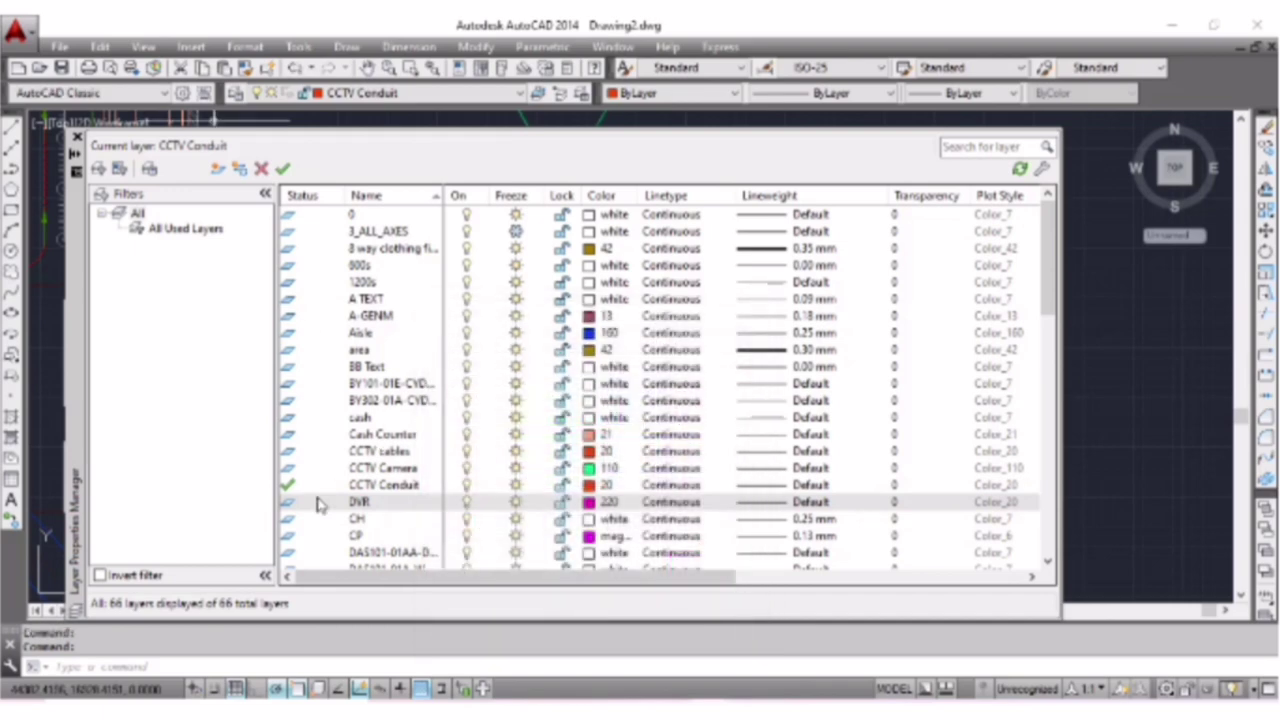
{"action": "double_click", "coordinate": [289, 508]}
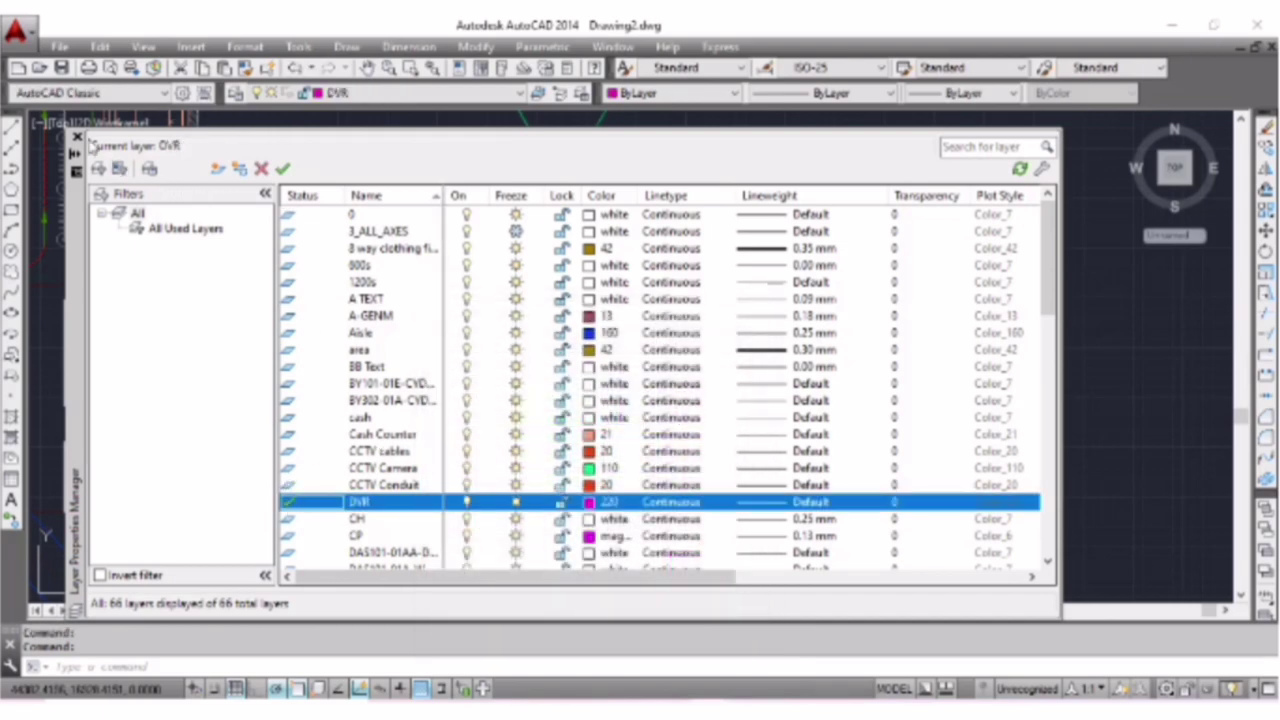
{"action": "left_click", "coordinate": [77, 137]}
Draw the magenta DVR rectangle below the conduit line.
{"action": "type", "text": "REC"}
{"action": "key", "text": "Return"}
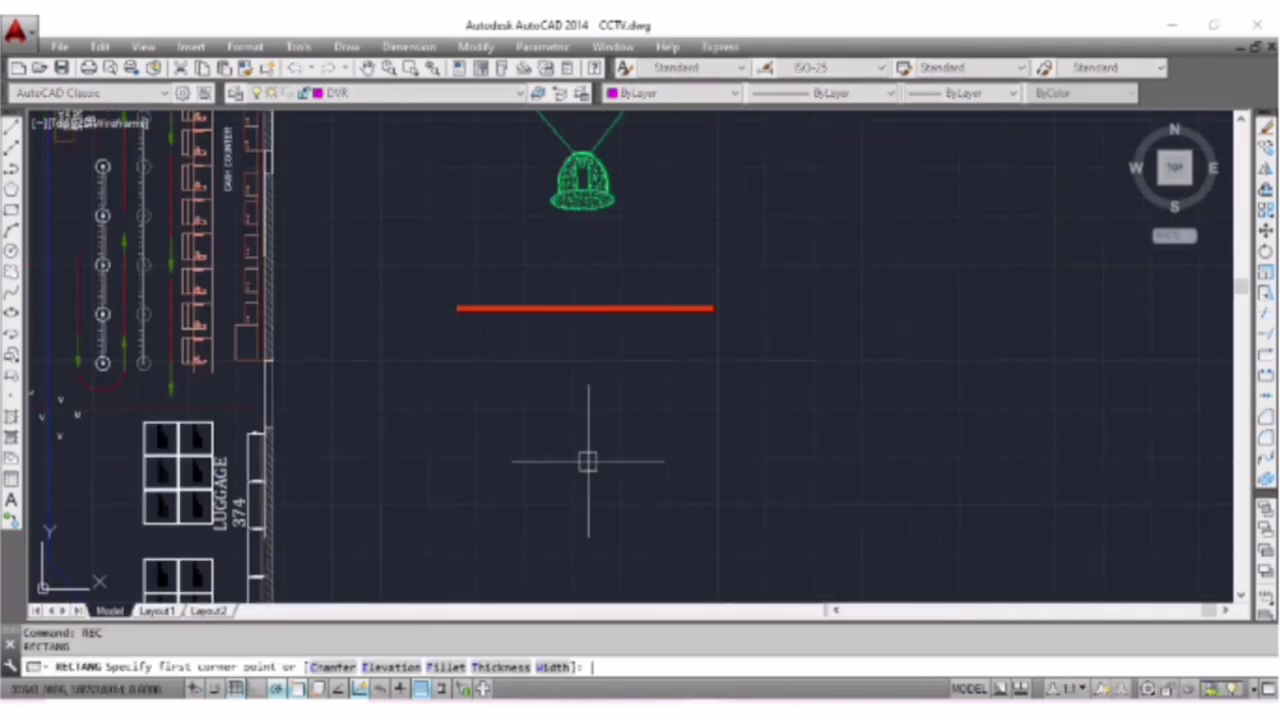
{"action": "left_click", "coordinate": [463, 400]}
{"action": "left_click", "coordinate": [725, 472]}
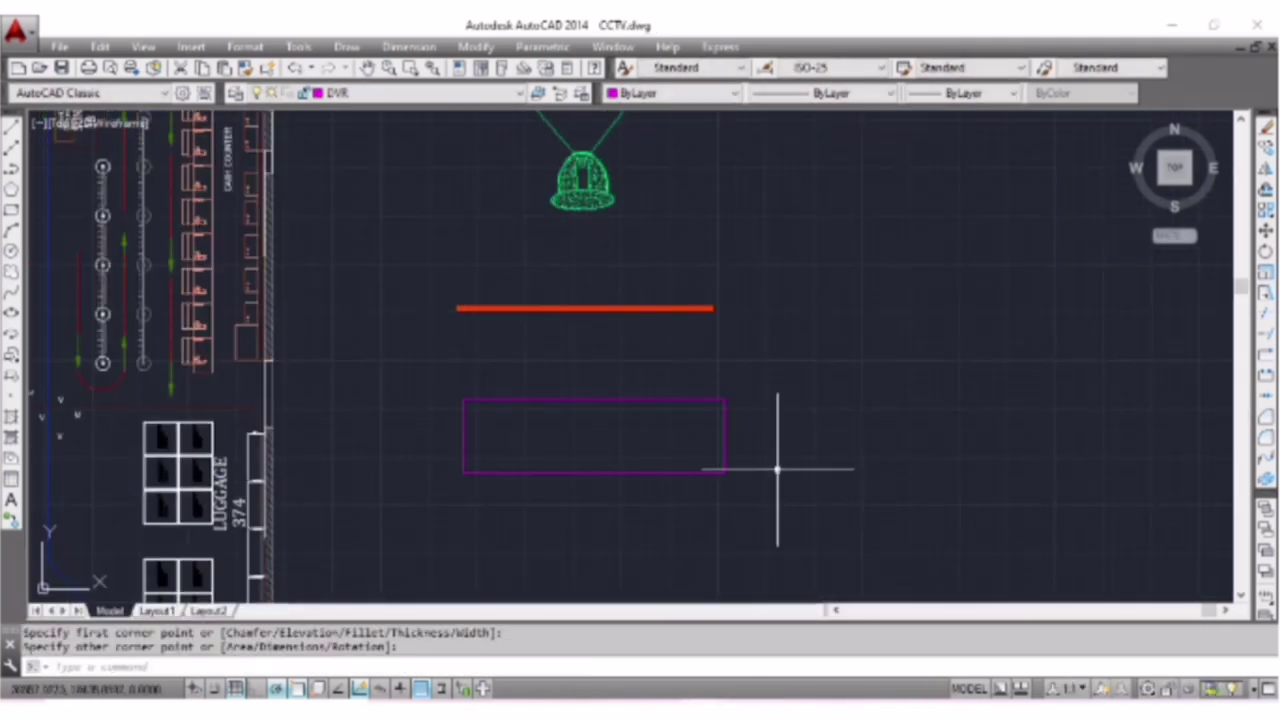
Add a small circle inside the DVR box's top-left corner.
{"action": "type", "text": "C"}
{"action": "key", "text": "Return"}
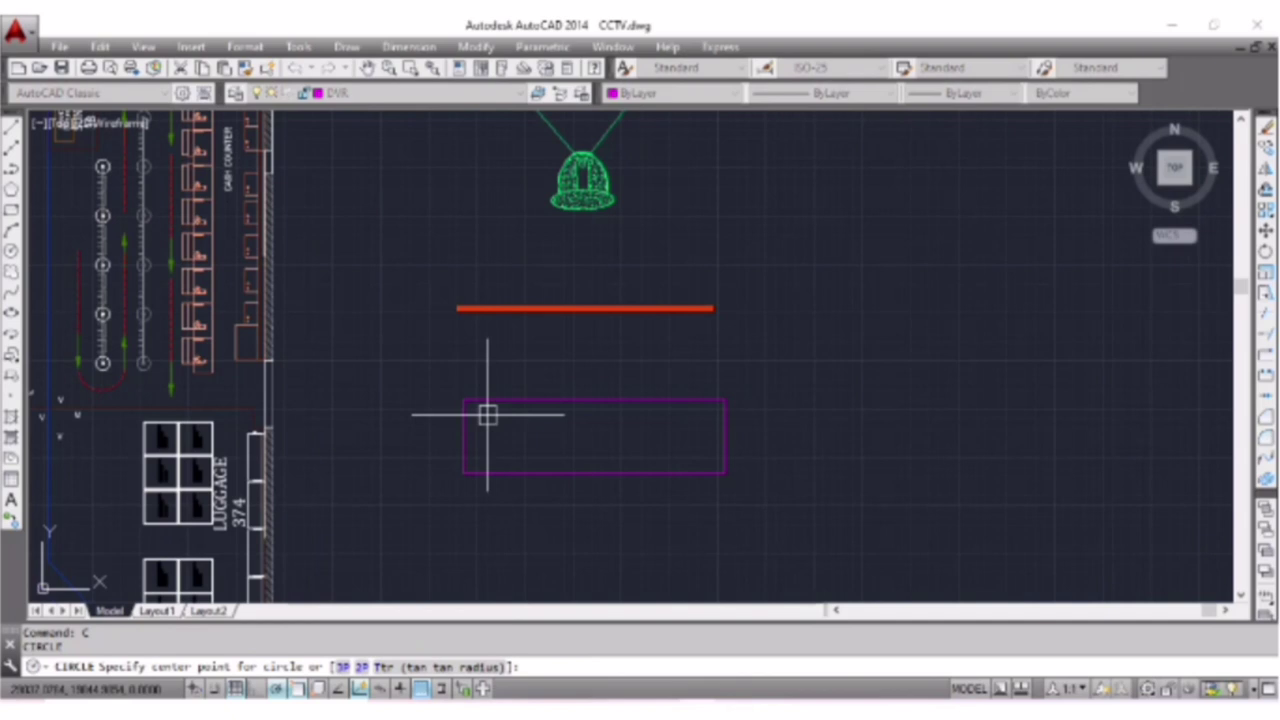
{"action": "left_click", "coordinate": [487, 415]}
{"action": "scroll", "coordinate": [495, 423], "scroll_direction": "up", "scroll_amount": 4}
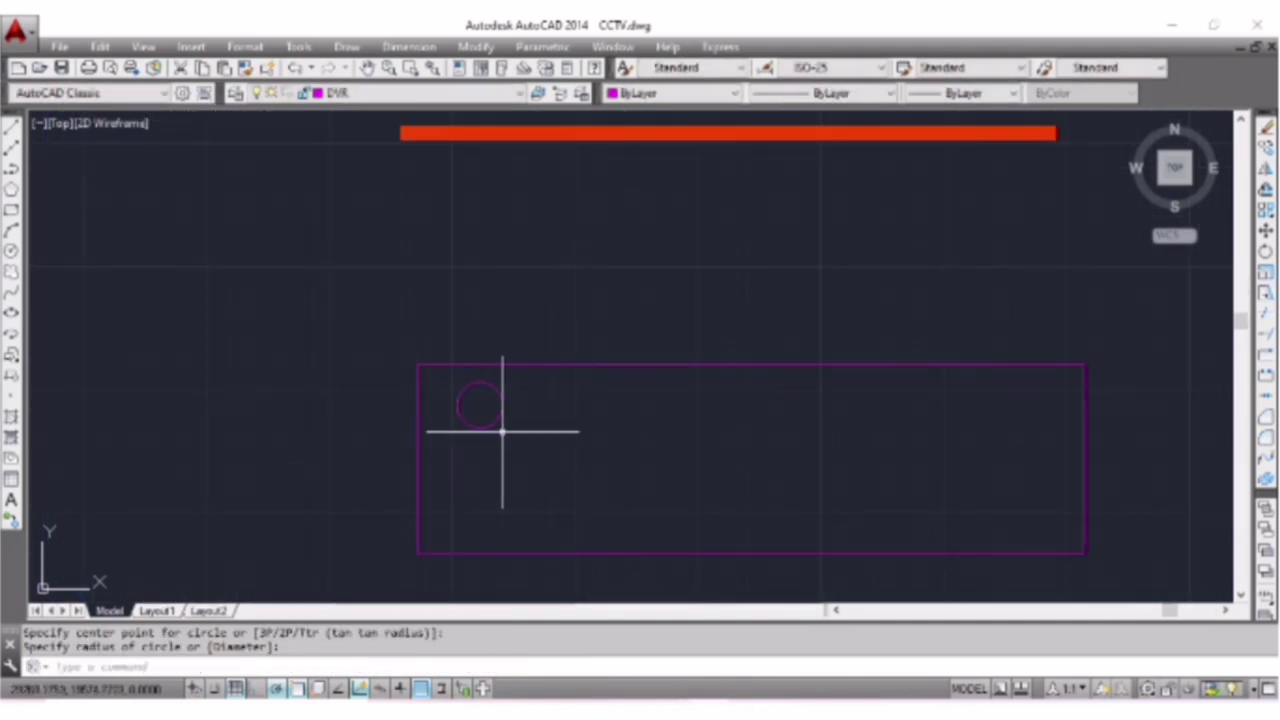
{"action": "left_click", "coordinate": [502, 432]}
Create a rectangular array from the small circle.
{"action": "type", "text": "AR"}
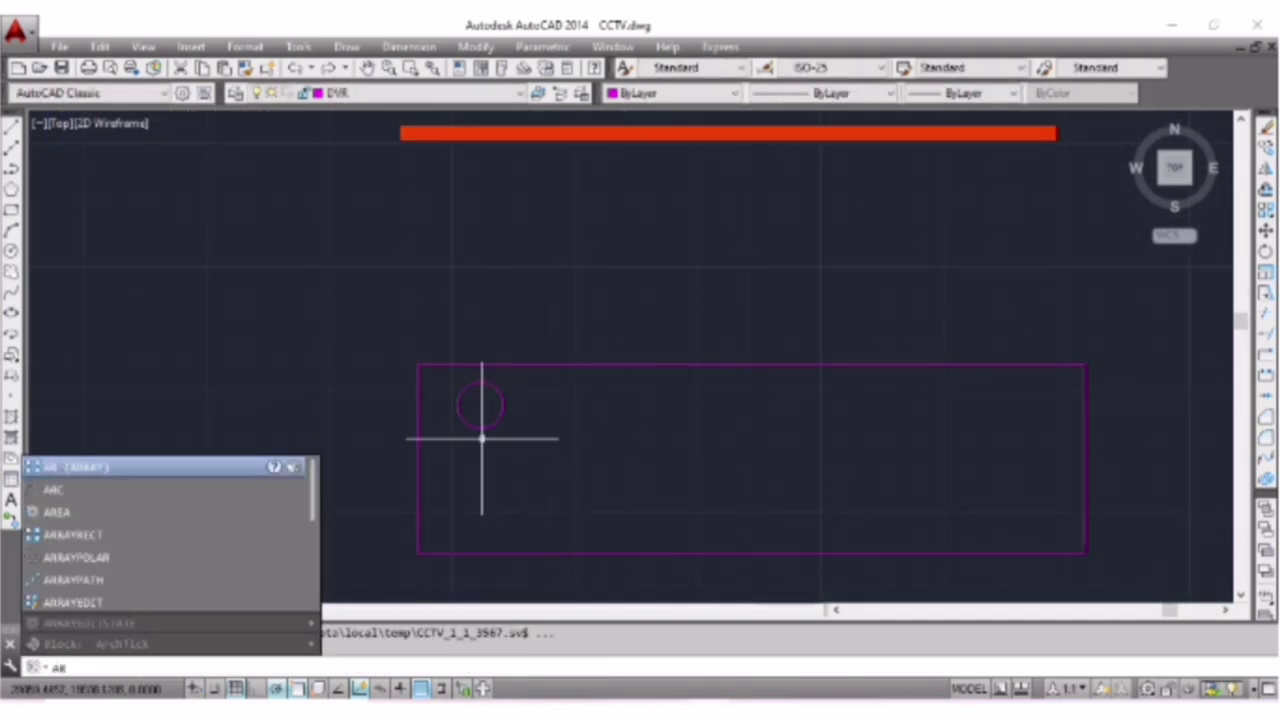
{"action": "key", "text": "Return"}
{"action": "left_click", "coordinate": [481, 428]}
{"action": "key", "text": "Return"}
{"action": "type", "text": "R"}
{"action": "key", "text": "Return"}
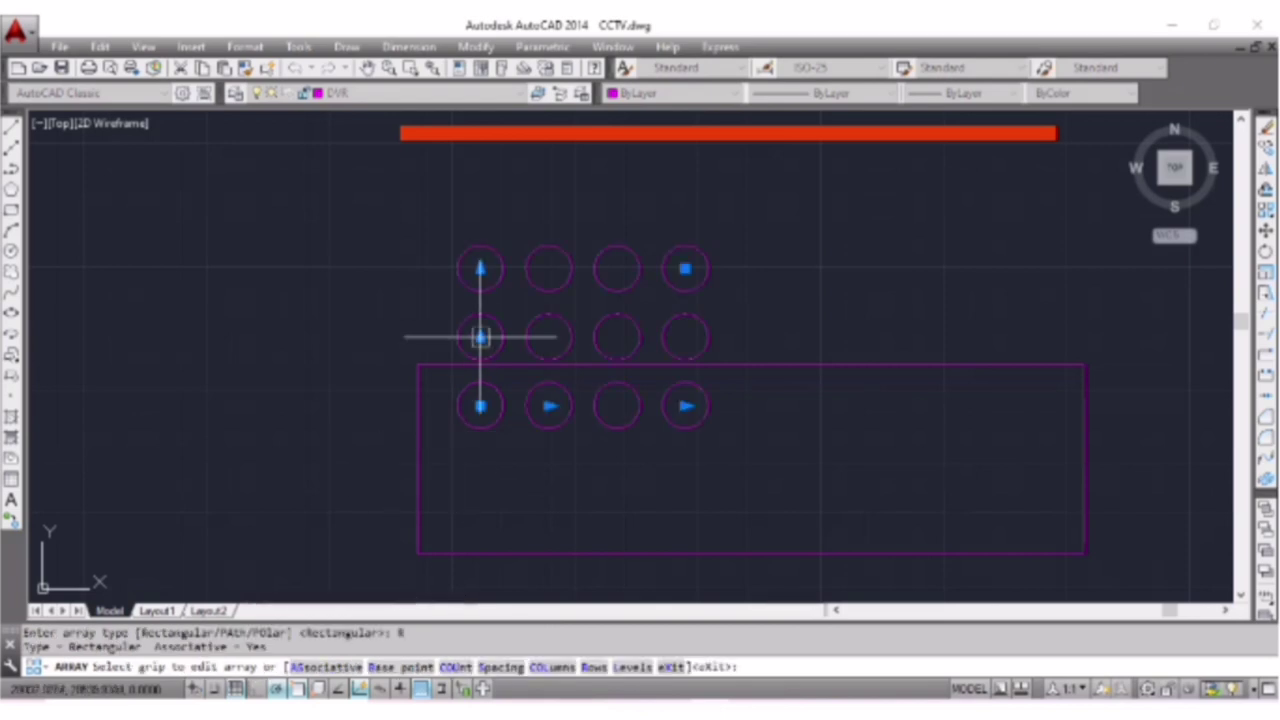
Fit the grid to three rows of seven circles and begin the vertical divider.
{"action": "left_click", "coordinate": [481, 337]}
{"action": "left_click", "coordinate": [597, 457]}
{"action": "left_click", "coordinate": [686, 405]}
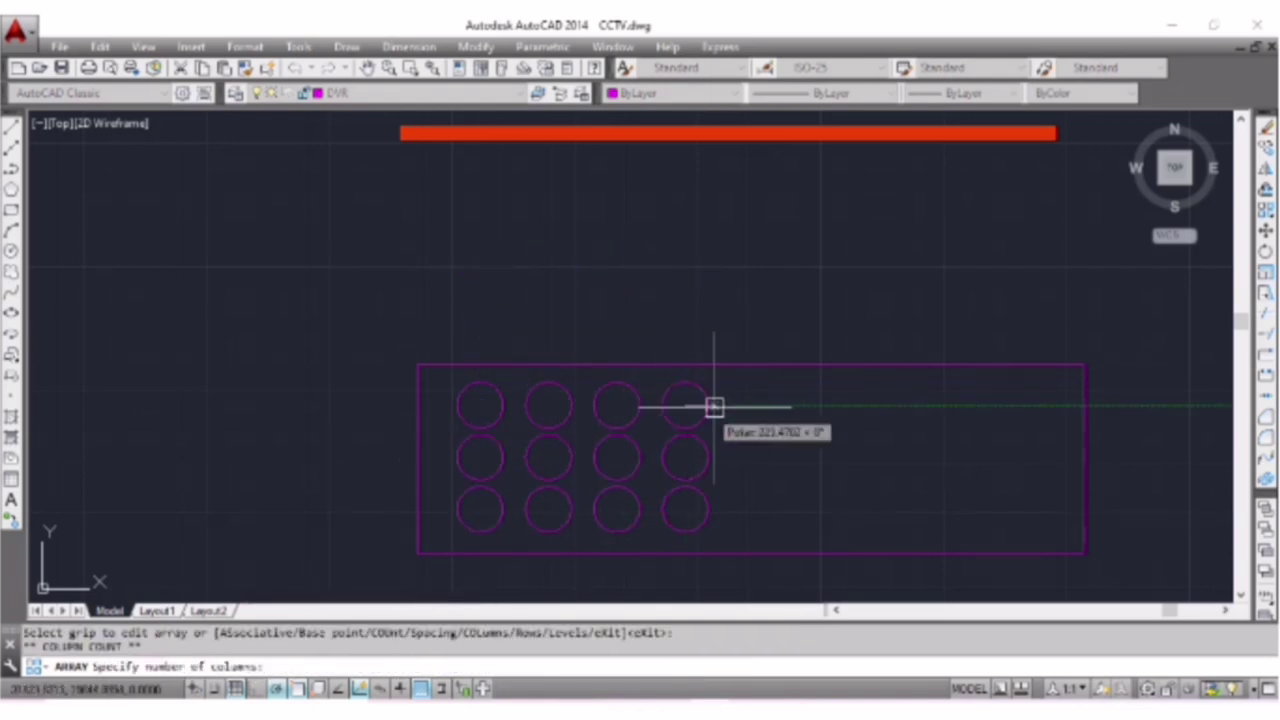
{"action": "left_click", "coordinate": [935, 408]}
{"action": "key", "text": "Escape"}
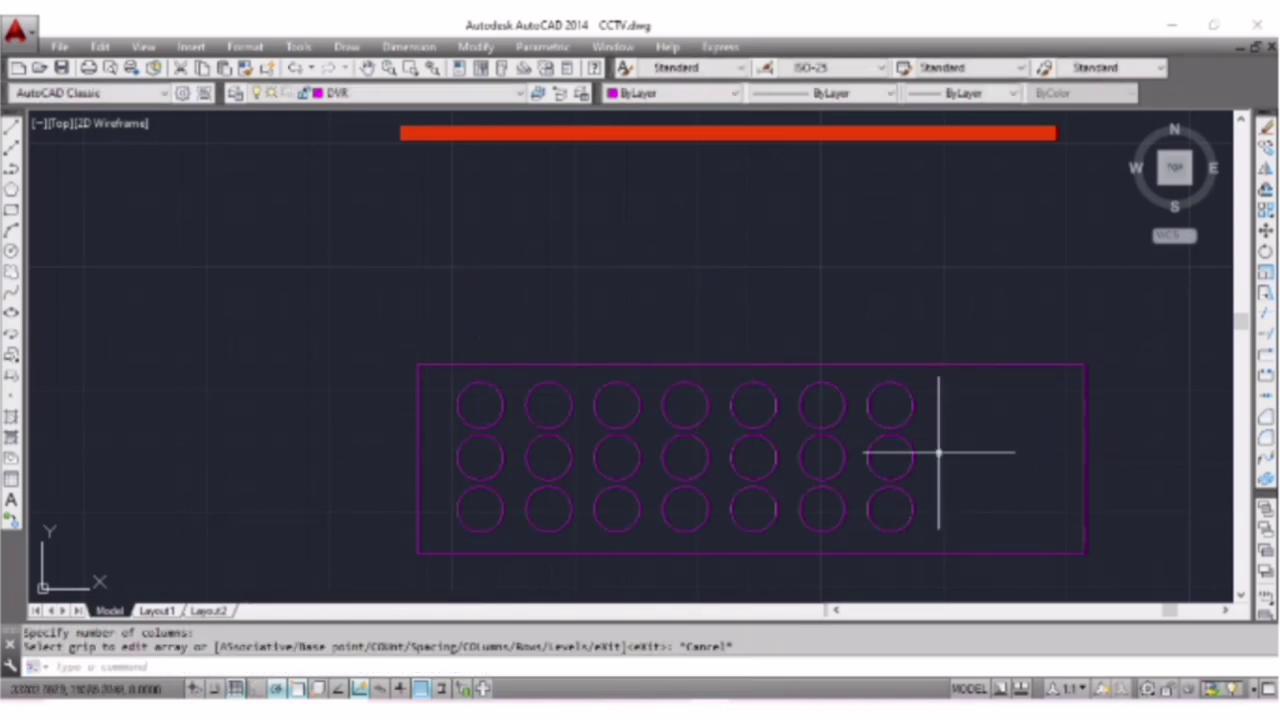
{"action": "type", "text": "1"}
{"action": "key", "text": "Return"}
{"action": "left_click", "coordinate": [937, 366]}
Finish the divider and draw two thin stacked slot rectangles in the right section.
{"action": "left_click", "coordinate": [937, 552]}
{"action": "key", "text": "Return"}
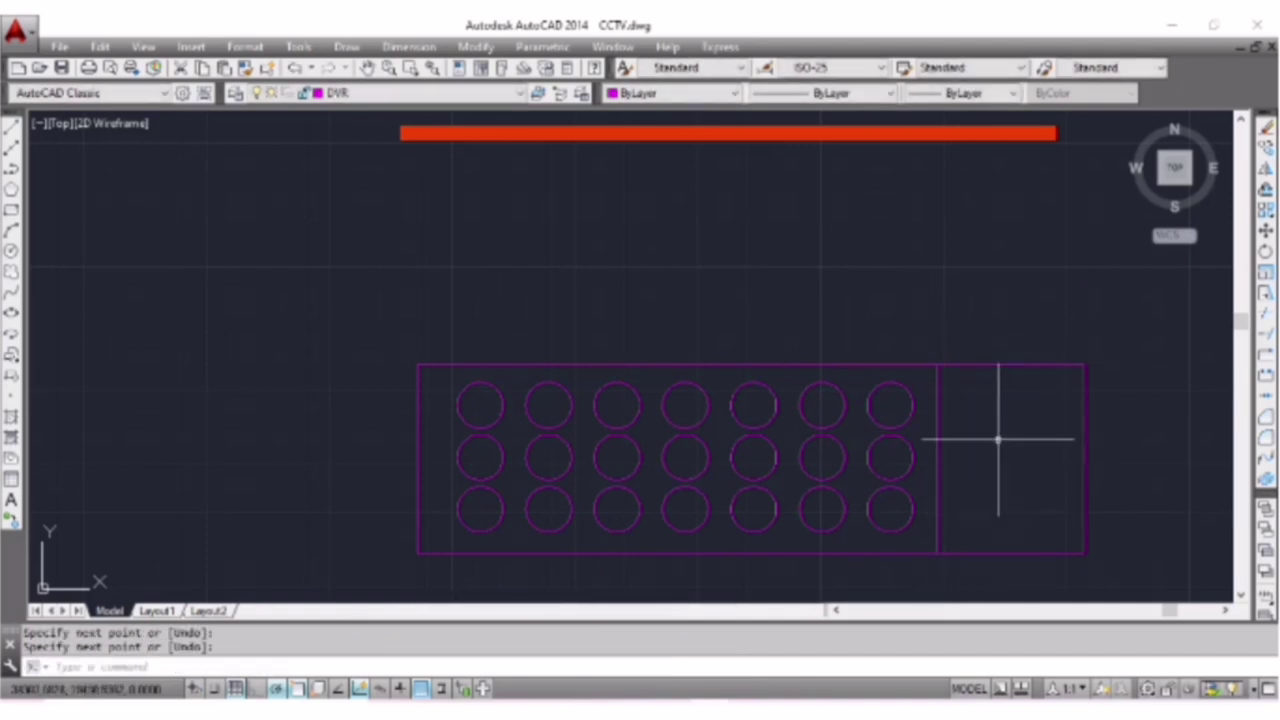
{"action": "type", "text": "rec"}
{"action": "key", "text": "Return"}
{"action": "left_click", "coordinate": [955, 403]}
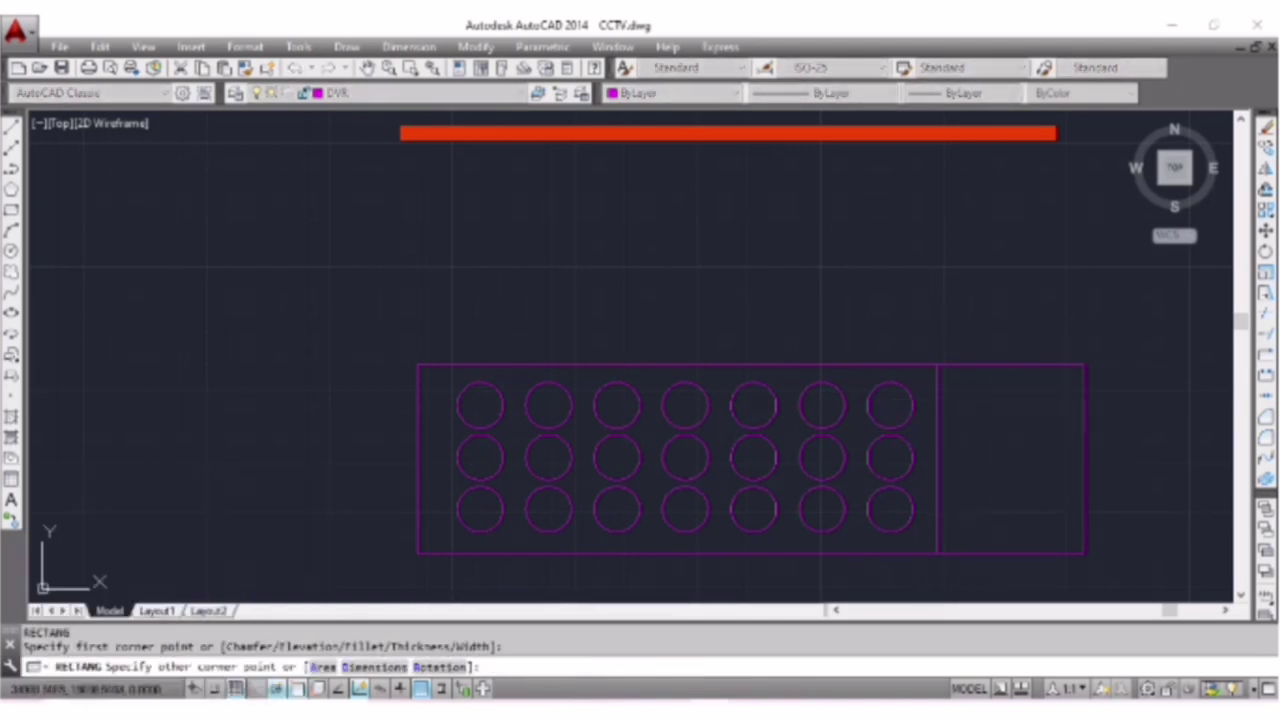
{"action": "left_click", "coordinate": [1068, 418]}
{"action": "key", "text": "Return"}
{"action": "left_click", "coordinate": [958, 450]}
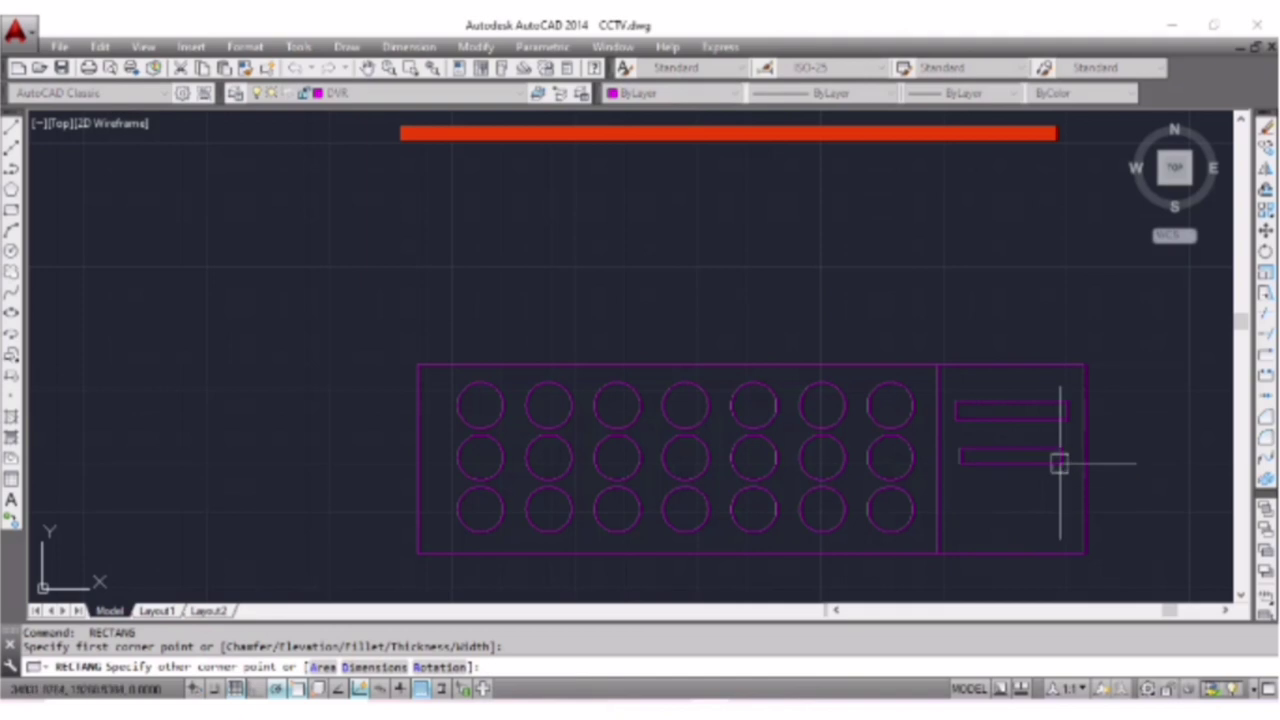
{"action": "left_click", "coordinate": [1059, 463]}
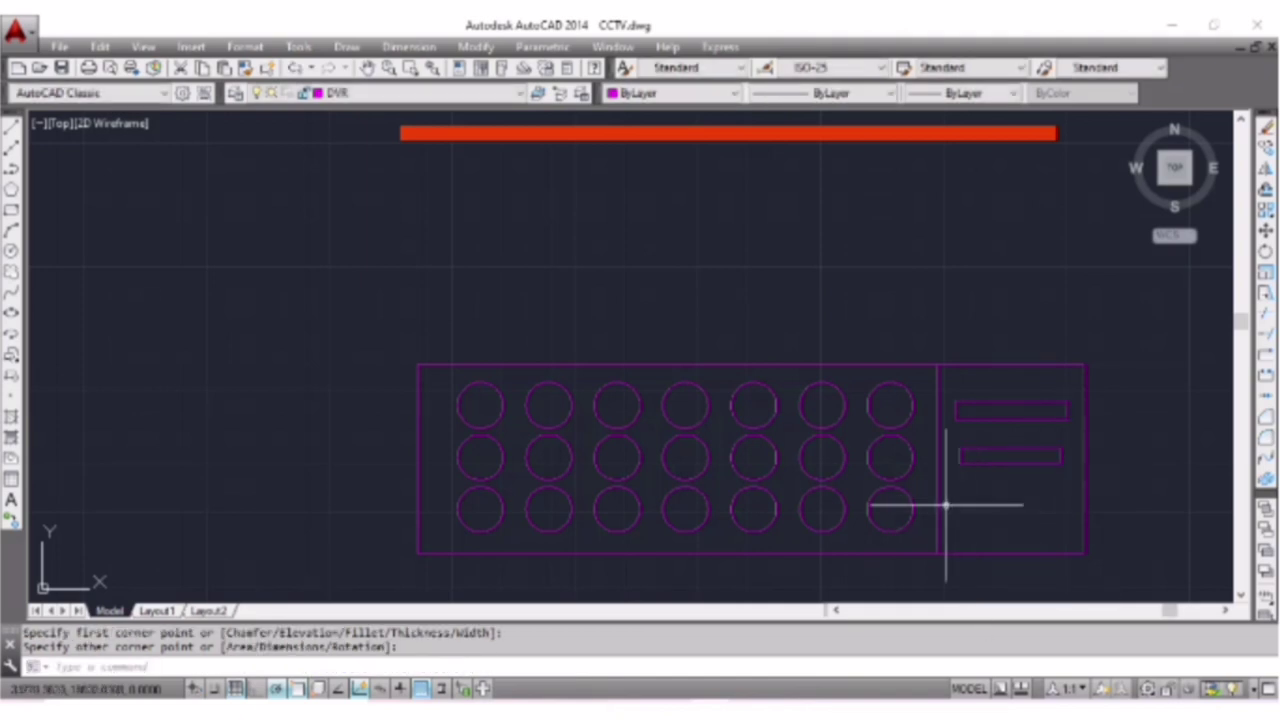
{"action": "scroll", "coordinate": [1055, 497], "scroll_direction": "down", "scroll_amount": 2}
{"action": "scroll", "coordinate": [1072, 535], "scroll_direction": "down", "scroll_amount": 1}
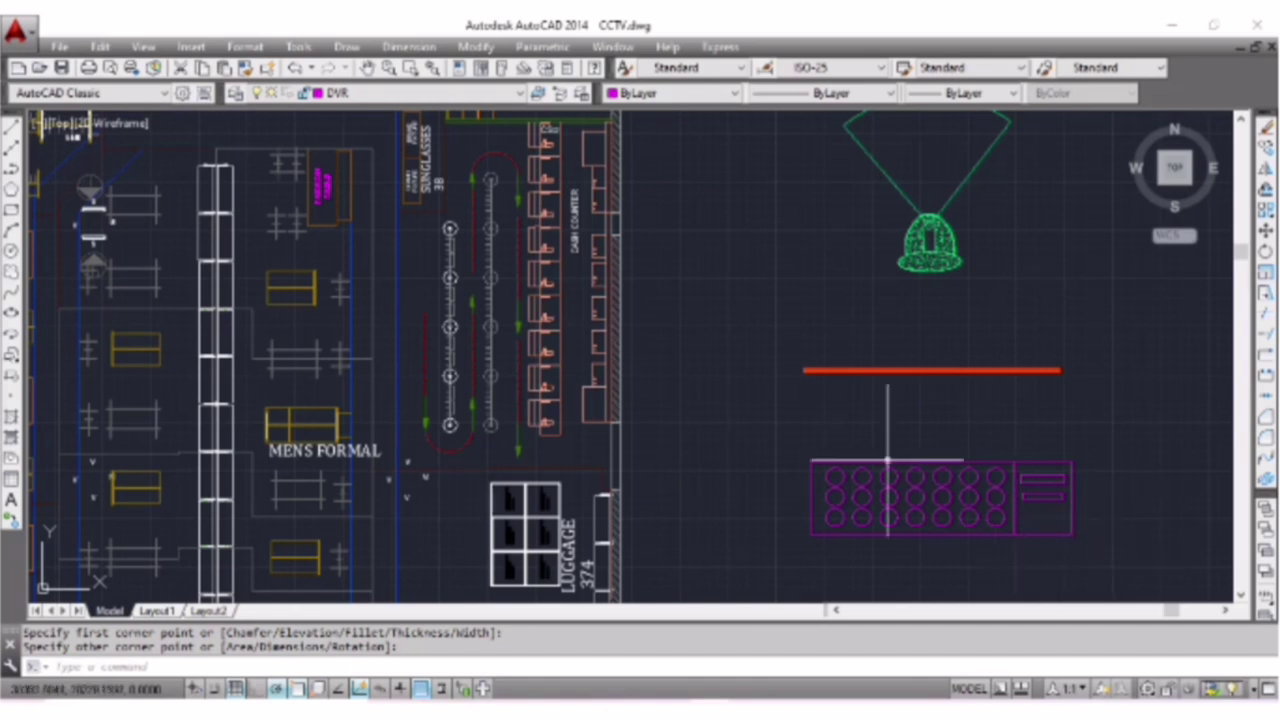
{"action": "scroll", "coordinate": [949, 428], "scroll_direction": "down", "scroll_amount": 2}
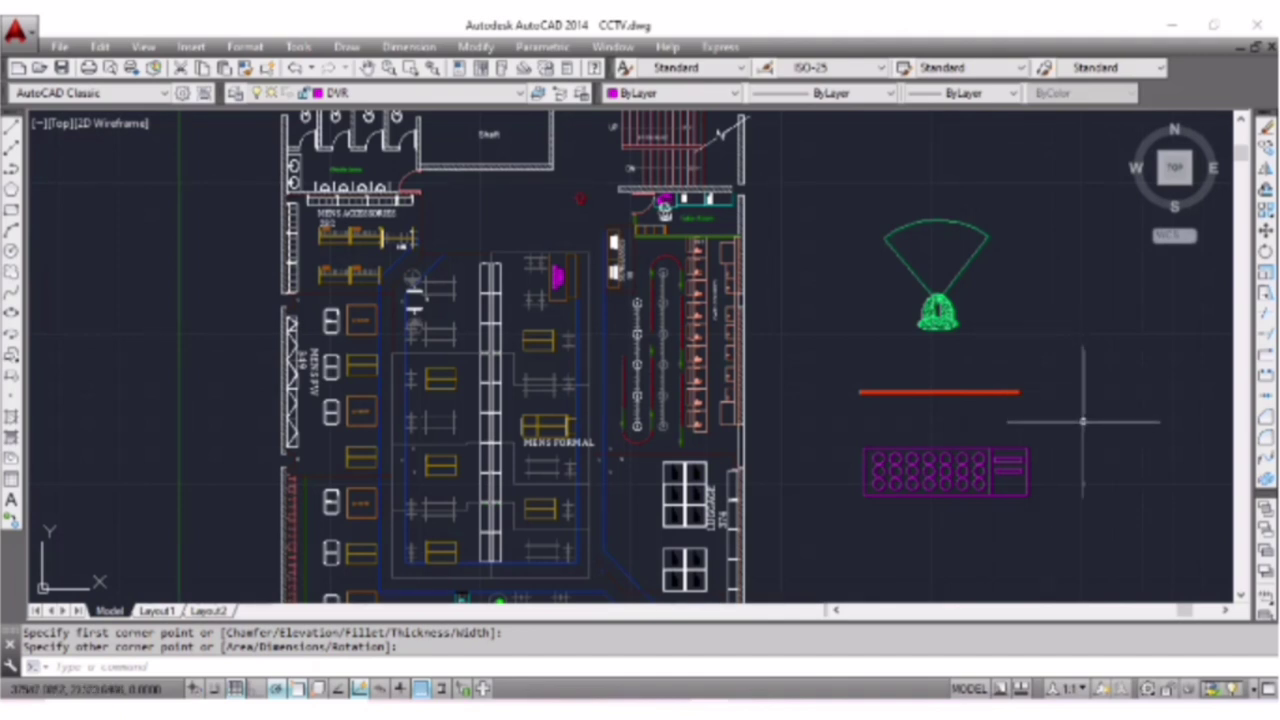
{"action": "middle_click_drag", "start_coordinate": [1078, 428], "coordinate": [724, 406]}
Draw the table outline with a header line and a central column divider.
{"action": "type", "text": "rec"}
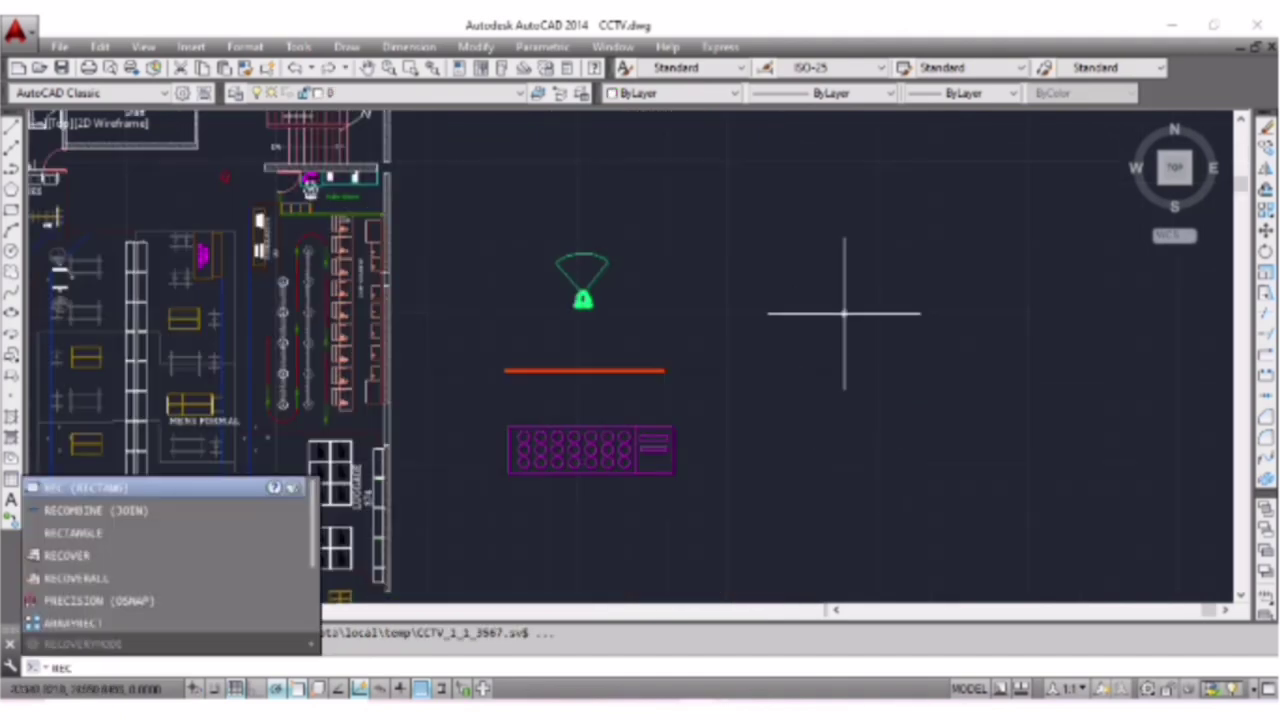
{"action": "key", "text": "Return"}
{"action": "left_click", "coordinate": [749, 198]}
{"action": "type", "text": "l"}
{"action": "key", "text": "Return"}
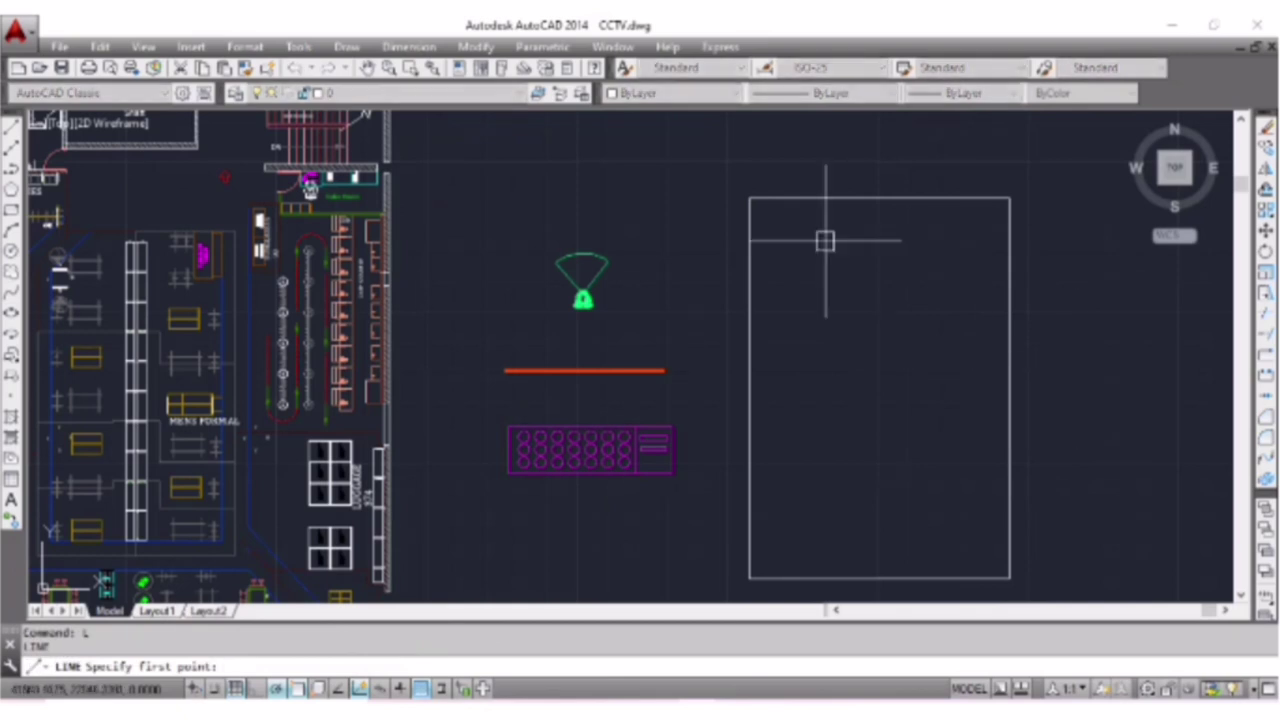
{"action": "left_click", "coordinate": [749, 241]}
{"action": "left_click", "coordinate": [1010, 241]}
{"action": "key", "text": "Return"}
{"action": "key", "text": "Return"}
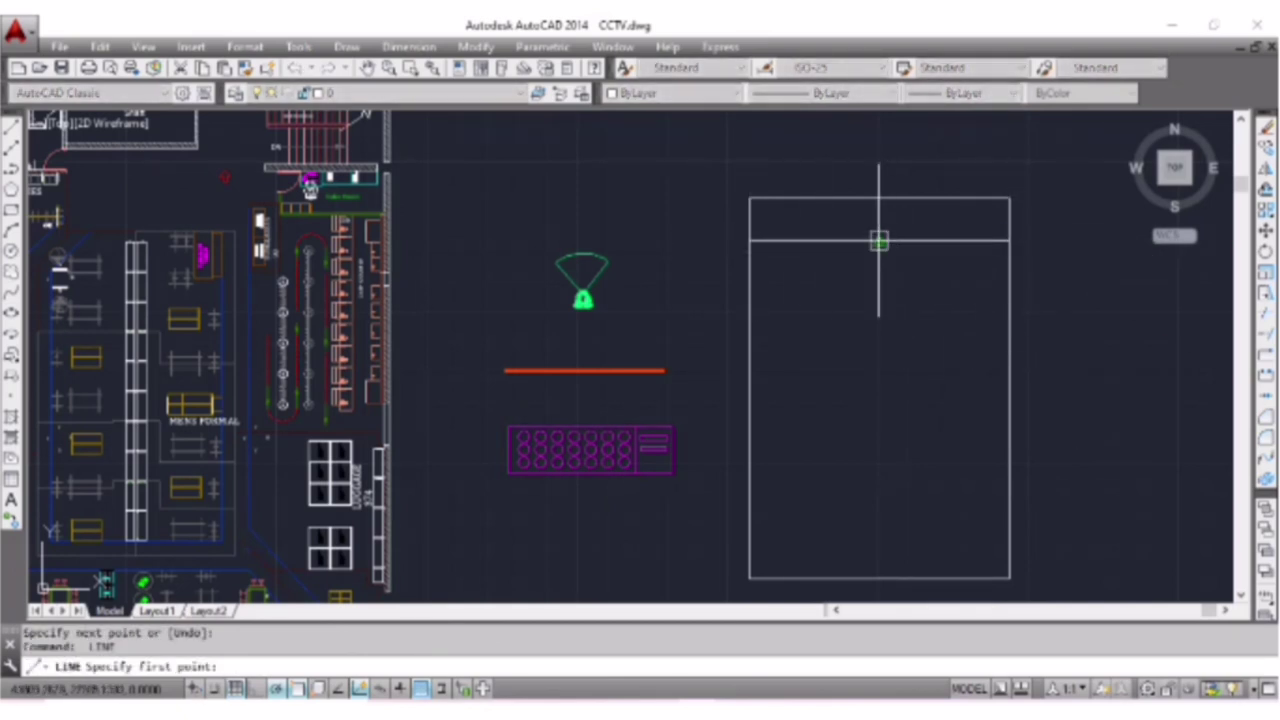
{"action": "left_click", "coordinate": [879, 241]}
{"action": "left_click", "coordinate": [879, 578]}
{"action": "key", "text": "Return"}
{"action": "key", "text": "Return"}
Draw a row line and copy it four times down the table.
{"action": "left_click", "coordinate": [749, 300]}
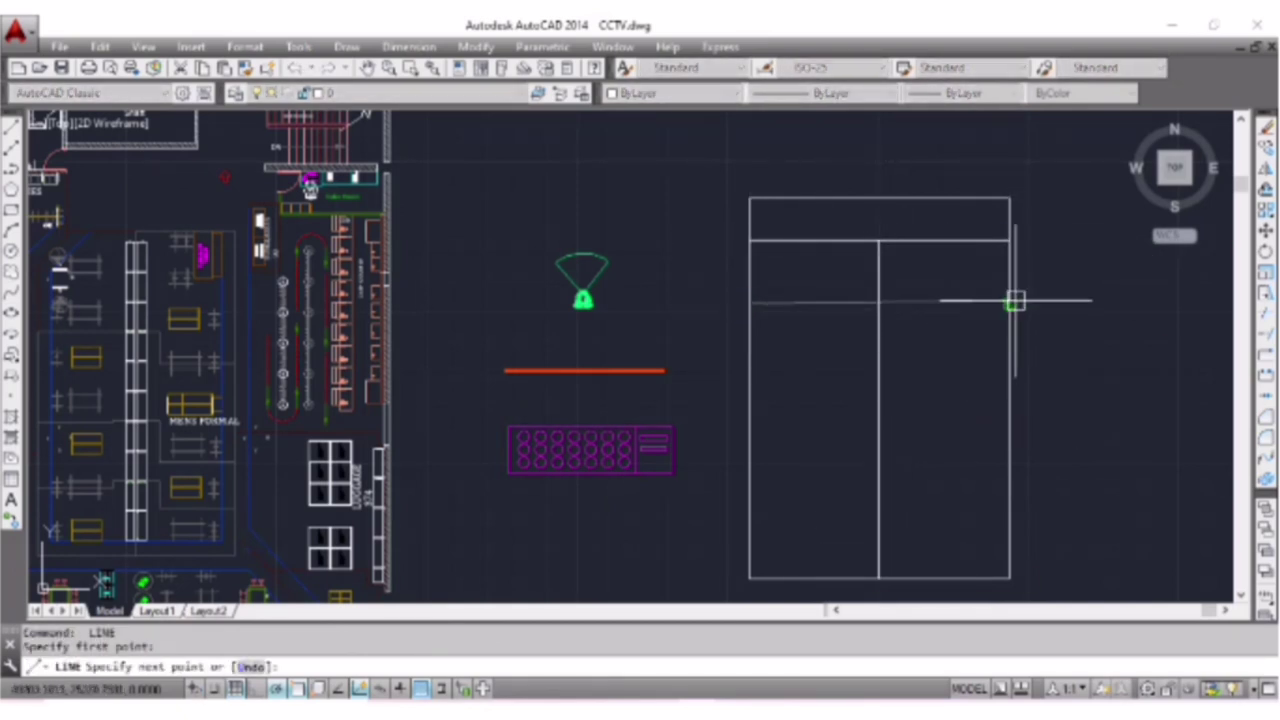
{"action": "left_click", "coordinate": [1010, 300]}
{"action": "key", "text": "Return"}
{"action": "left_click", "coordinate": [850, 300]}
{"action": "type", "text": "co"}
{"action": "key", "text": "Return"}
{"action": "left_click", "coordinate": [749, 300]}
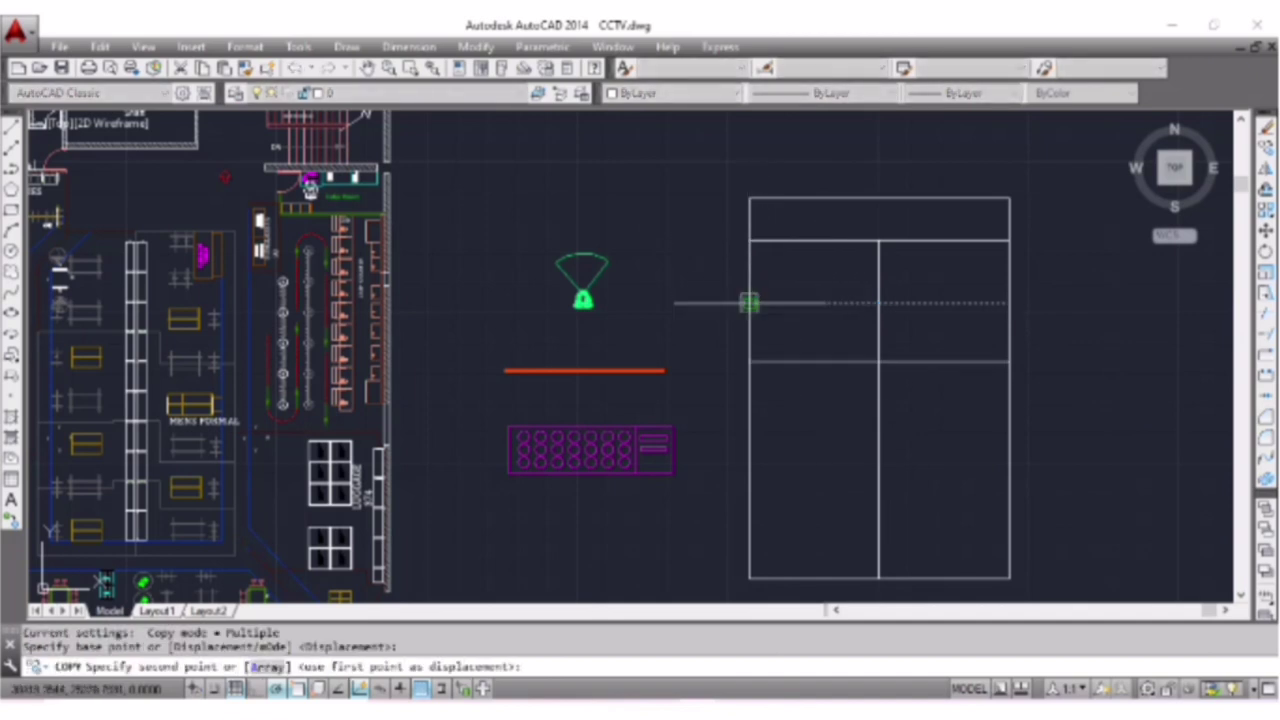
{"action": "left_click", "coordinate": [749, 366]}
{"action": "left_click", "coordinate": [749, 428]}
{"action": "left_click", "coordinate": [749, 492]}
{"action": "left_click", "coordinate": [749, 556]}
{"action": "key", "text": "Return"}
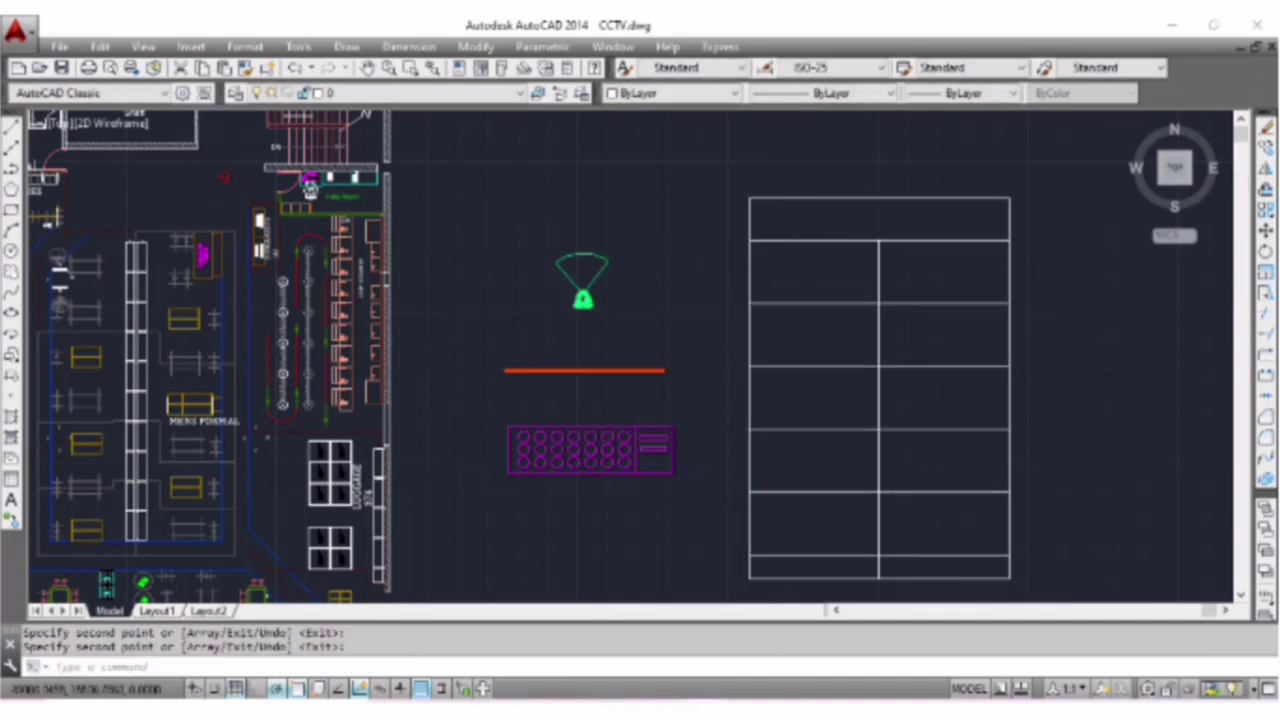
{"action": "scroll", "coordinate": [943, 443], "scroll_direction": "down", "scroll_amount": 3}
{"action": "scroll", "coordinate": [886, 423], "scroll_direction": "up", "scroll_amount": 5}
Trim the extra edge and divider segments from the table grid.
{"action": "type", "text": "tr"}
{"action": "key", "text": "Return"}
{"action": "key", "text": "Return"}
{"action": "left_click", "coordinate": [800, 360]}
{"action": "left_click", "coordinate": [695, 342]}
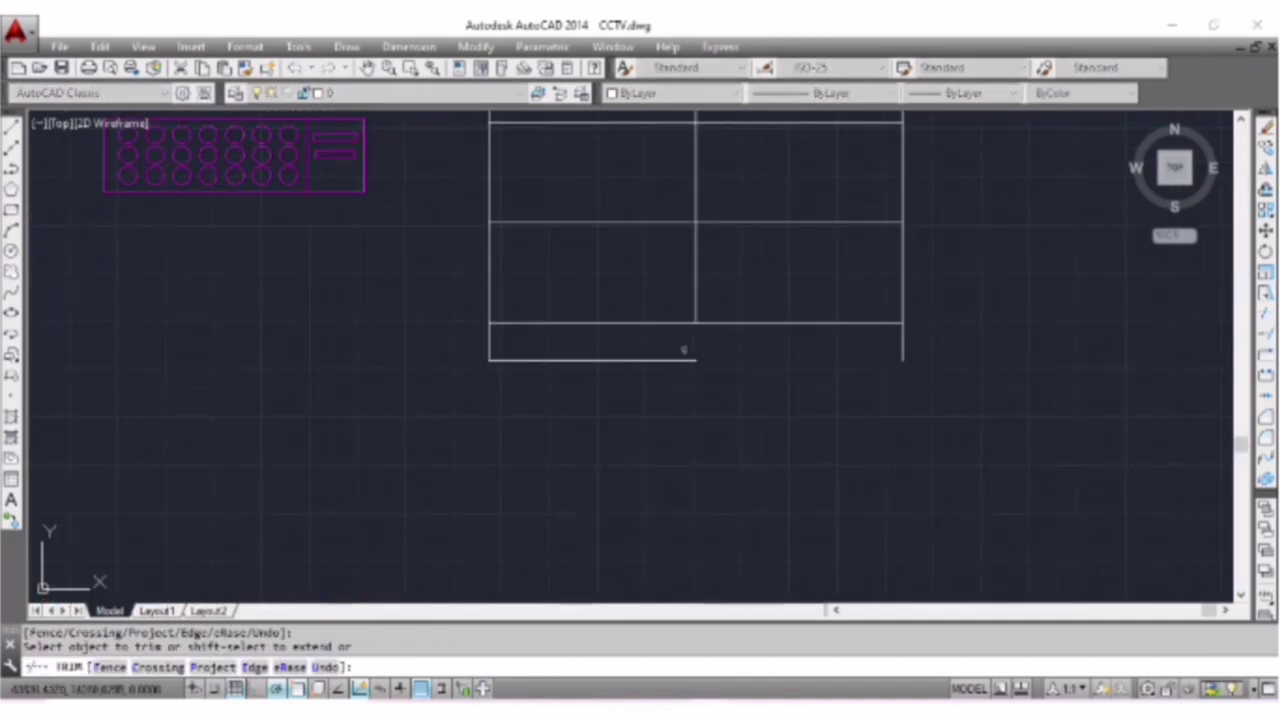
{"action": "scroll", "coordinate": [720, 250], "scroll_direction": "down", "scroll_amount": 6}
{"action": "scroll", "coordinate": [714, 230], "scroll_direction": "up", "scroll_amount": 2}
{"action": "key", "text": "Escape"}
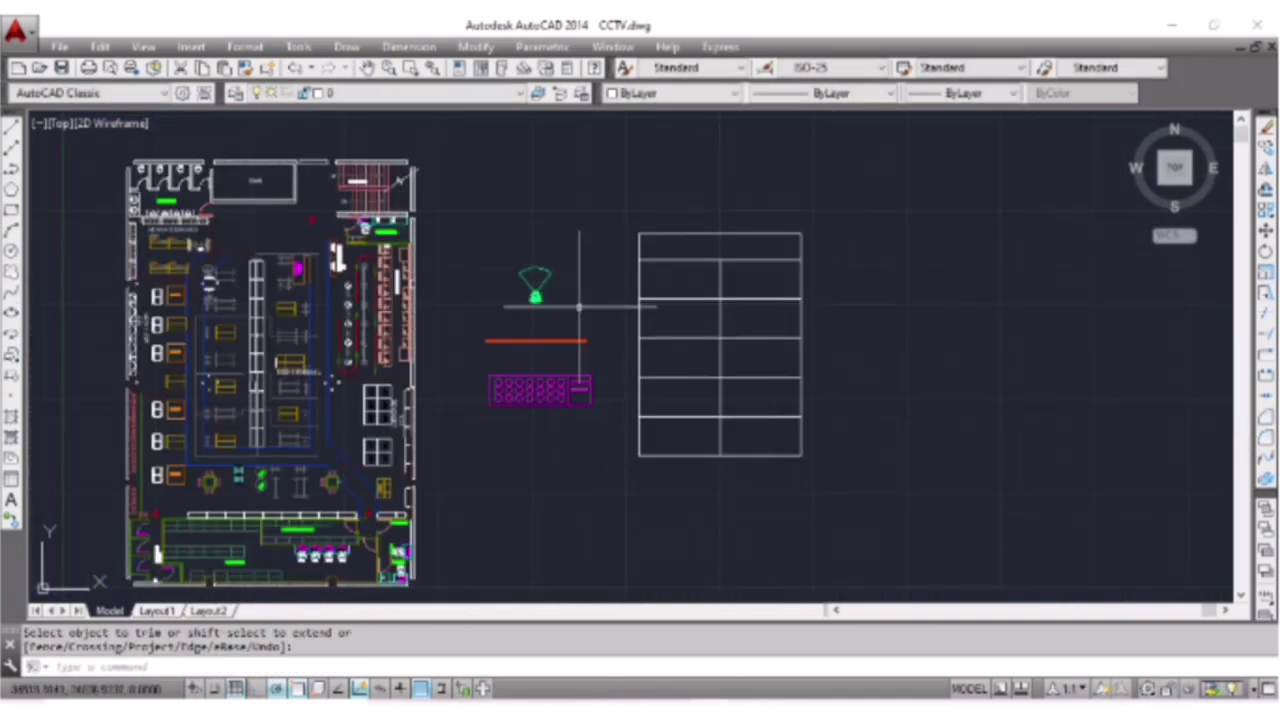
Write a LEGENDS title at height 50 in the table's top cell.
{"action": "type", "text": "t"}
{"action": "key", "text": "Return"}
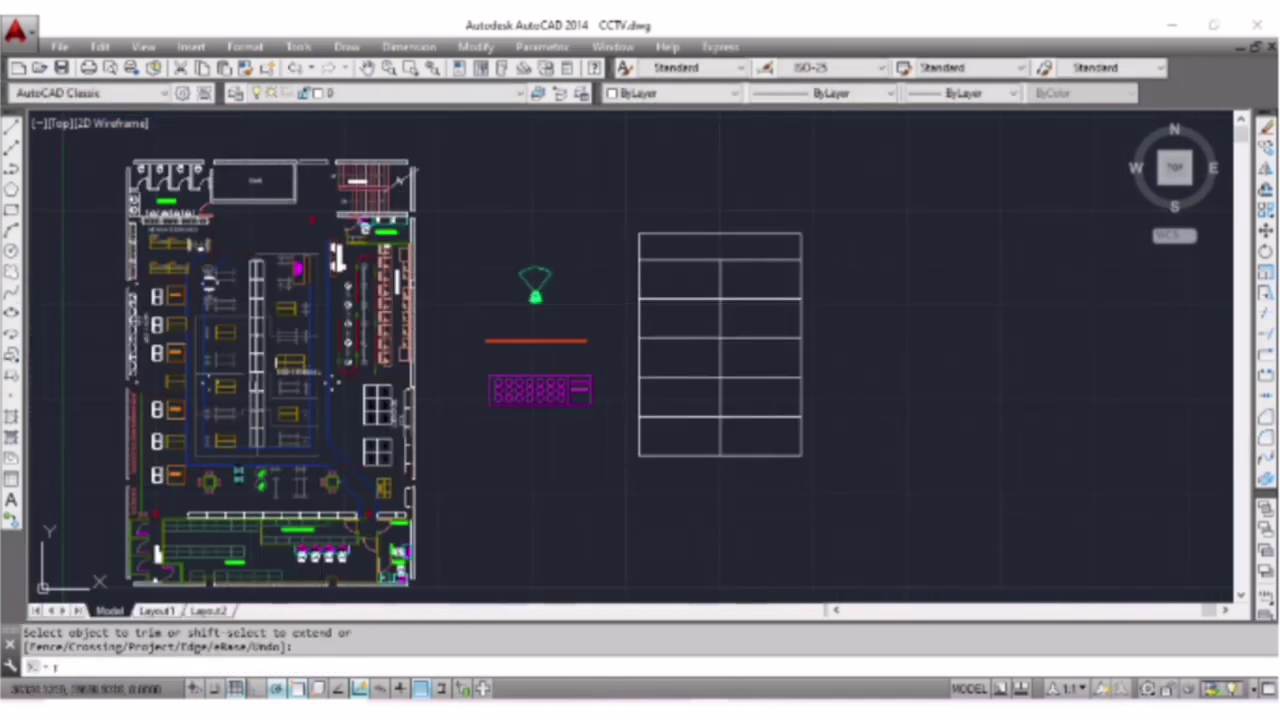
{"action": "left_click", "coordinate": [650, 237]}
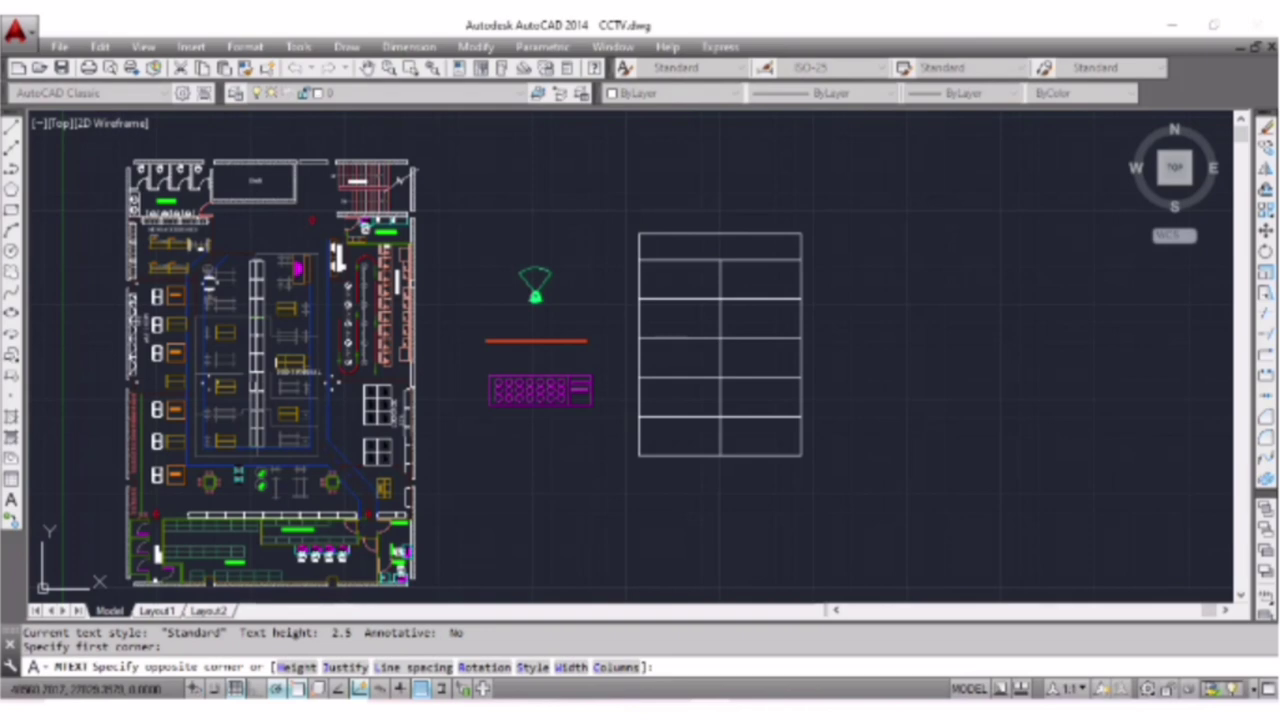
{"action": "left_click", "coordinate": [467, 369]}
{"action": "type", "text": "LEGENDS"}
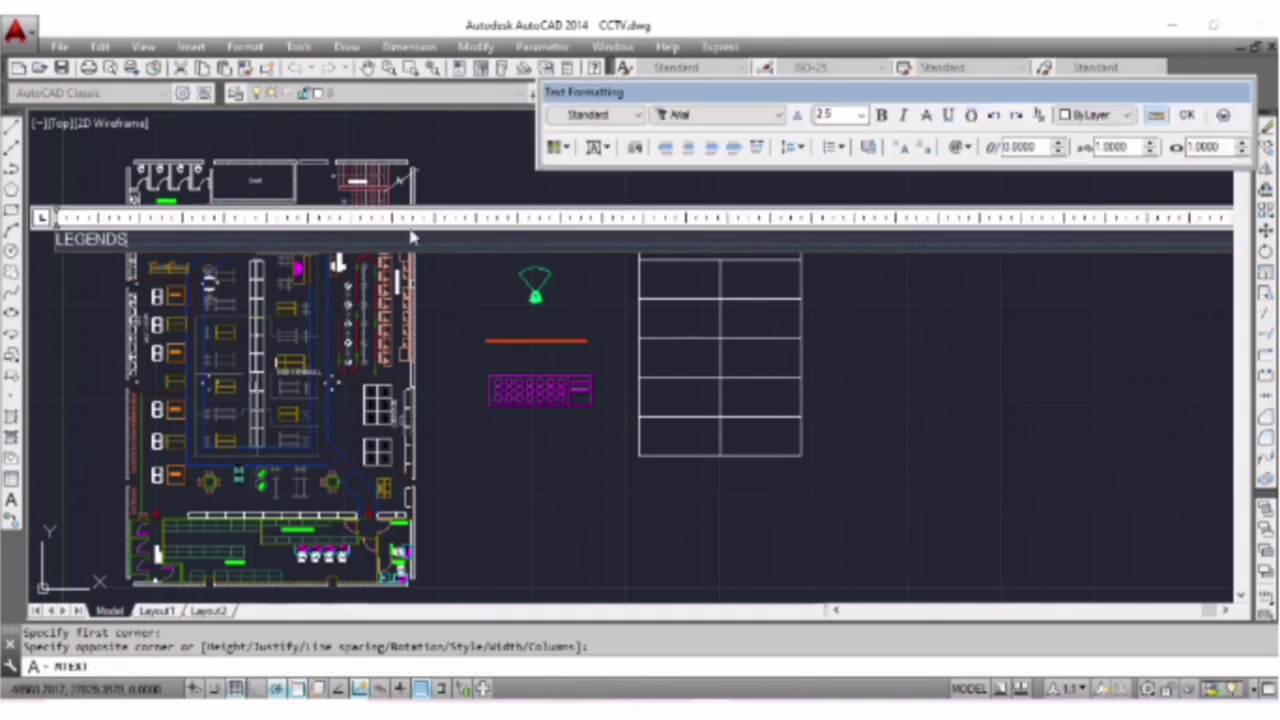
{"action": "type", "text": "50"}
{"action": "key", "text": "Return"}
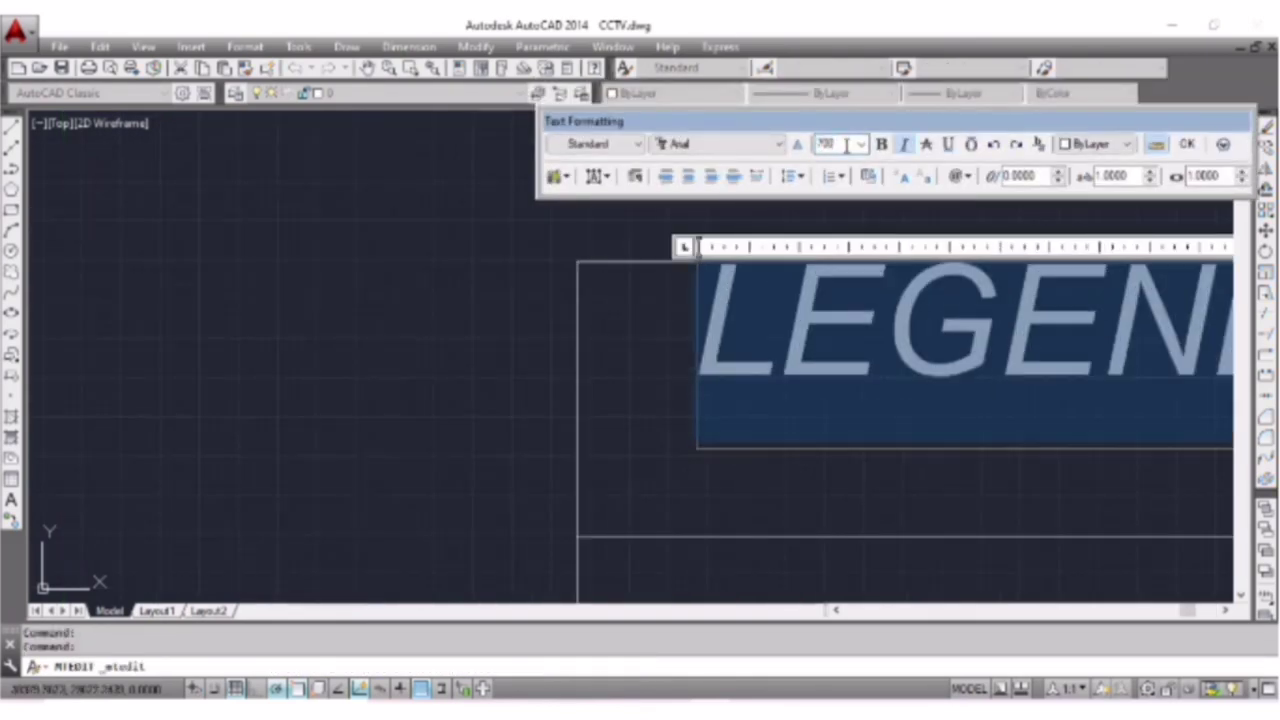
{"action": "left_click", "coordinate": [1086, 366]}
Move the LEGENDS title to the centre of the header row.
{"action": "left_click", "coordinate": [857, 290]}
{"action": "left_click", "coordinate": [787, 297]}
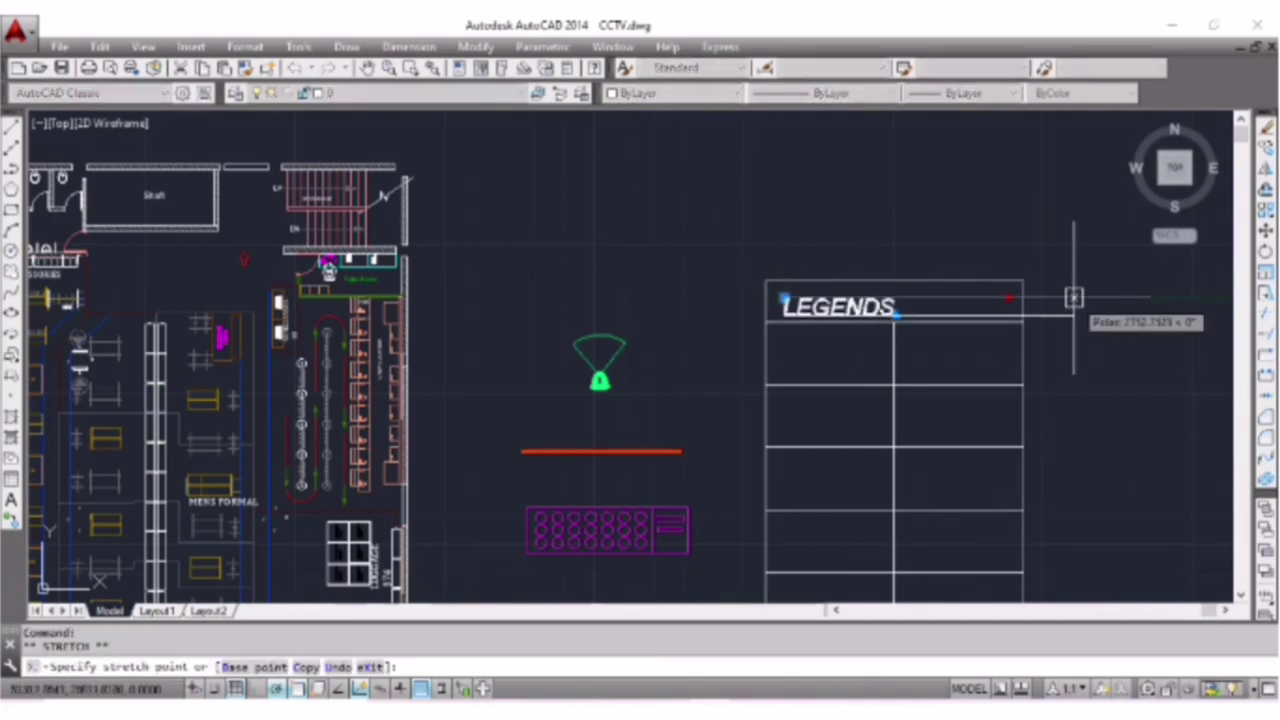
{"action": "left_click", "coordinate": [833, 298]}
{"action": "left_click", "coordinate": [994, 366]}
{"action": "key", "text": "Escape"}
{"action": "middle_click_drag", "start_coordinate": [1110, 403], "coordinate": [1110, 278]}
{"action": "scroll", "coordinate": [927, 207], "scroll_direction": "up", "scroll_amount": 2}
{"action": "left_click", "coordinate": [771, 160]}
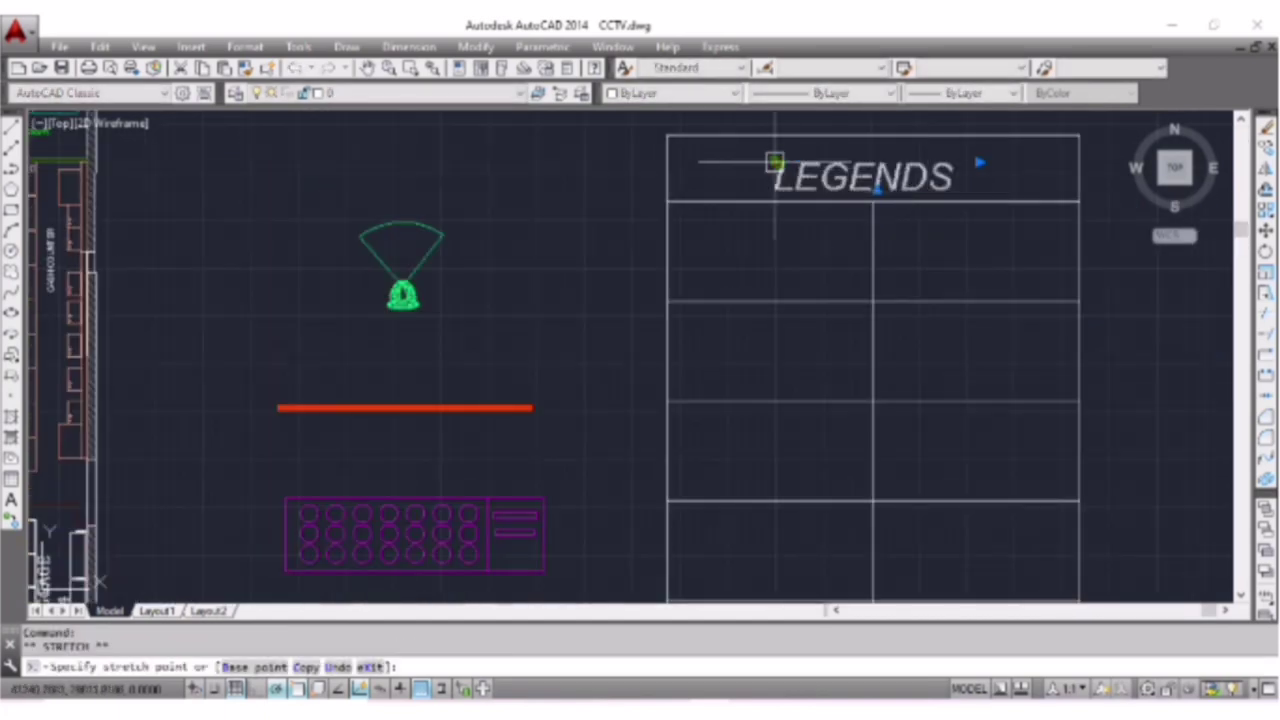
Move the camera symbol into the first legend row and rotate it to face right.
{"action": "key", "text": "Escape"}
{"action": "left_click", "coordinate": [403, 294]}
{"action": "left_click", "coordinate": [770, 290]}
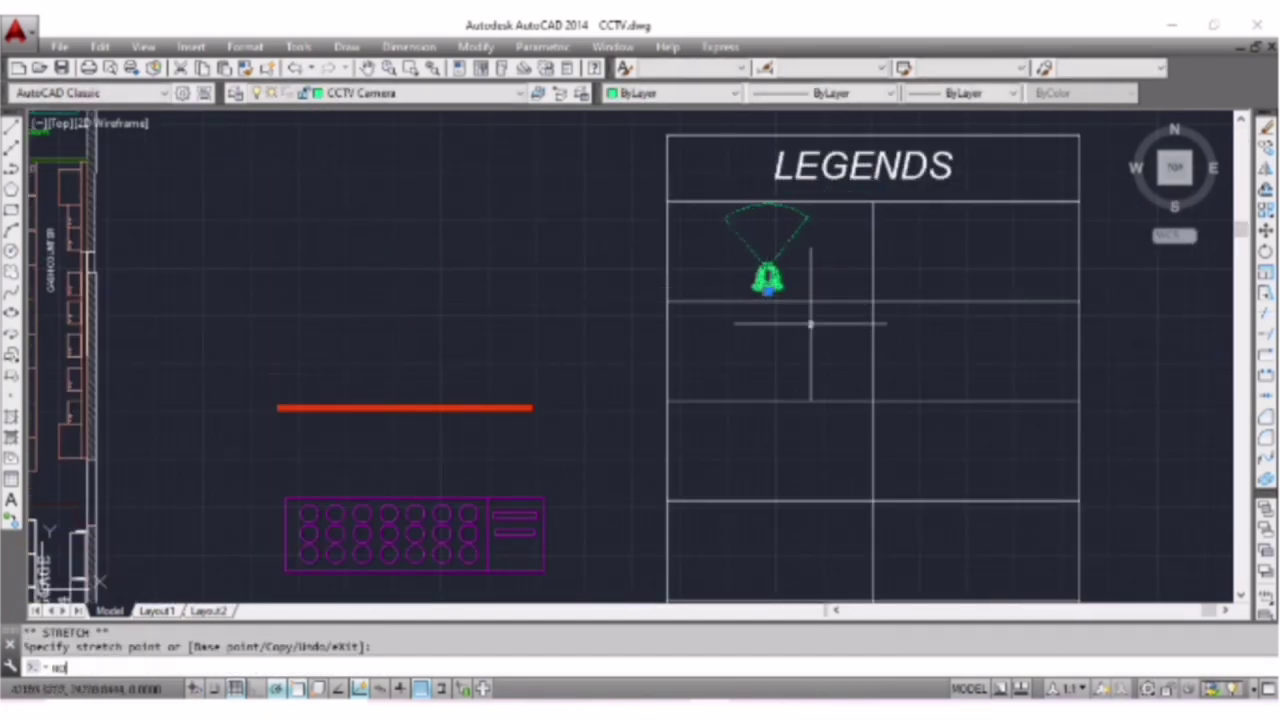
{"action": "type", "text": "ro"}
{"action": "key", "text": "Return"}
{"action": "left_click", "coordinate": [703, 280]}
{"action": "left_click", "coordinate": [777, 287]}
{"action": "key", "text": "Escape"}
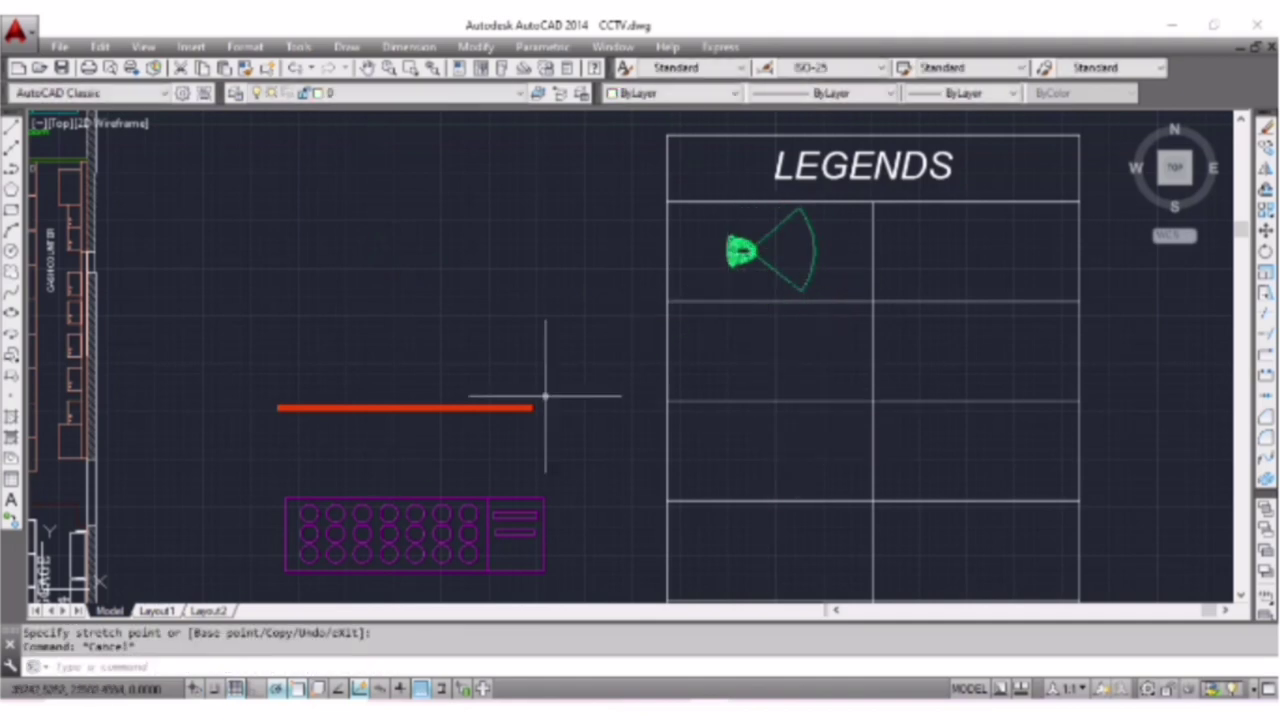
Move the red conduit line into the second legend row and shorten it.
{"action": "left_click", "coordinate": [515, 407]}
{"action": "type", "text": "m"}
{"action": "key", "text": "Return"}
{"action": "left_click", "coordinate": [406, 407]}
{"action": "left_click", "coordinate": [805, 358]}
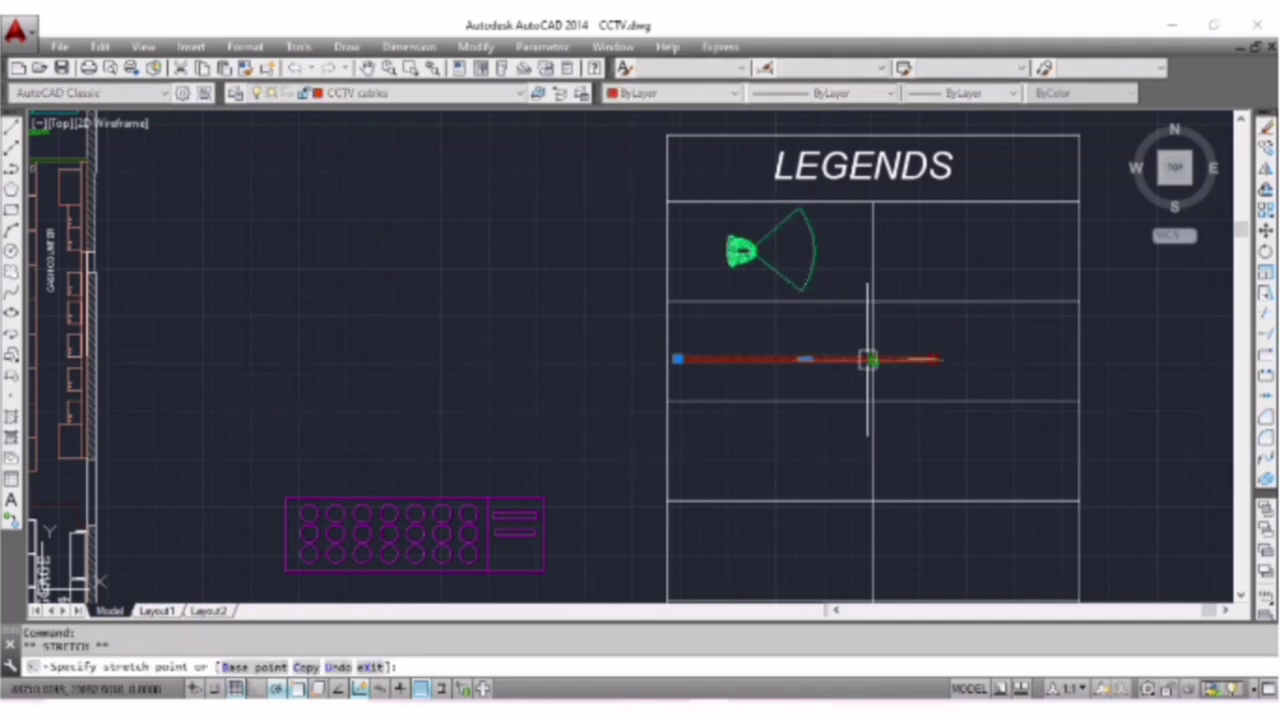
{"action": "key", "text": "Escape"}
{"action": "left_click", "coordinate": [771, 358]}
{"action": "key", "text": "Escape"}
{"action": "left_click", "coordinate": [771, 360]}
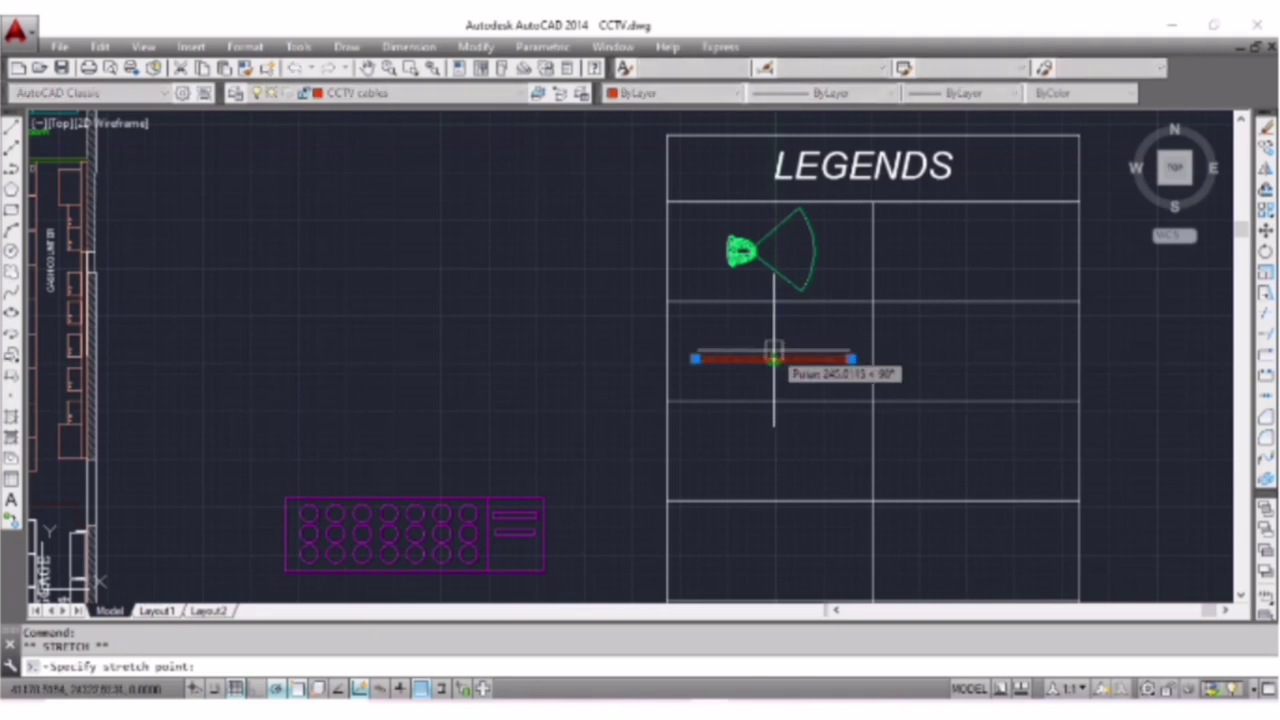
{"action": "key", "text": "Escape"}
Scale the DVR block by 0.5 and redefine the block.
{"action": "left_click", "coordinate": [560, 585]}
{"action": "left_click", "coordinate": [334, 363]}
{"action": "type", "text": "sc"}
{"action": "left_click", "coordinate": [285, 497]}
{"action": "type", "text": "0.5"}
{"action": "key", "text": "Return"}
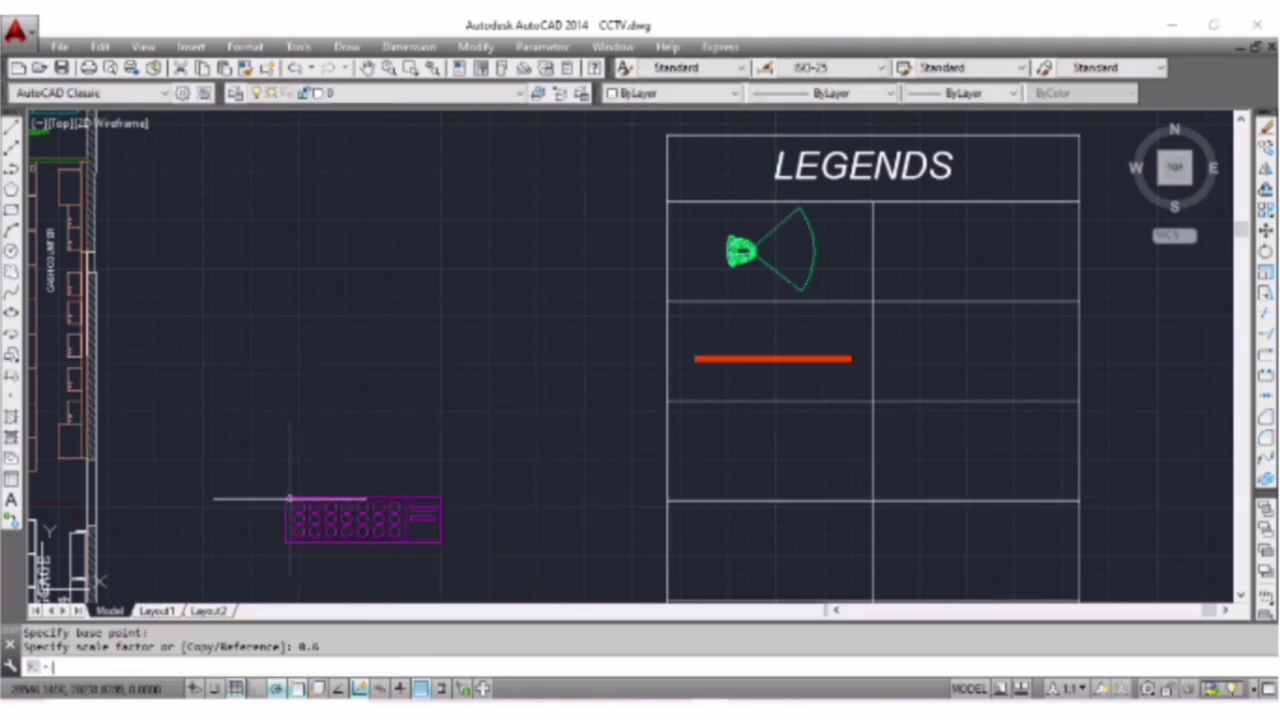
{"action": "left_click", "coordinate": [223, 449]}
{"action": "type", "text": "b"}
{"action": "key", "text": "Return"}
Move the half-size DVR symbol into the third legend row.
{"action": "key", "text": "Return"}
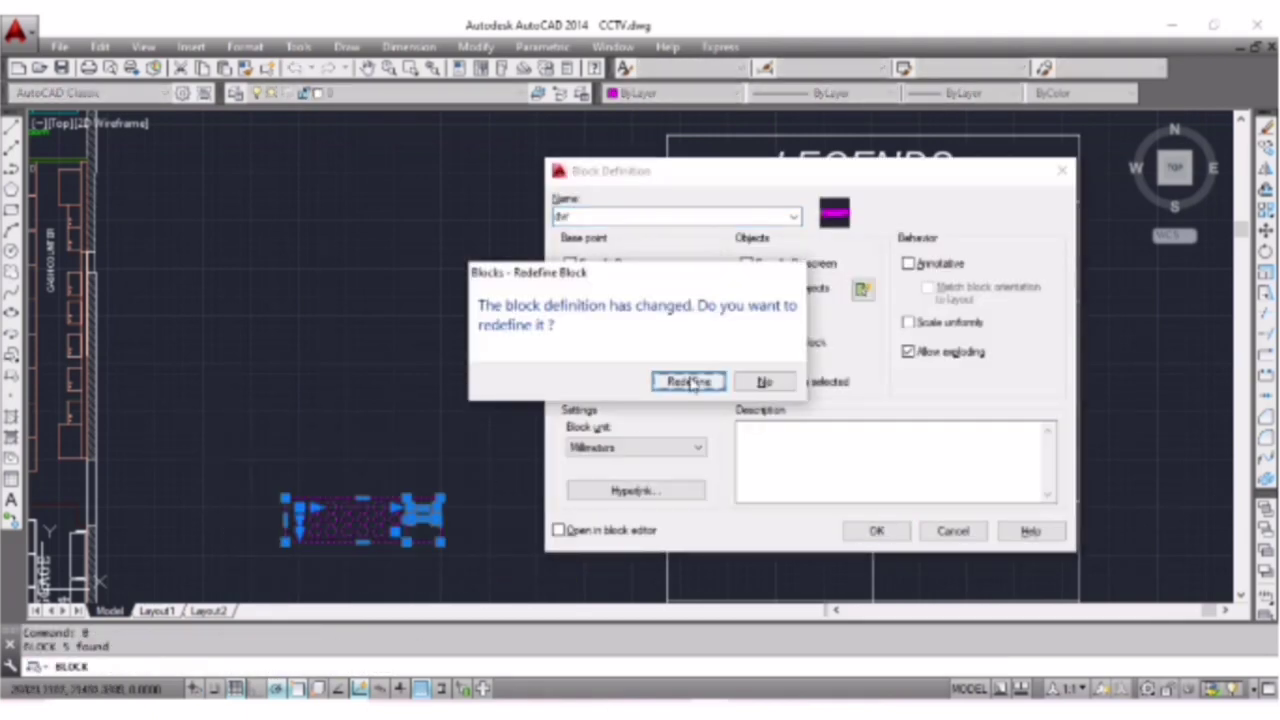
{"action": "left_click", "coordinate": [688, 381]}
{"action": "left_click", "coordinate": [249, 429]}
{"action": "left_click", "coordinate": [455, 550]}
{"action": "type", "text": "m"}
{"action": "key", "text": "Return"}
{"action": "left_click", "coordinate": [378, 512]}
{"action": "left_click", "coordinate": [785, 440]}
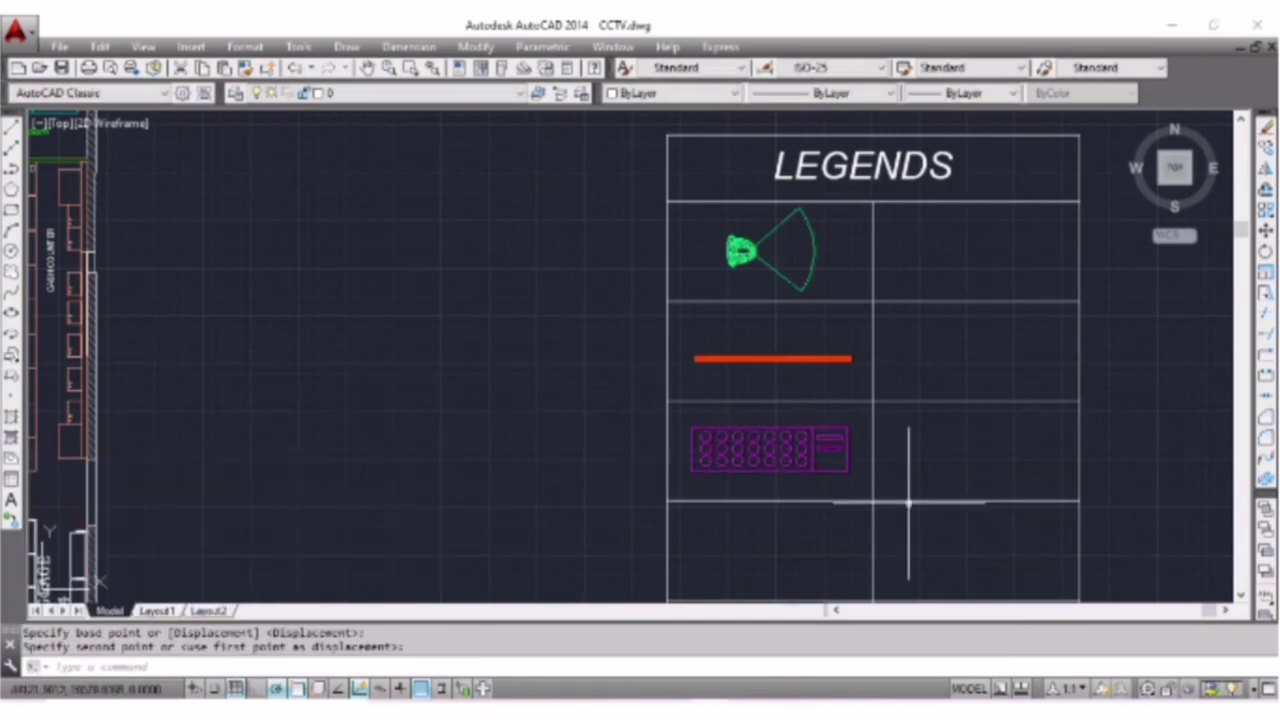
{"action": "type", "text": "t"}
{"action": "key", "text": "Return"}
Add a 'CCTV Camera' MTEXT label in the first legend row.
{"action": "left_click", "coordinate": [888, 220]}
{"action": "left_click", "coordinate": [966, 296]}
{"action": "type", "text": "CCTV Camera"}
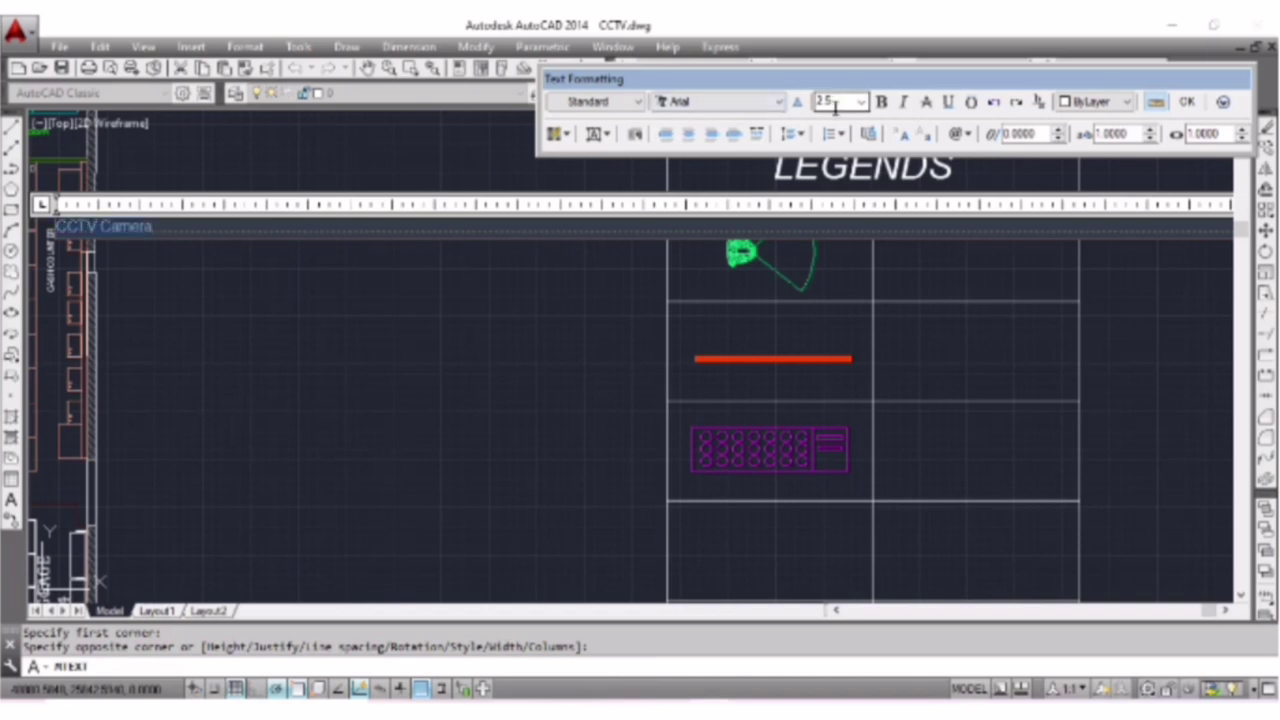
{"action": "key", "text": "Return"}
{"action": "left_click", "coordinate": [840, 195]}
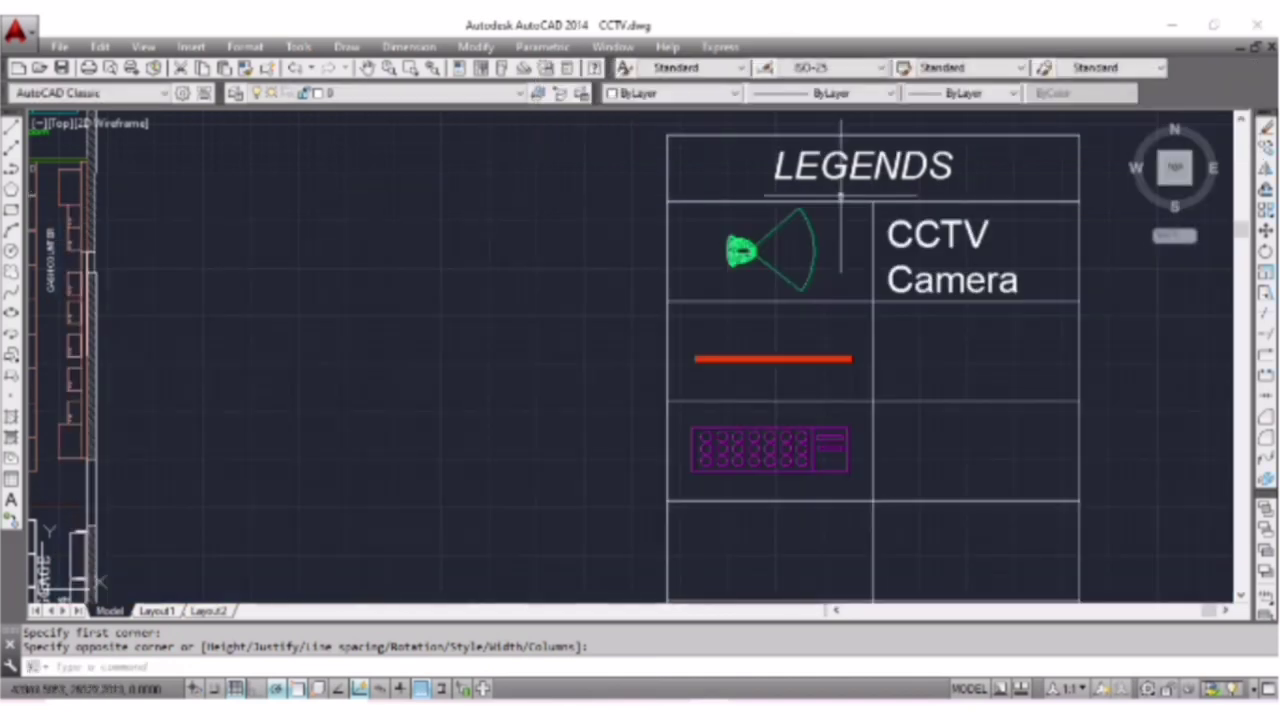
Copy the CCTV Camera label into the second and third legend rows.
{"action": "left_click", "coordinate": [979, 287]}
{"action": "type", "text": "co"}
{"action": "key", "text": "Return"}
{"action": "left_click", "coordinate": [966, 233]}
{"action": "left_click", "coordinate": [966, 333]}
{"action": "left_click", "coordinate": [966, 433]}
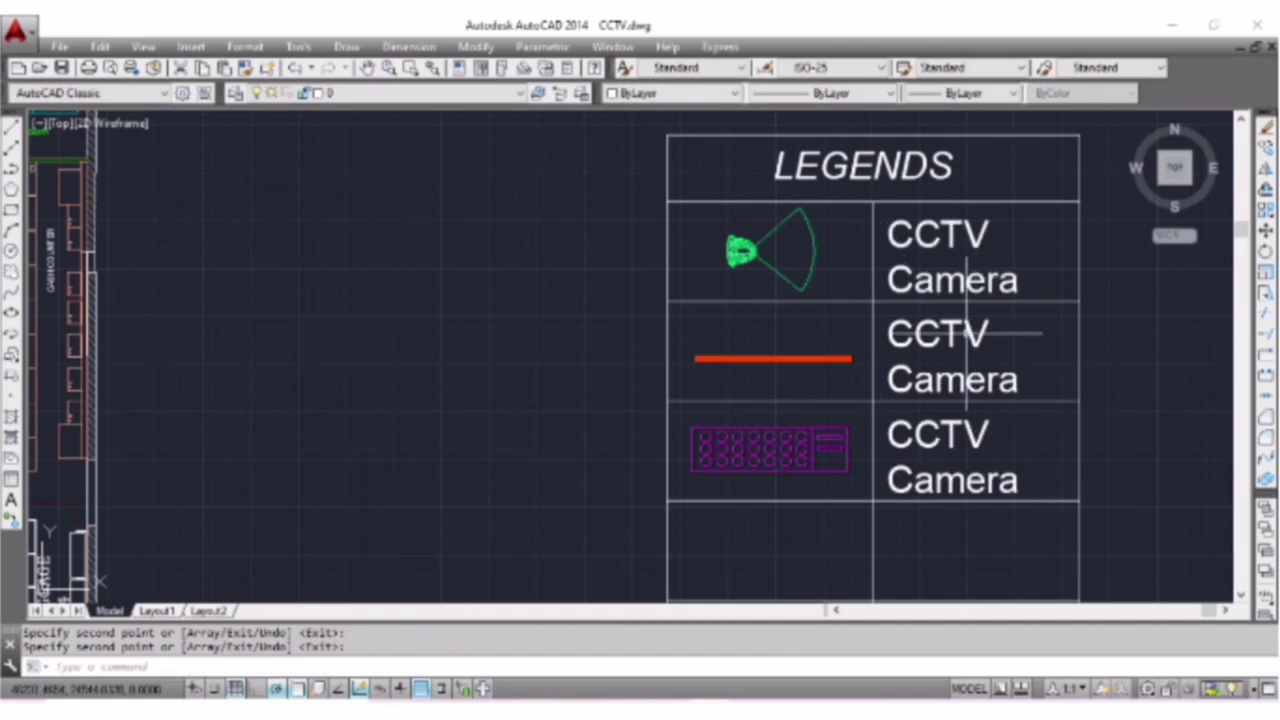
{"action": "key", "text": "Return"}
Edit the copied labels to read 'CCTV Conduit' and 'DVR'.
{"action": "double_click", "coordinate": [966, 340]}
{"action": "type", "text": "CC"}
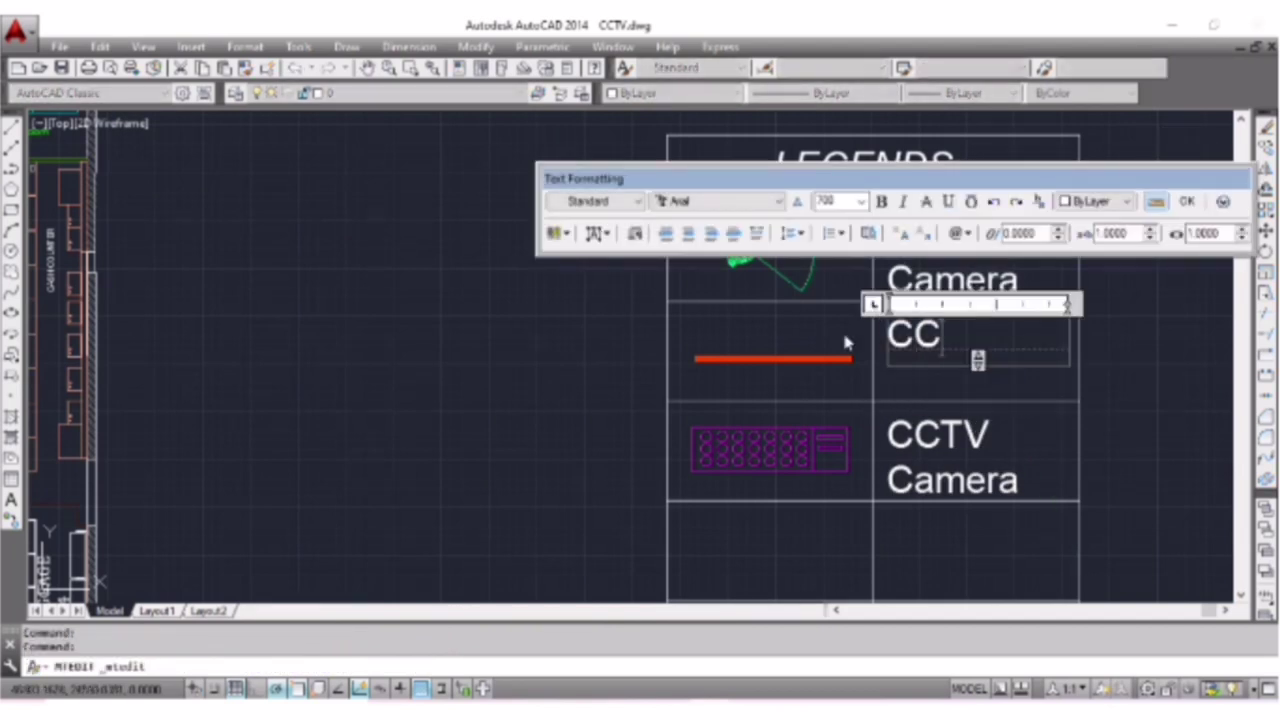
{"action": "type", "text": "TV Conduit"}
{"action": "left_click", "coordinate": [1128, 430]}
{"action": "double_click", "coordinate": [950, 455]}
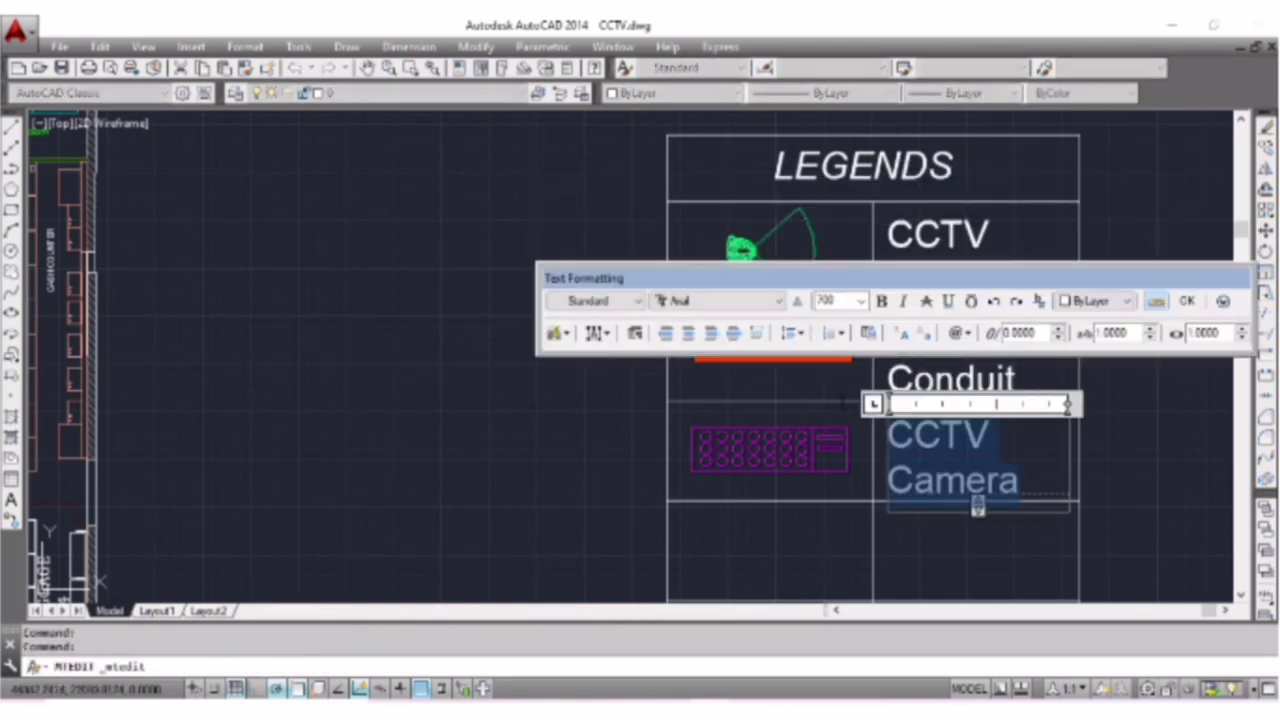
{"action": "type", "text": "DVR"}
{"action": "left_click", "coordinate": [966, 540]}
Reposition the DVR label in its cell and put it on the DVR layer.
{"action": "middle_click_drag", "start_coordinate": [966, 470], "coordinate": [966, 277]}
{"action": "left_click", "coordinate": [890, 226]}
{"action": "left_click", "coordinate": [902, 263]}
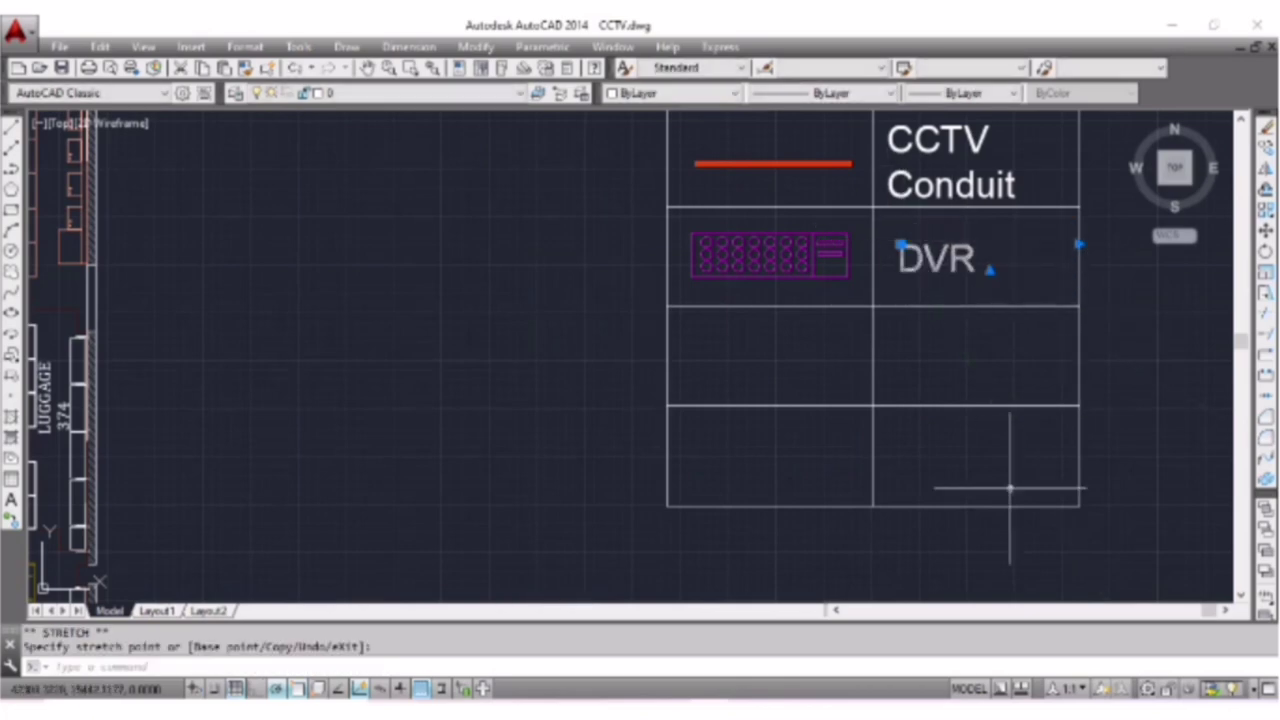
{"action": "scroll", "coordinate": [1012, 490], "scroll_direction": "down", "scroll_amount": 2}
{"action": "left_click", "coordinate": [380, 92]}
Put the CCTV Conduit label on the CCTV conduits layer so it turns red.
{"action": "left_click", "coordinate": [443, 518]}
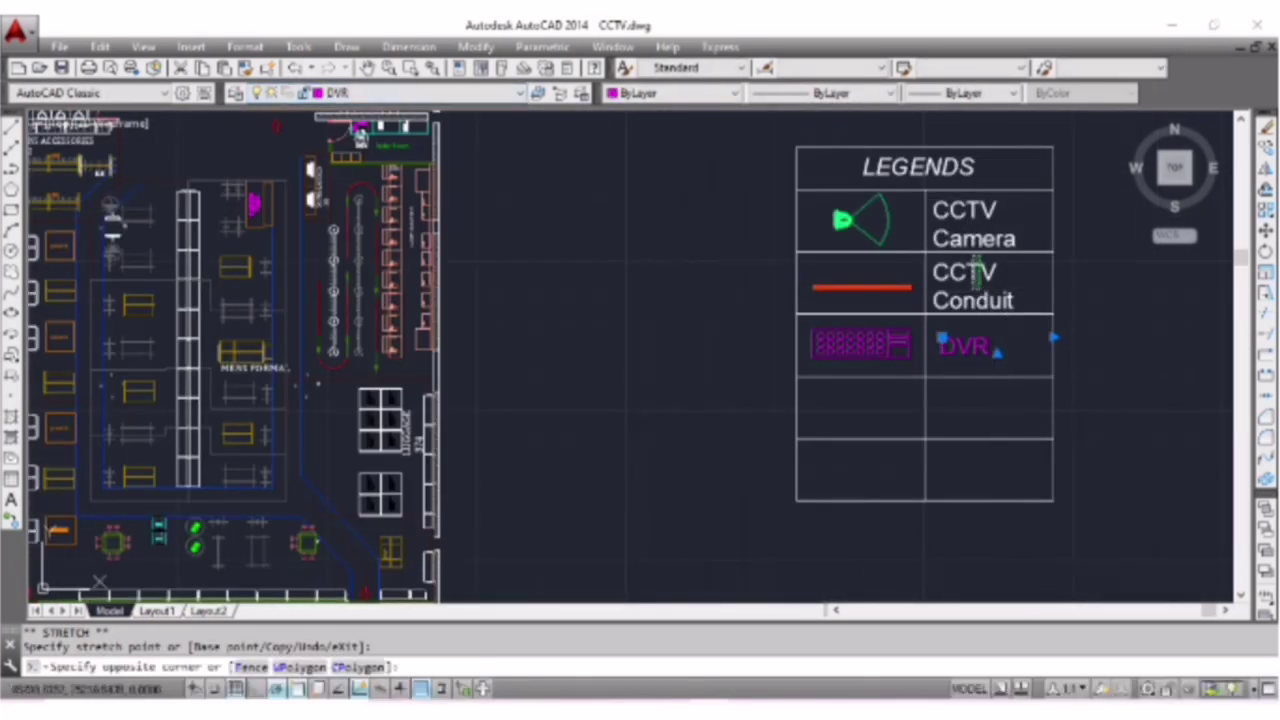
{"action": "left_click", "coordinate": [518, 92]}
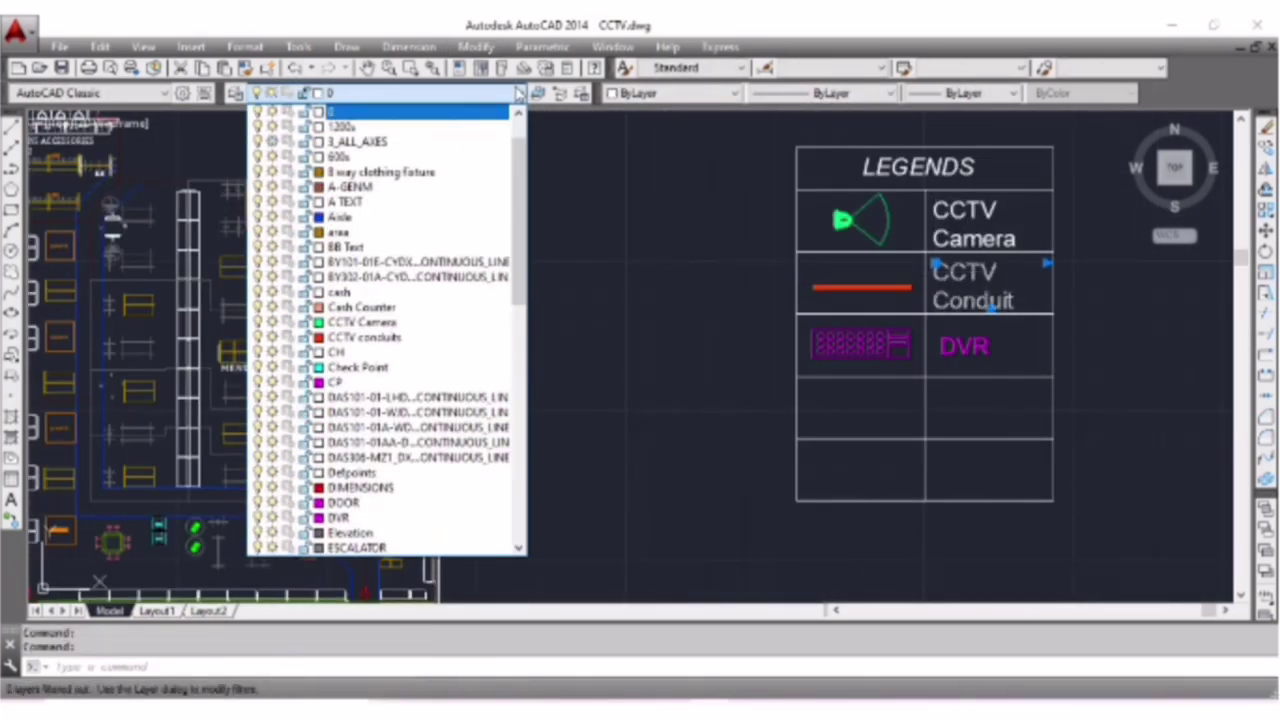
{"action": "scroll", "coordinate": [465, 347], "scroll_direction": "down", "scroll_amount": 2}
{"action": "left_click", "coordinate": [365, 247]}
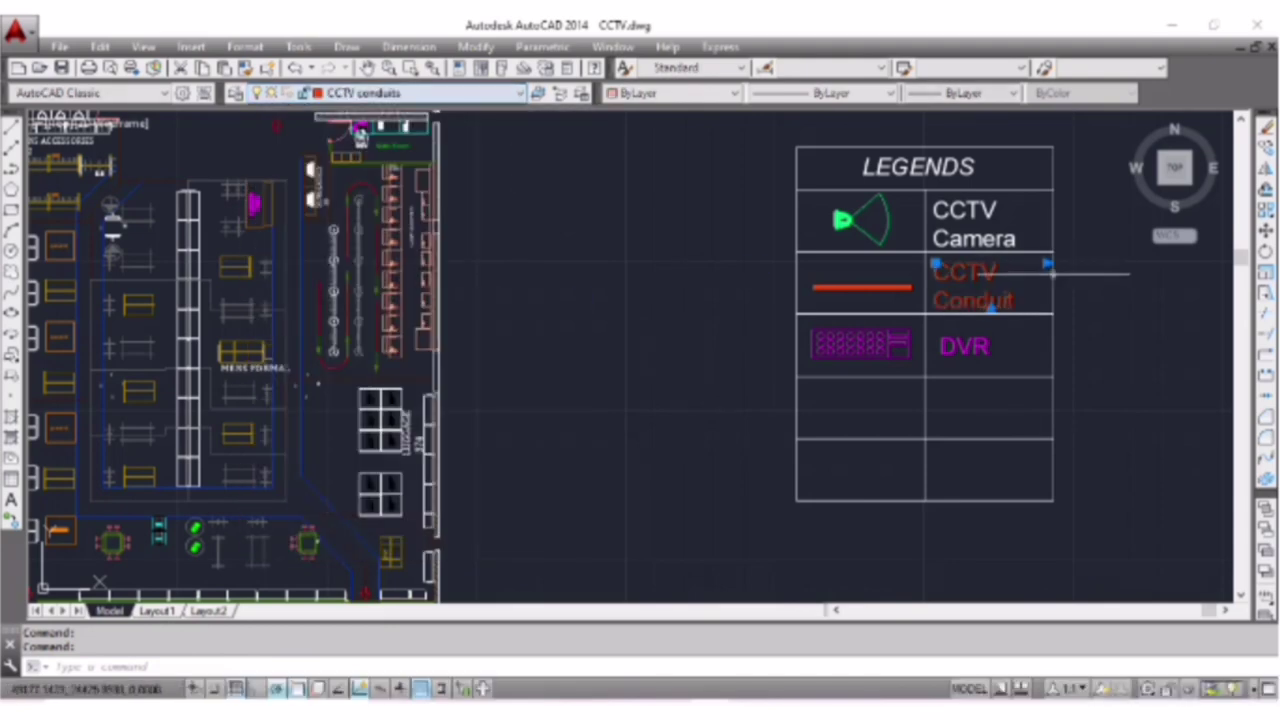
{"action": "key", "text": "Escape"}
Put the CCTV Camera label on the CCTV Camera layer so it turns green.
{"action": "left_click", "coordinate": [1005, 237]}
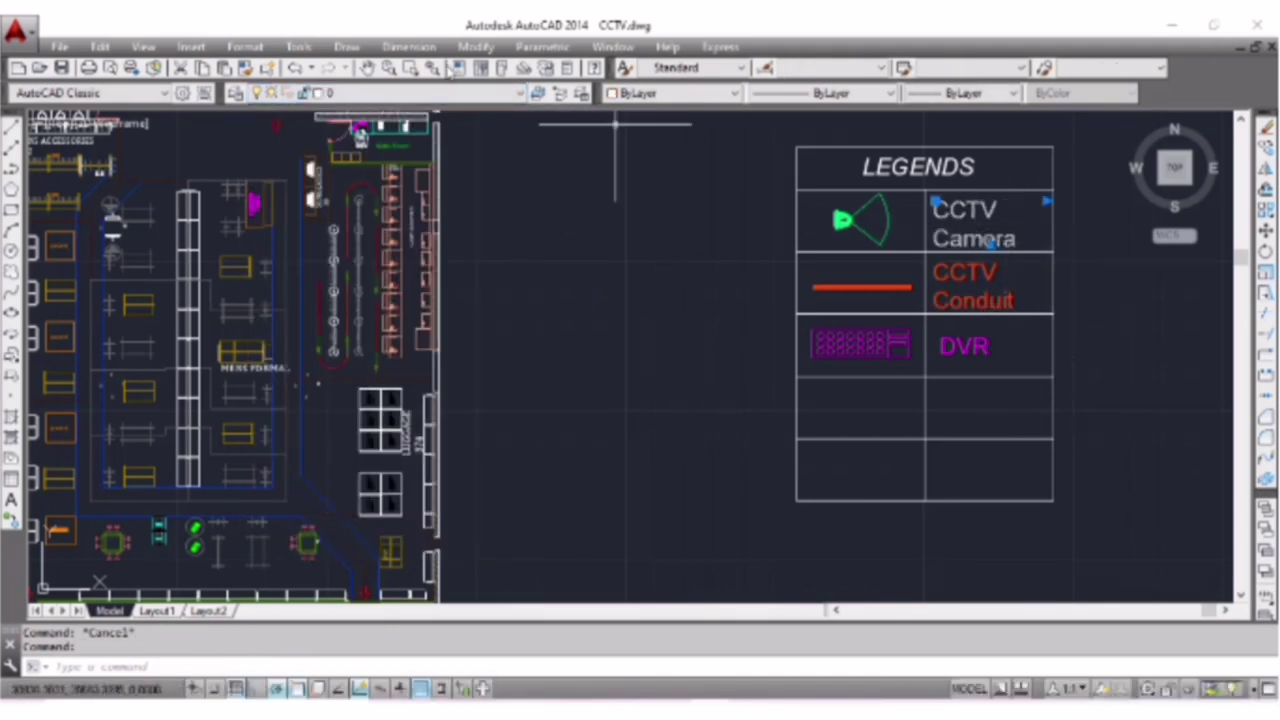
{"action": "left_click", "coordinate": [518, 92]}
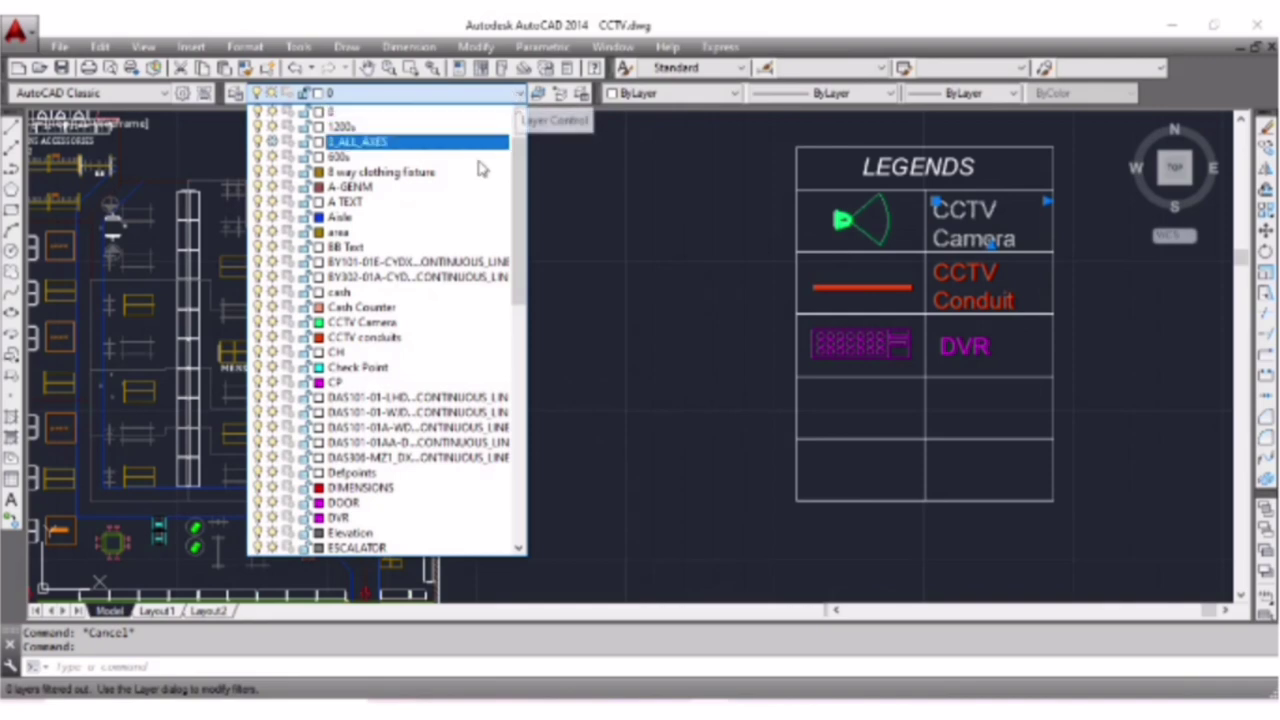
{"action": "left_click", "coordinate": [428, 323]}
{"action": "key", "text": "Escape"}
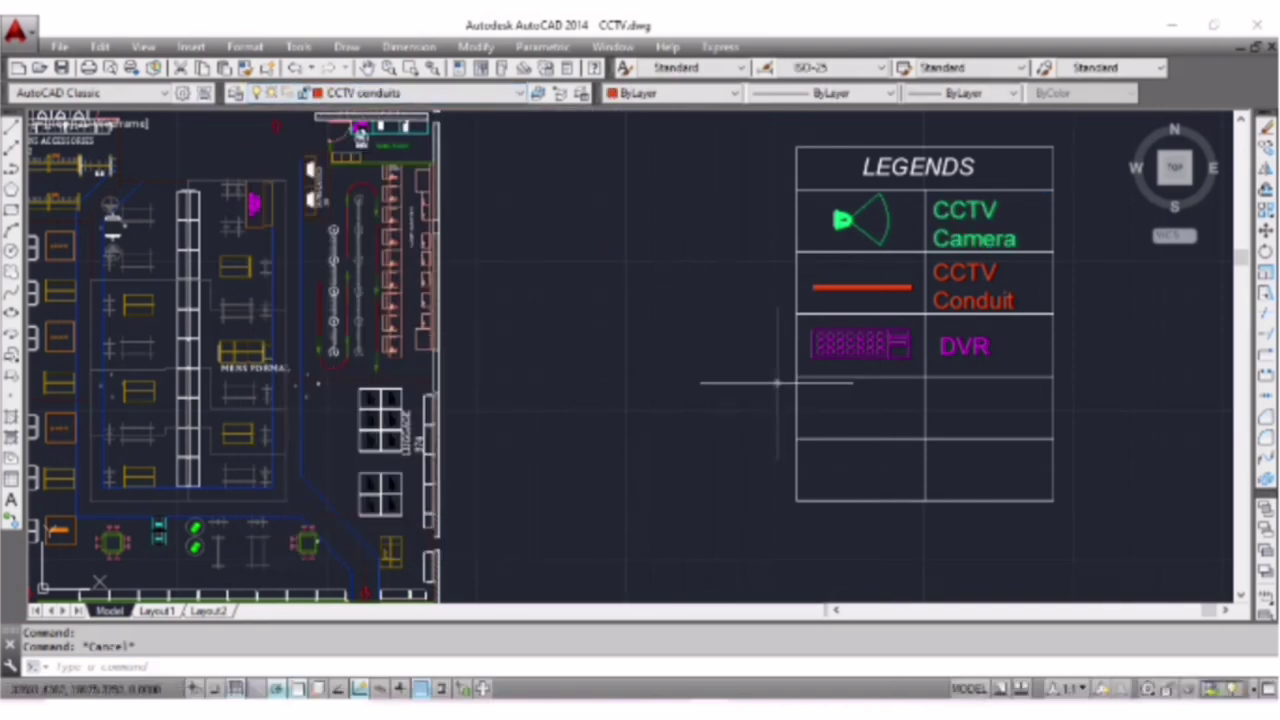
Zoom out and pan to show the legend beside the floor plan.
{"action": "scroll", "coordinate": [1108, 540], "scroll_direction": "down", "scroll_amount": 2}
{"action": "right_click", "coordinate": [1110, 542]}
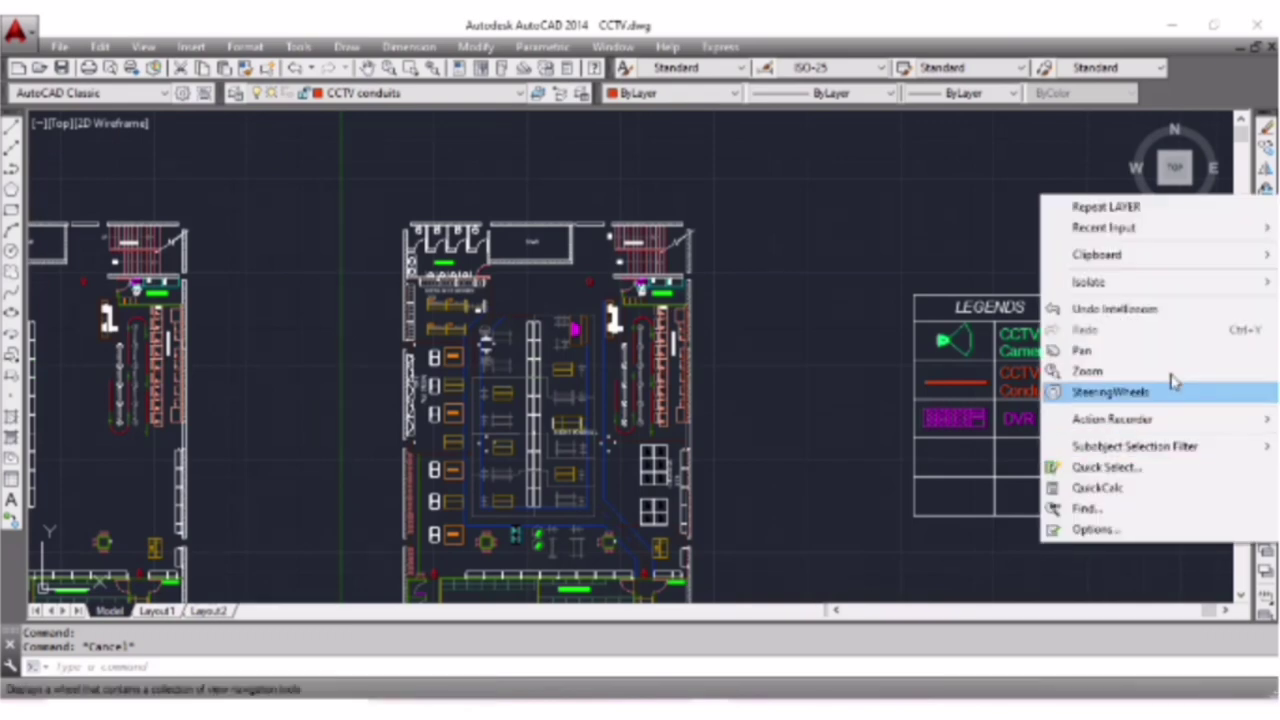
{"action": "left_click", "coordinate": [1166, 351]}
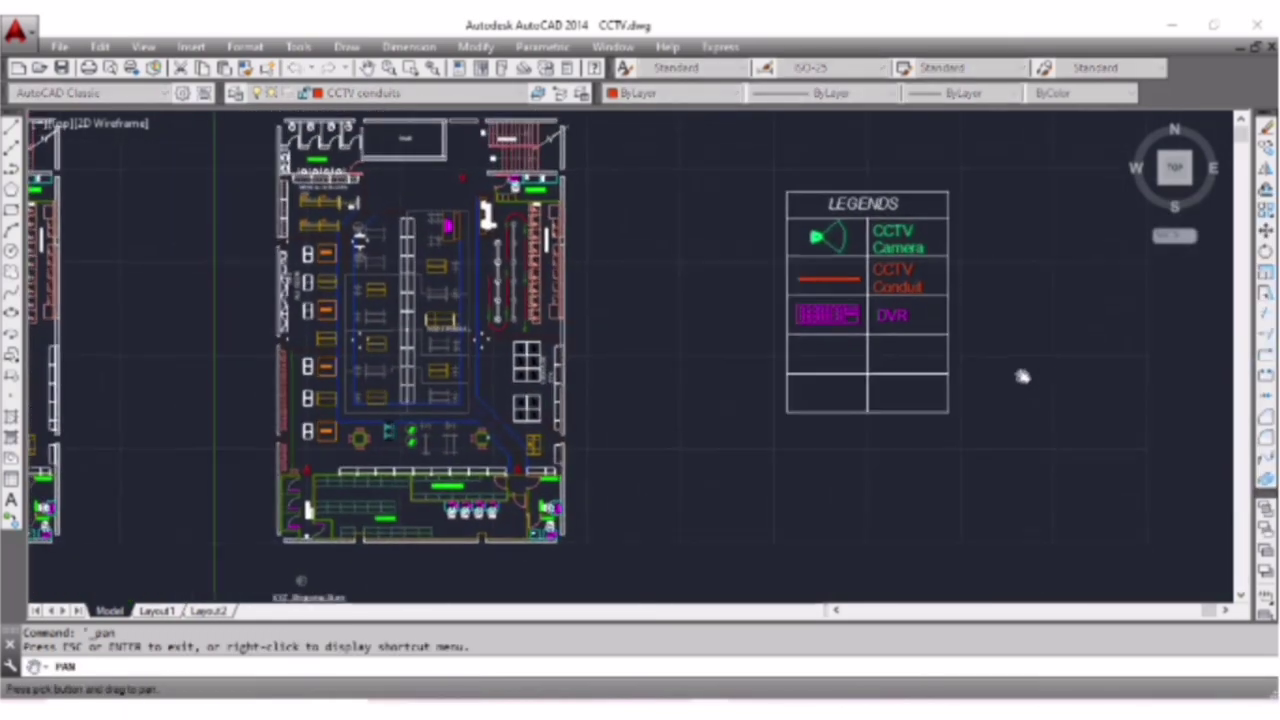